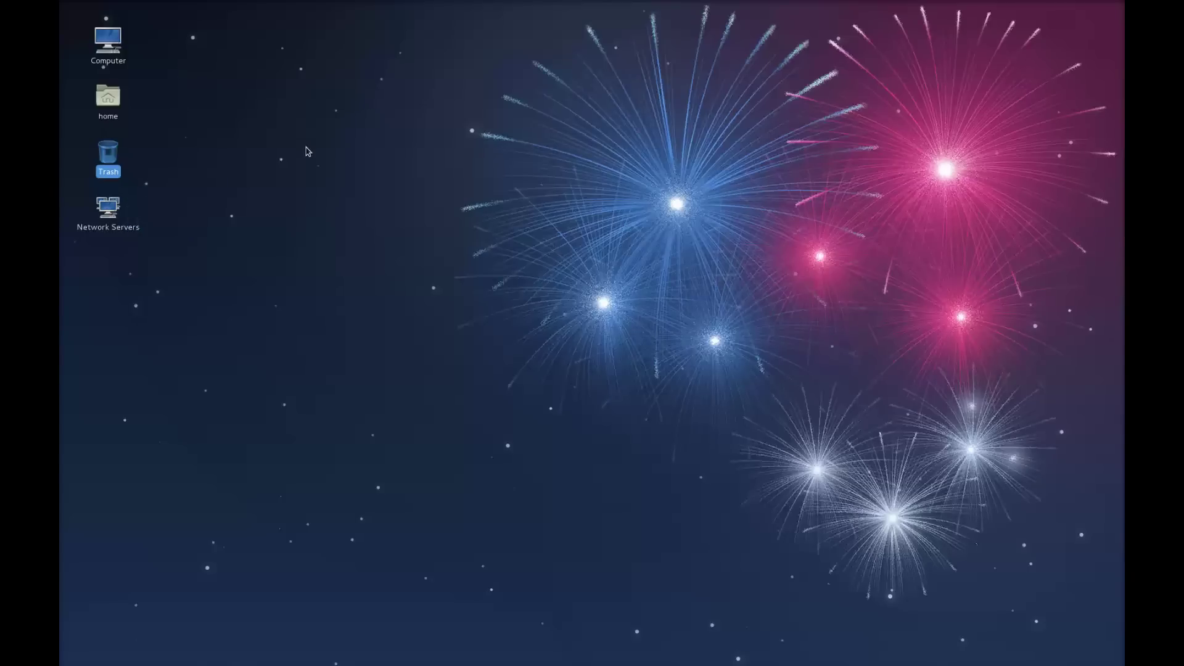
Open the Home folder from its desktop icon, maximize the window, then minimize it.
{"action": "double_click", "coordinate": [107, 97]}
{"action": "mouse_move", "coordinate": [322, 117]}
{"action": "left_mouse_down"}
{"action": "mouse_move", "coordinate": [537, 2]}
{"action": "mouse_move", "coordinate": [577, 118]}
{"action": "left_mouse_up"}
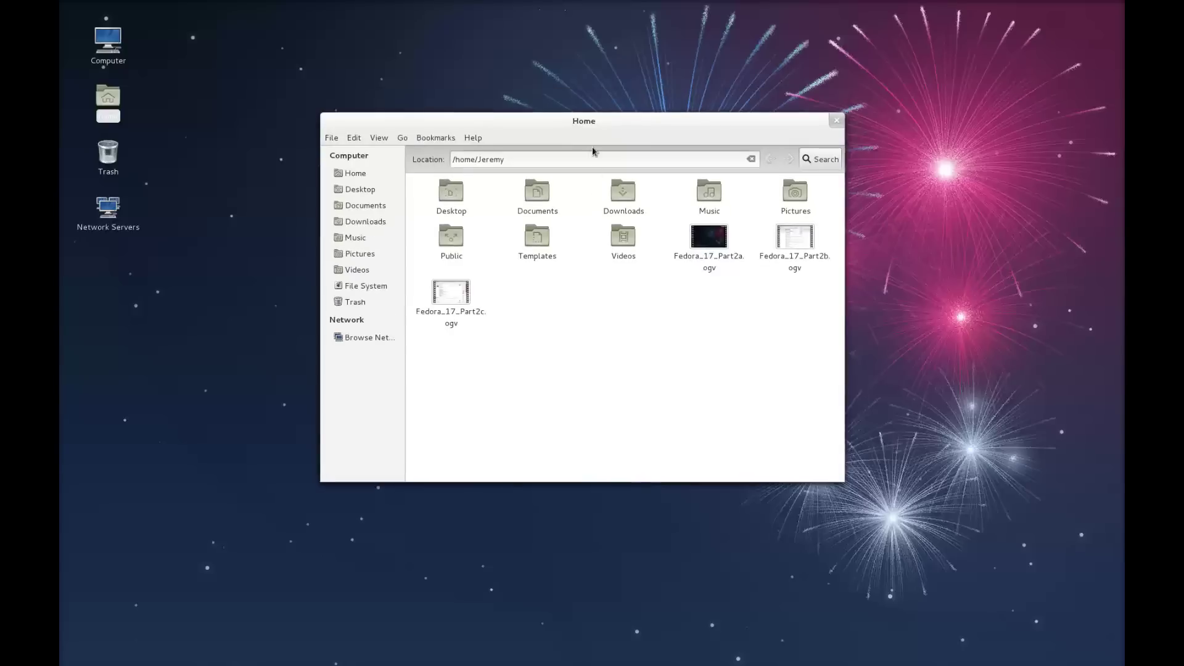
{"action": "right_click", "coordinate": [583, 121]}
{"action": "left_click", "coordinate": [604, 125]}
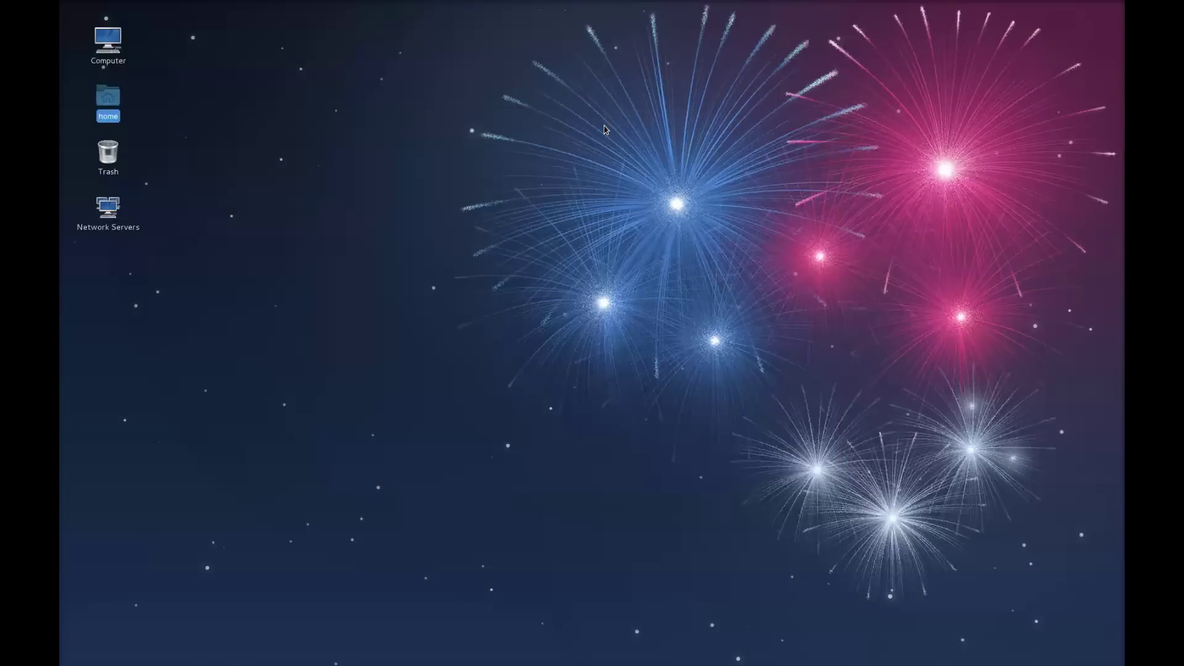
Restore the Home window from the Activities overview, then reopen the overview.
{"action": "key", "text": "super"}
{"action": "left_click", "coordinate": [766, 313]}
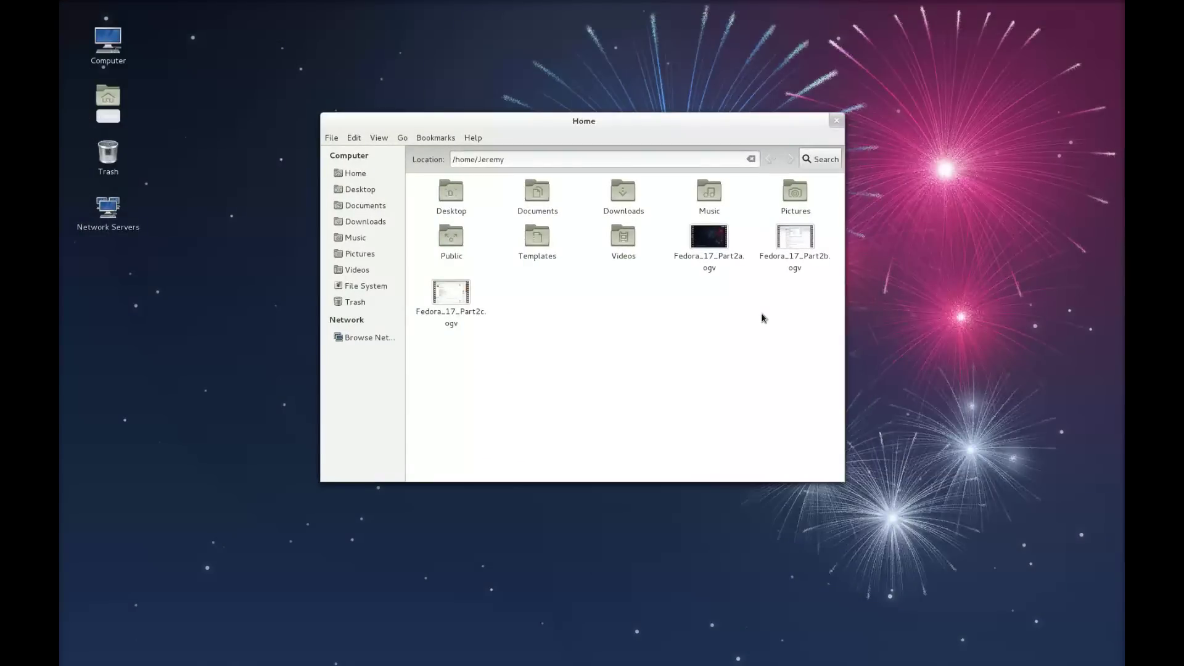
{"action": "key", "text": "super"}
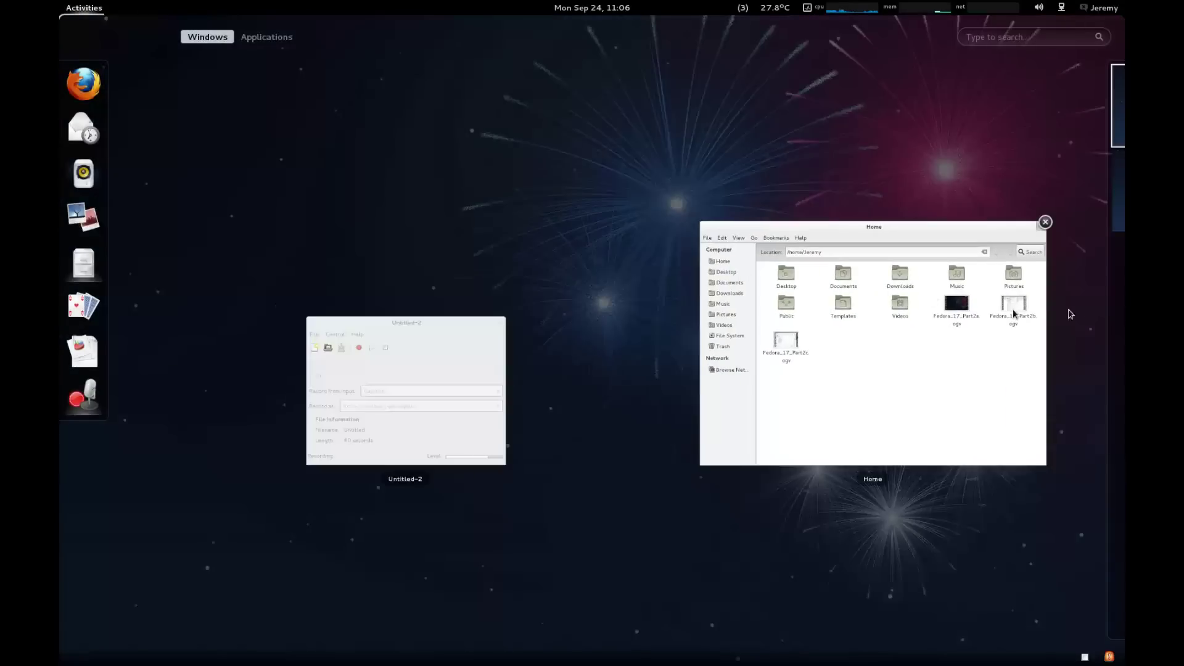
Drag the Home window thumbnail onto the second workspace in the overview.
{"action": "mouse_move", "coordinate": [872, 342]}
{"action": "left_click", "coordinate": [1087, 124]}
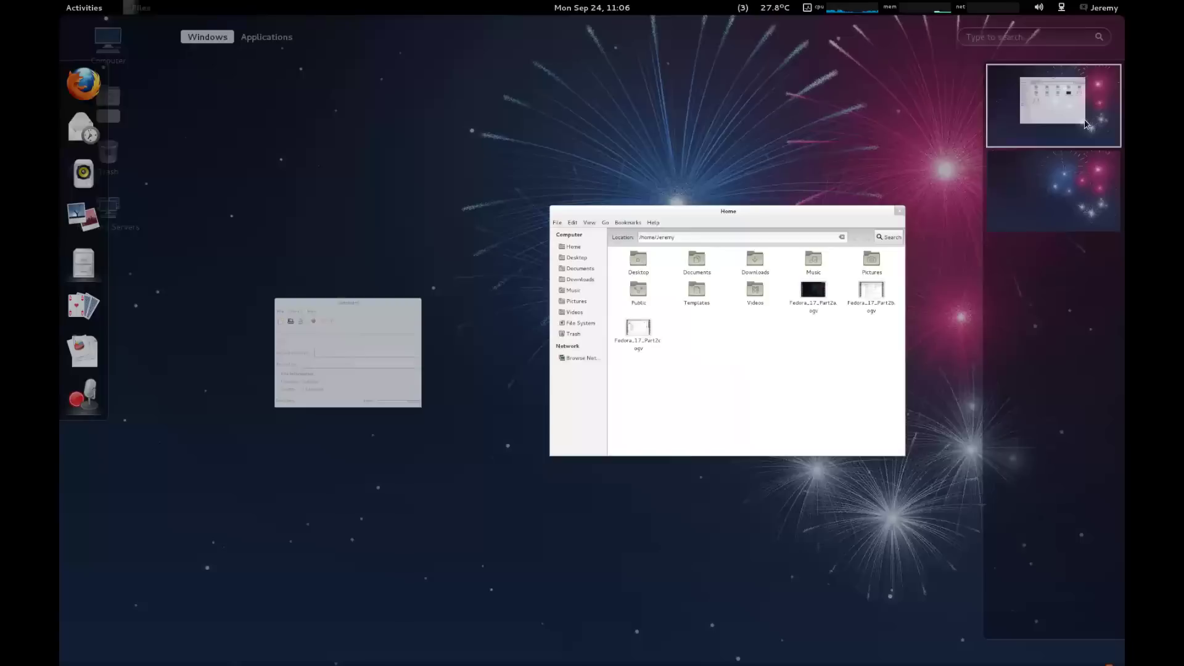
{"action": "key", "text": "super"}
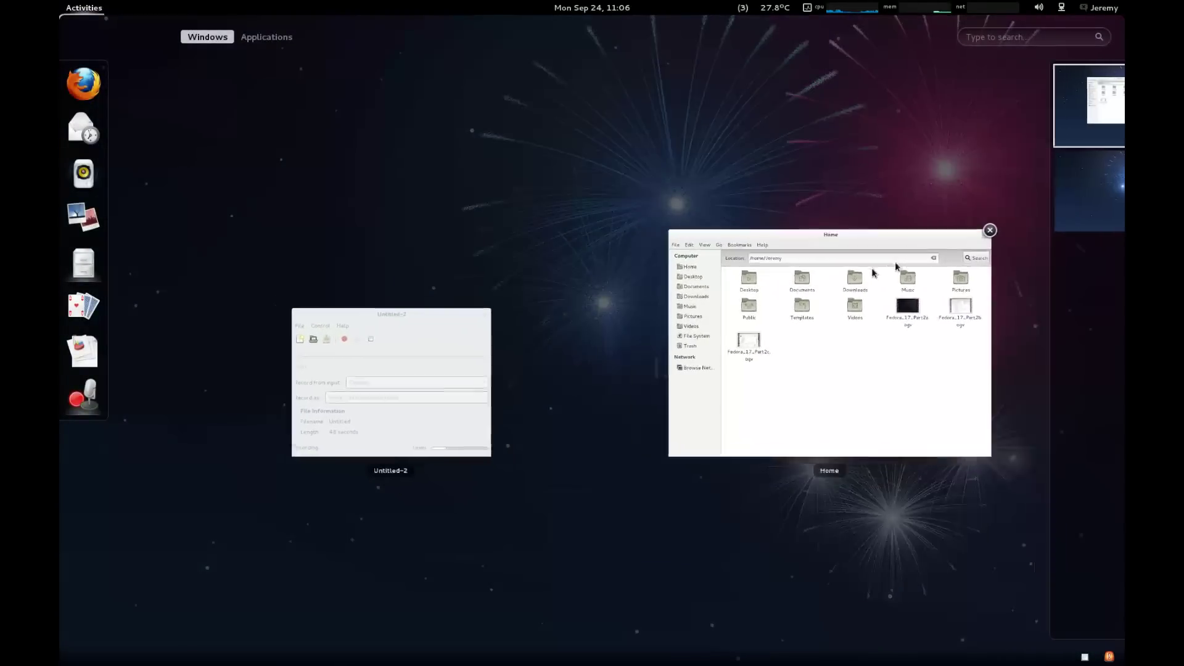
{"action": "left_click_drag", "start_coordinate": [872, 229], "coordinate": [1057, 159]}
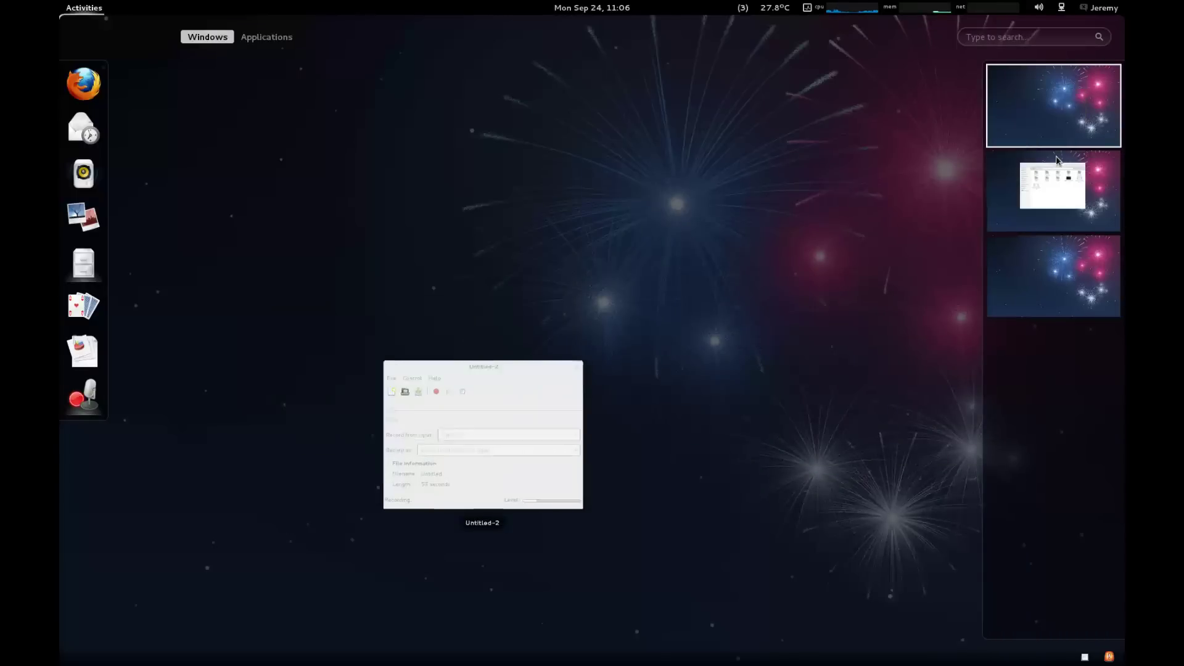
Browse workspaces two and one, then settle on the empty third workspace.
{"action": "left_click", "coordinate": [1071, 203]}
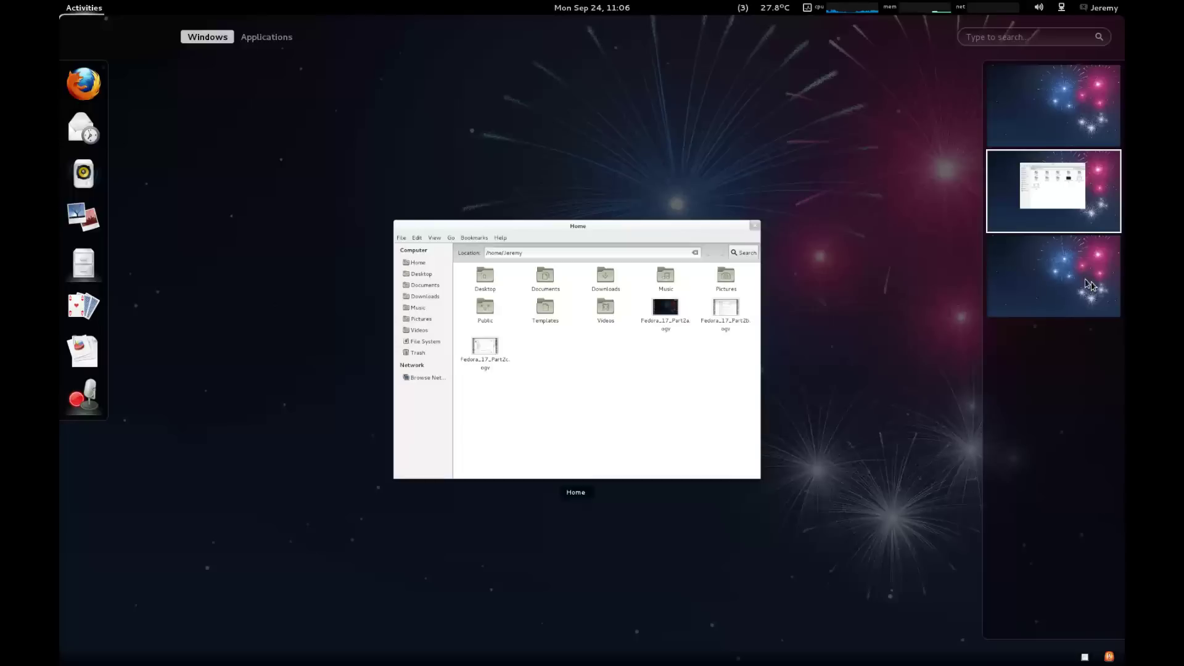
{"action": "left_click", "coordinate": [1065, 132]}
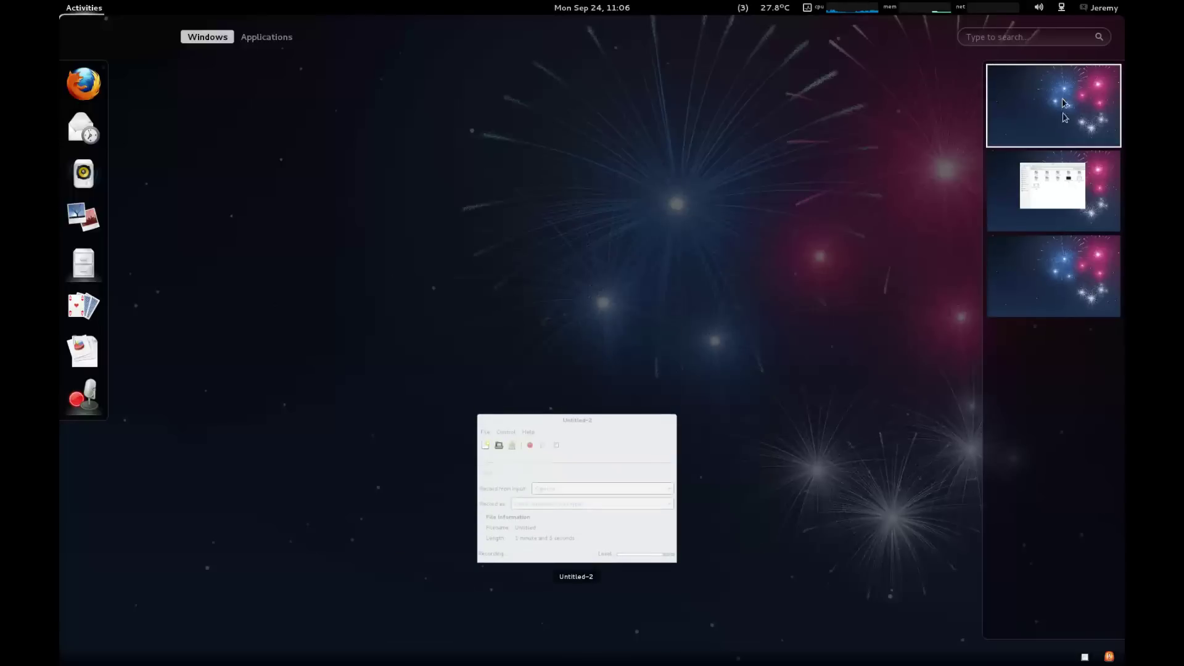
{"action": "left_click", "coordinate": [1069, 172]}
{"action": "left_click", "coordinate": [1074, 280]}
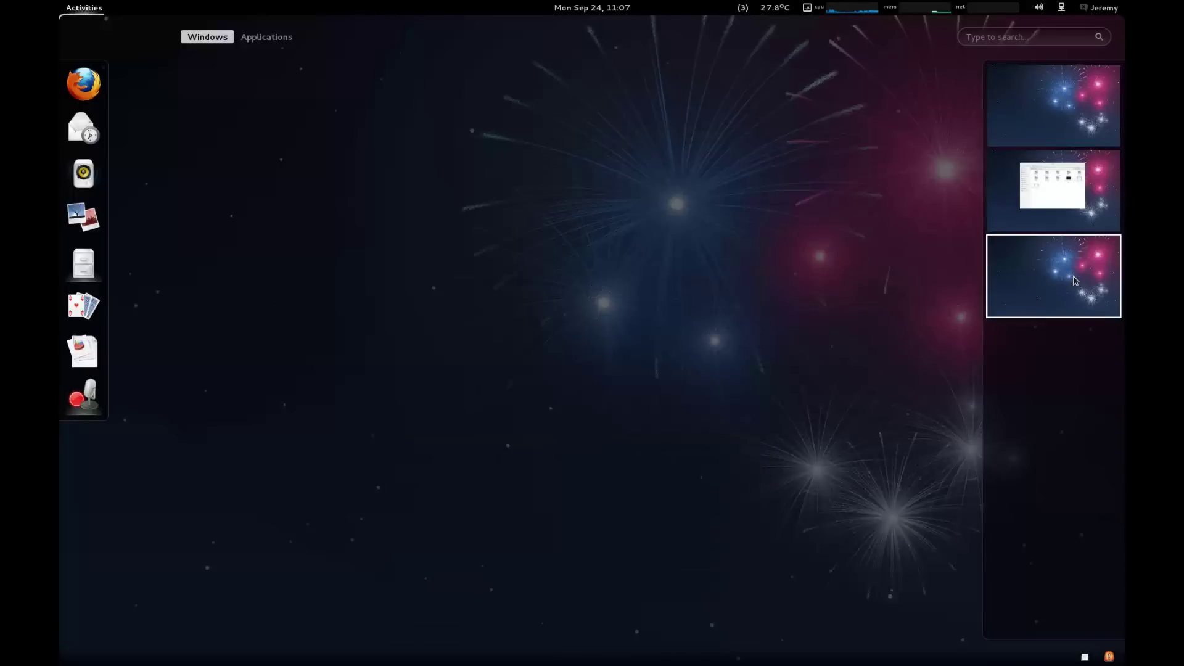
{"action": "left_click", "coordinate": [1074, 280]}
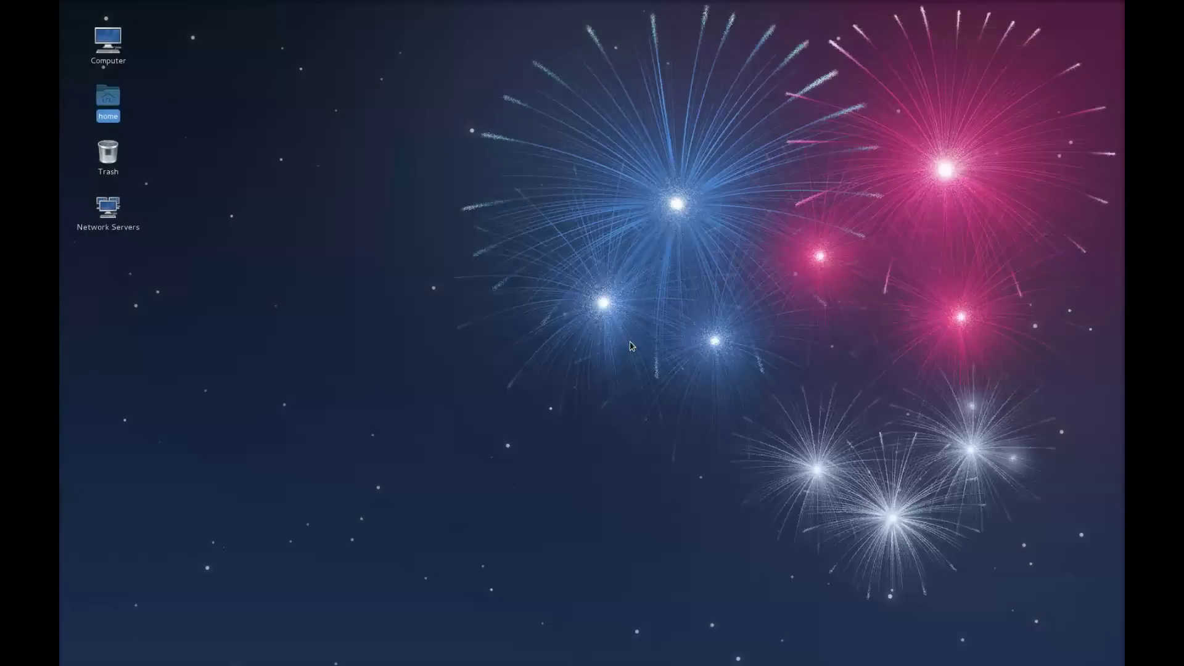
Launch LibreOffice Writer with a blank document by searching 'wr'.
{"action": "key", "text": "super"}
{"action": "type", "text": "writer"}
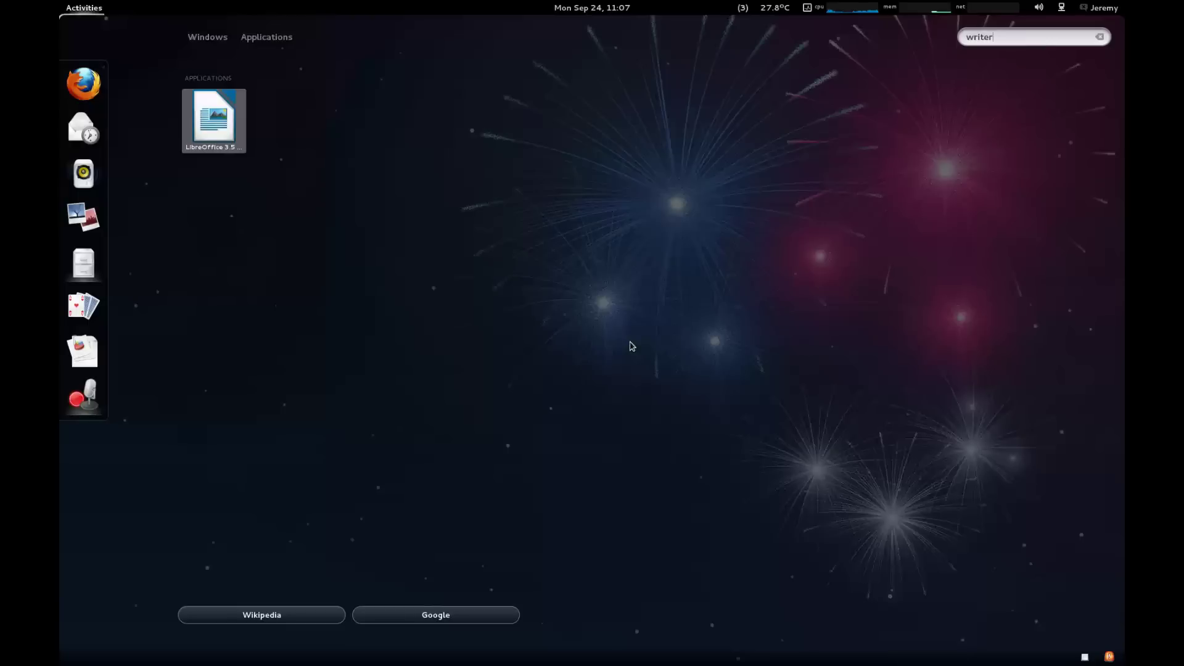
{"action": "key", "text": "Return"}
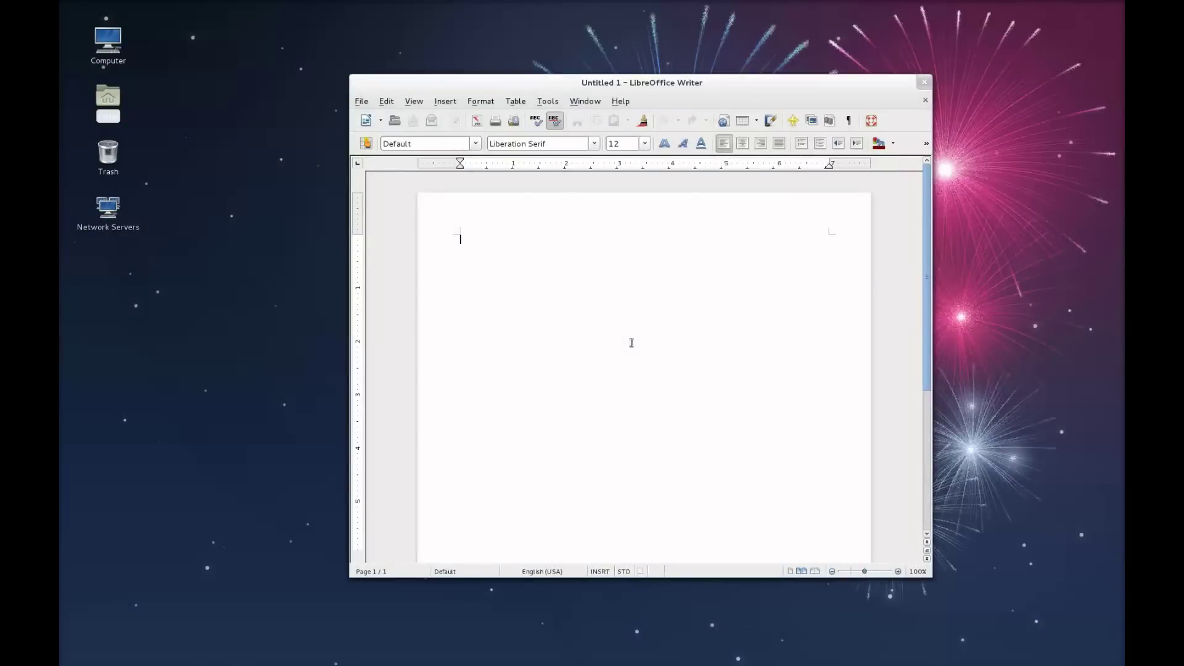
Return to the first workspace through the Activities overview.
{"action": "key", "text": "super"}
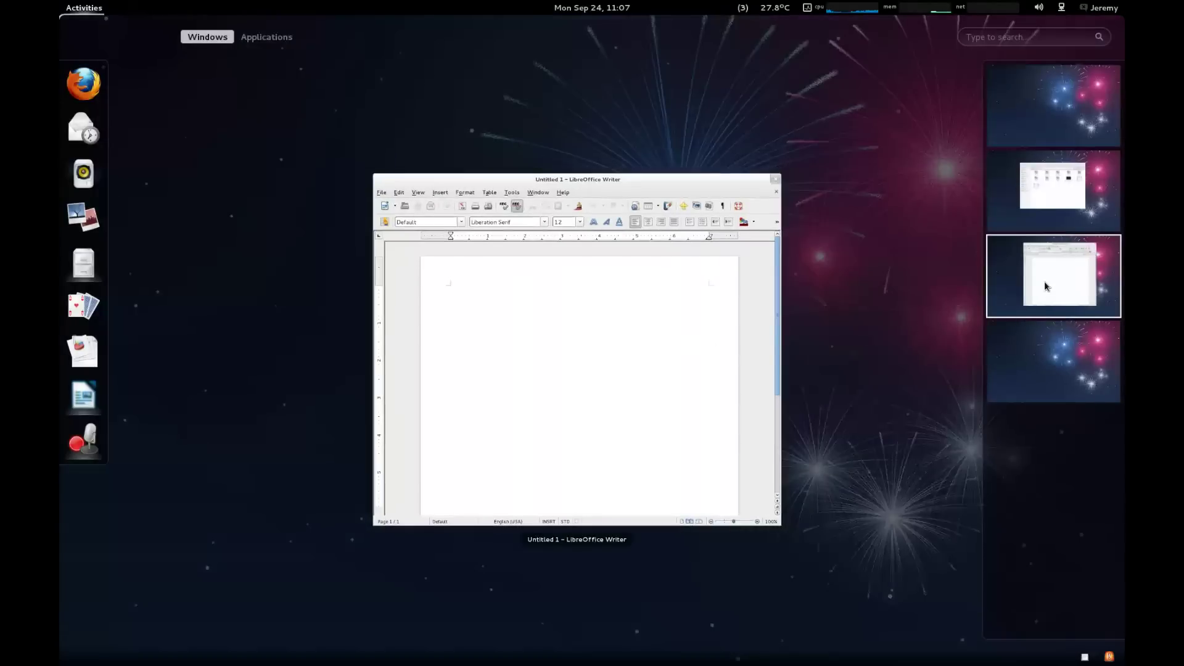
{"action": "left_click", "coordinate": [1024, 230]}
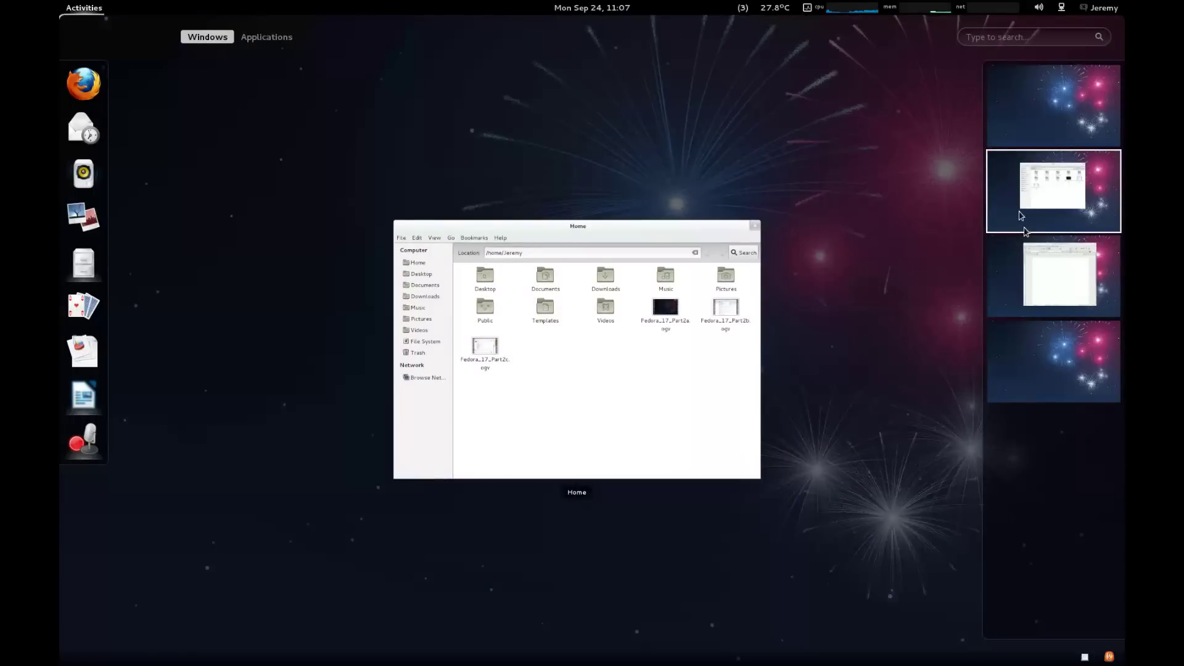
{"action": "left_click", "coordinate": [1012, 127]}
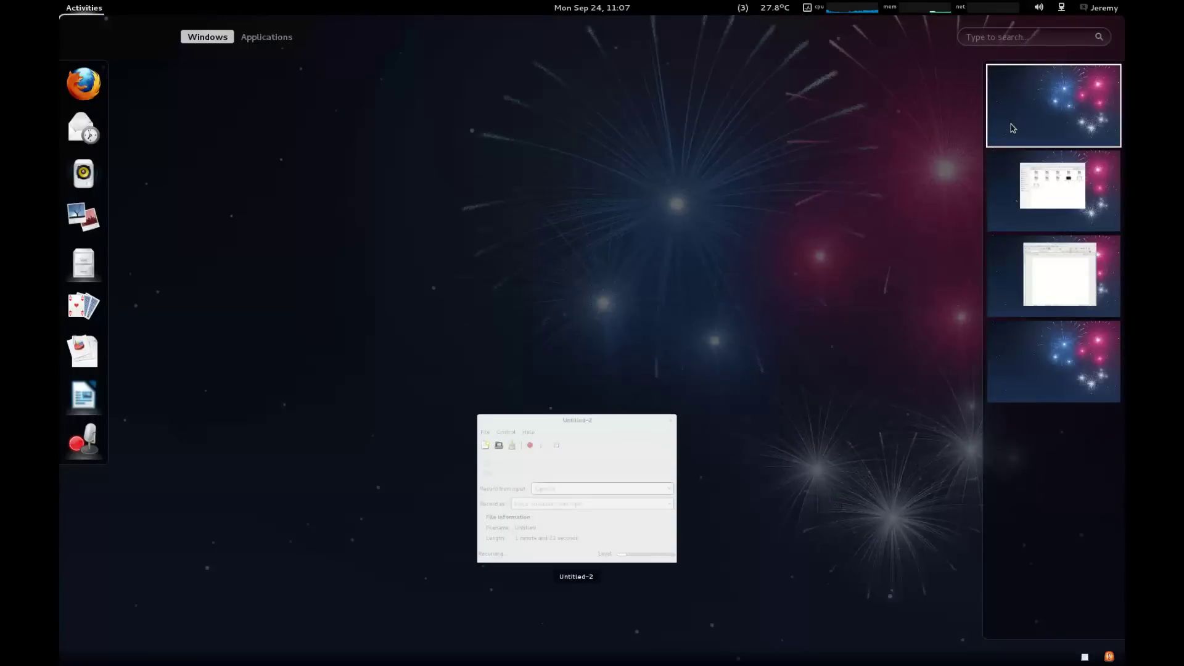
{"action": "left_click", "coordinate": [1011, 128]}
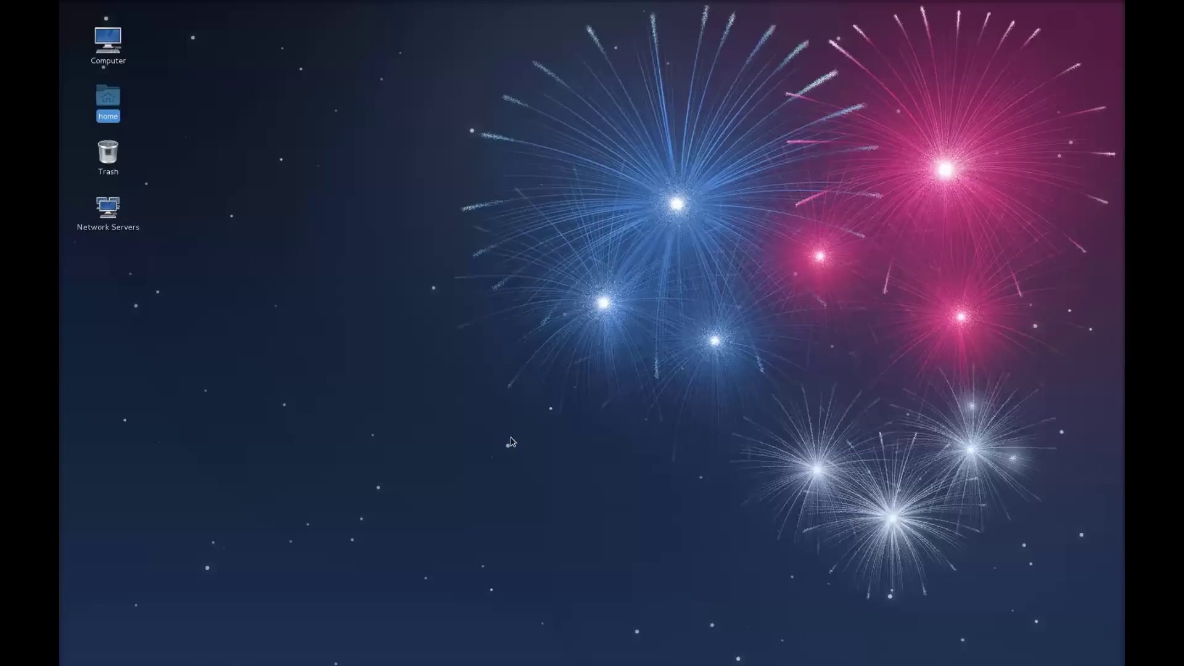
Launch System Settings via a 'system se' search and show Keyboard's Shortcuts tab.
{"action": "key", "text": "super"}
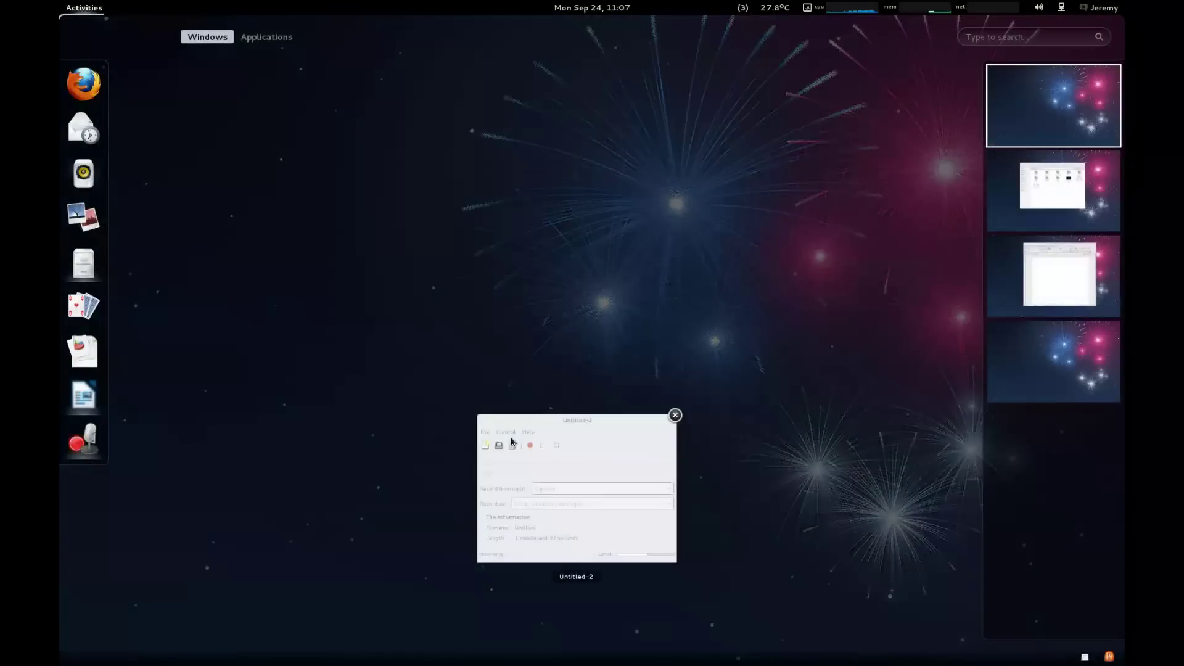
{"action": "type", "text": "system s"}
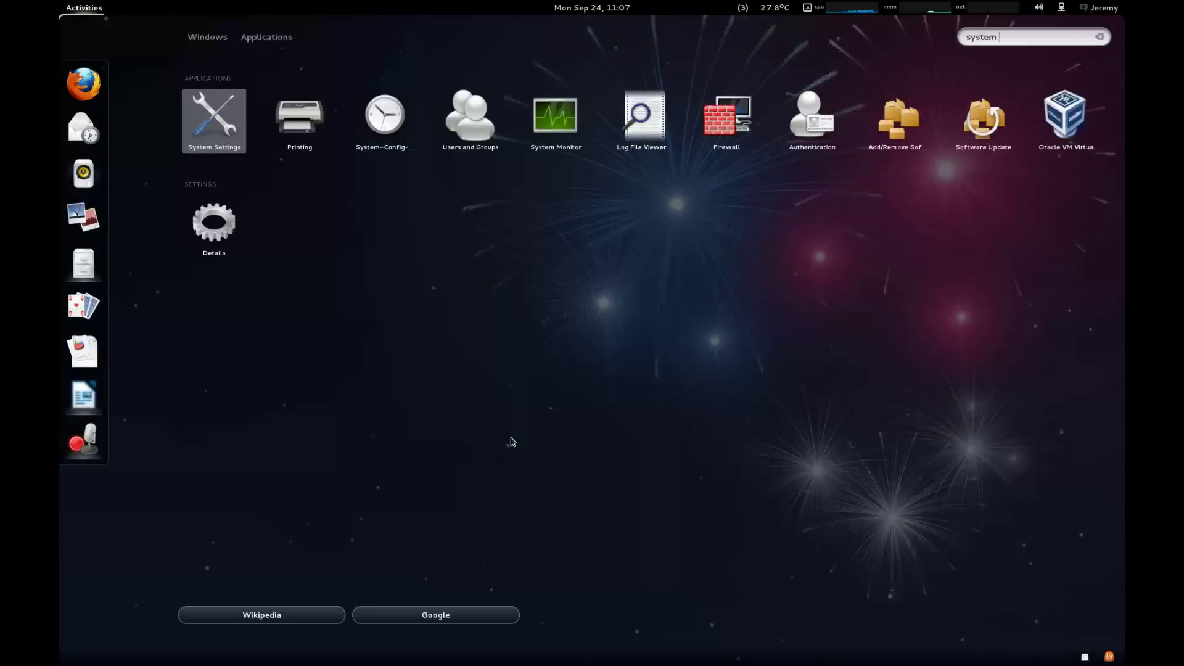
{"action": "type", "text": "e"}
{"action": "key", "text": "Return"}
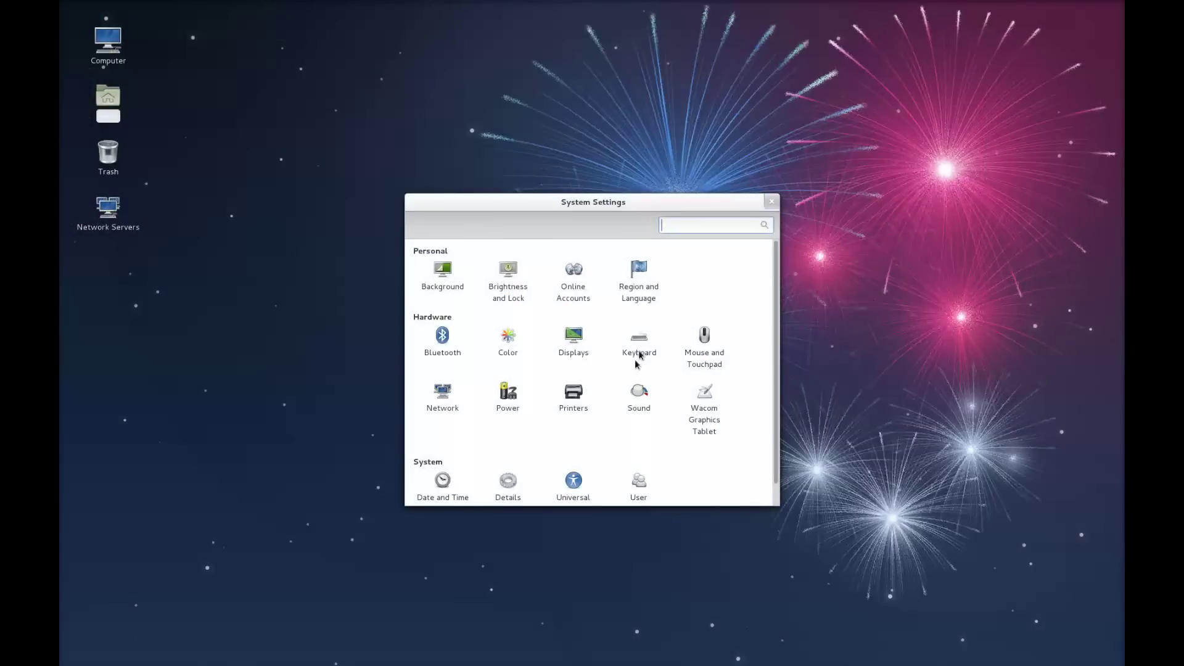
{"action": "left_click", "coordinate": [638, 336]}
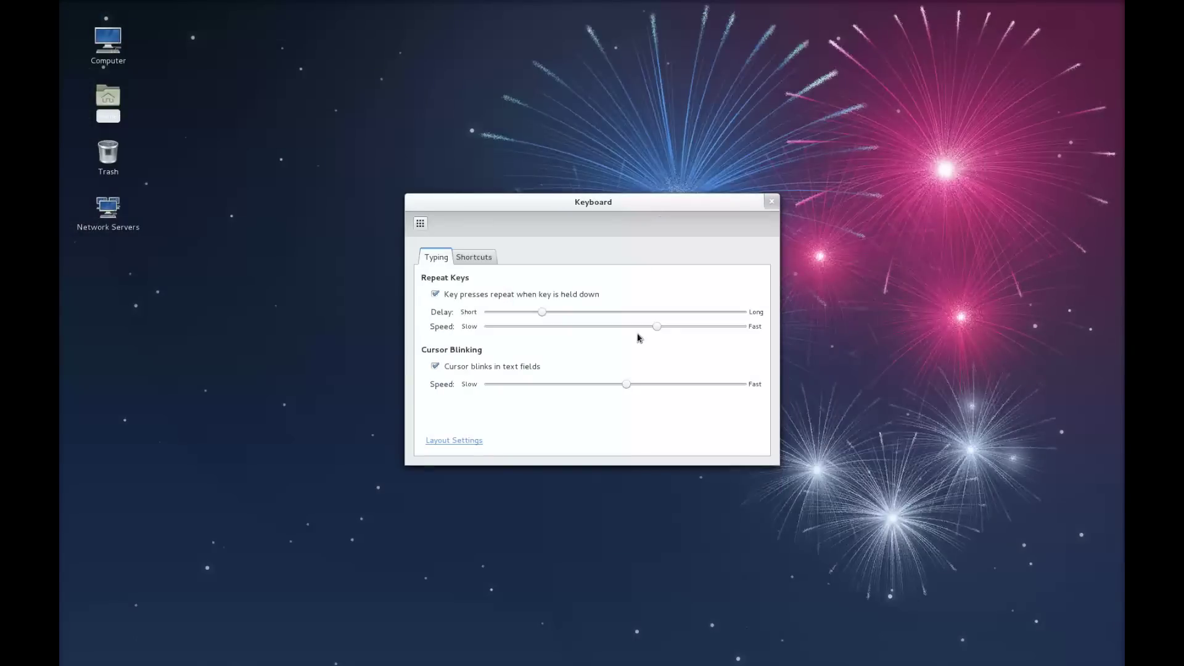
{"action": "left_click", "coordinate": [479, 259]}
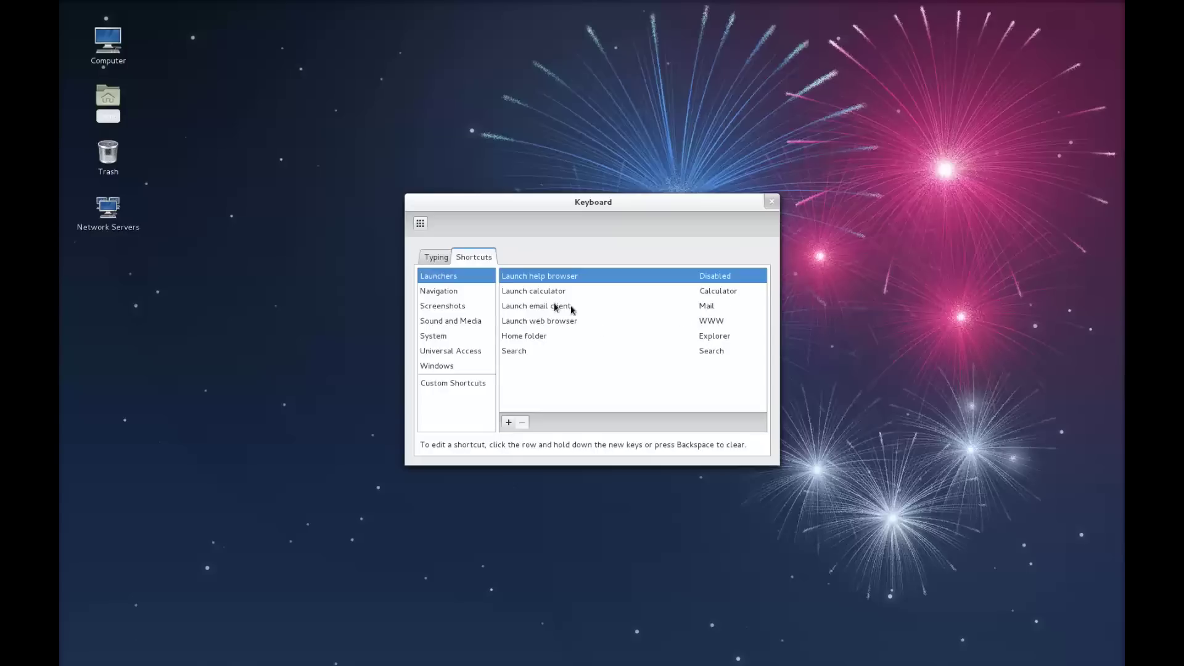
List the Navigation shortcuts and select Switch to workspace 1.
{"action": "left_click", "coordinate": [439, 291]}
{"action": "scroll", "coordinate": [612, 342], "scroll_direction": "down", "scroll_amount": 1}
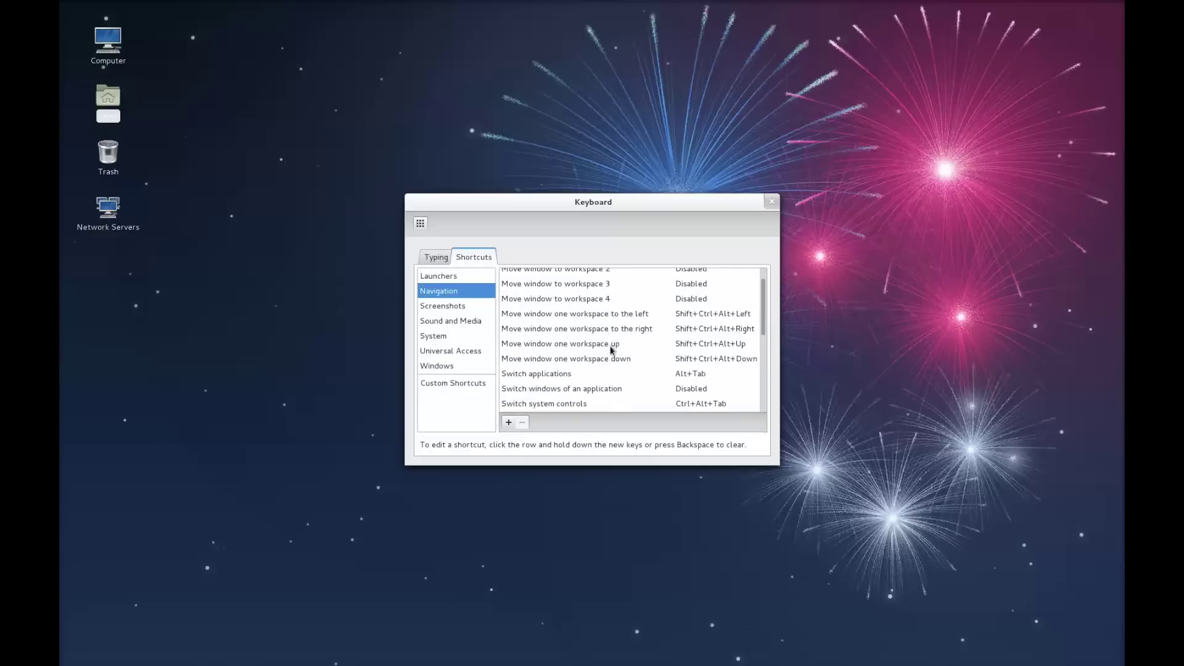
{"action": "scroll", "coordinate": [614, 342], "scroll_direction": "down", "scroll_amount": 3}
{"action": "scroll", "coordinate": [613, 339], "scroll_direction": "down", "scroll_amount": 3}
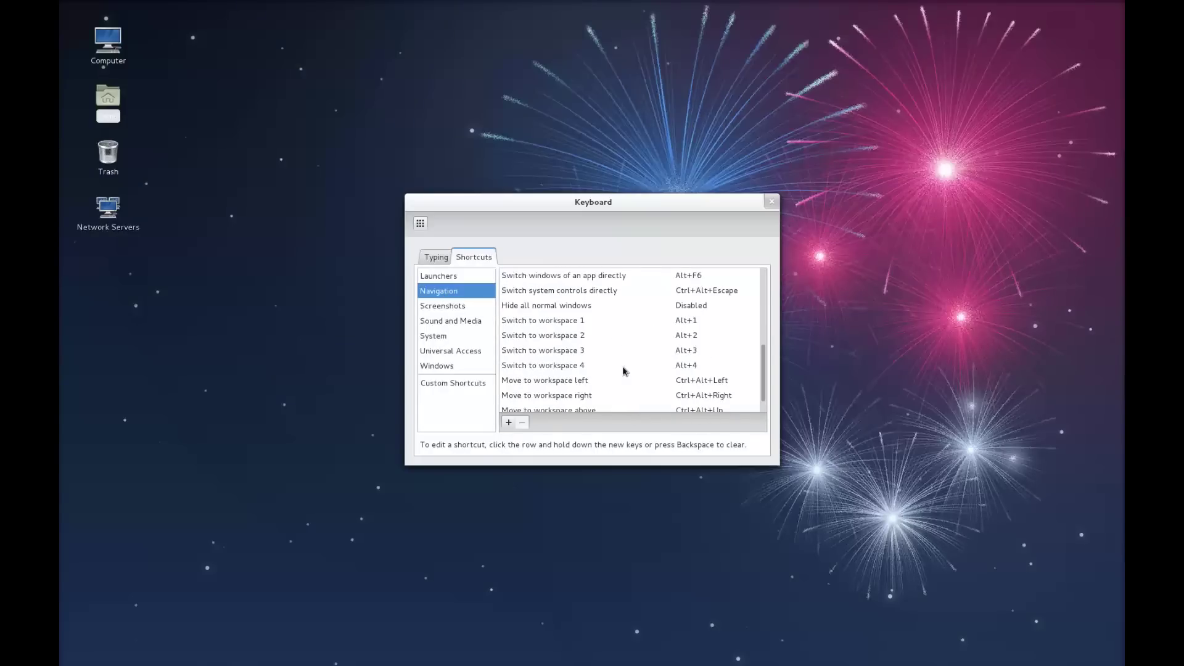
{"action": "left_click", "coordinate": [545, 321]}
{"action": "left_click", "coordinate": [657, 320]}
{"action": "left_click", "coordinate": [564, 322]}
Rebind workspace 1 to Ctrl+Alt+1, restore Alt+1, then list Screenshots shortcuts.
{"action": "left_click", "coordinate": [681, 321]}
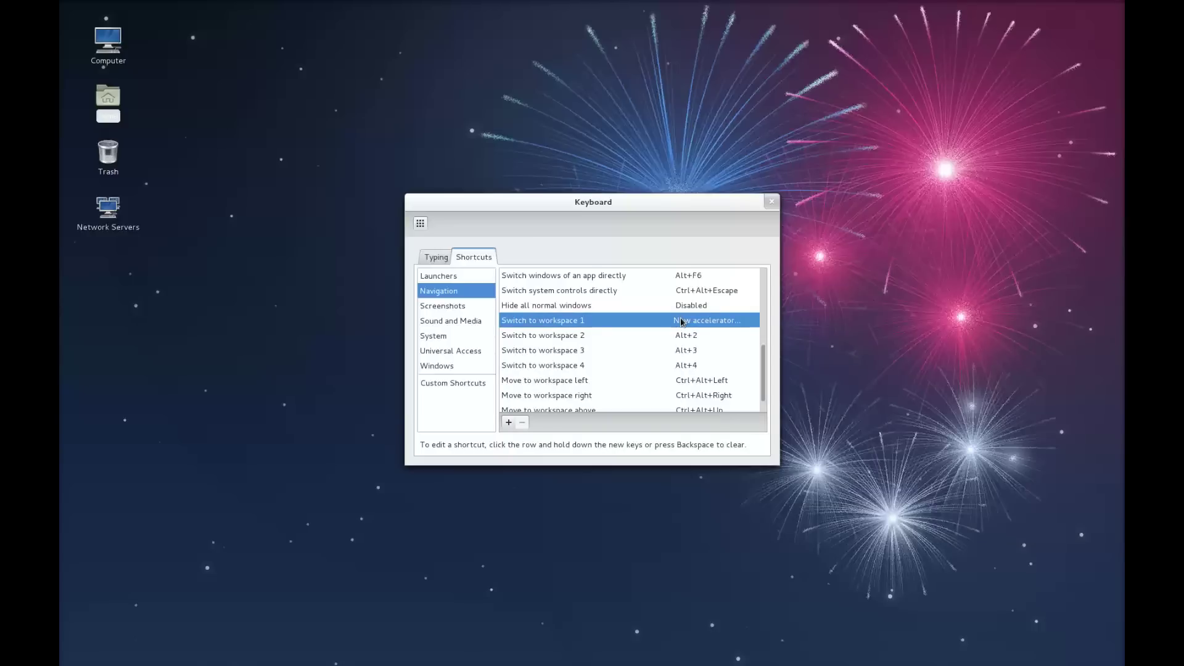
{"action": "key", "text": "ctrl+alt+1"}
{"action": "left_click", "coordinate": [690, 326]}
{"action": "key", "text": "alt+1"}
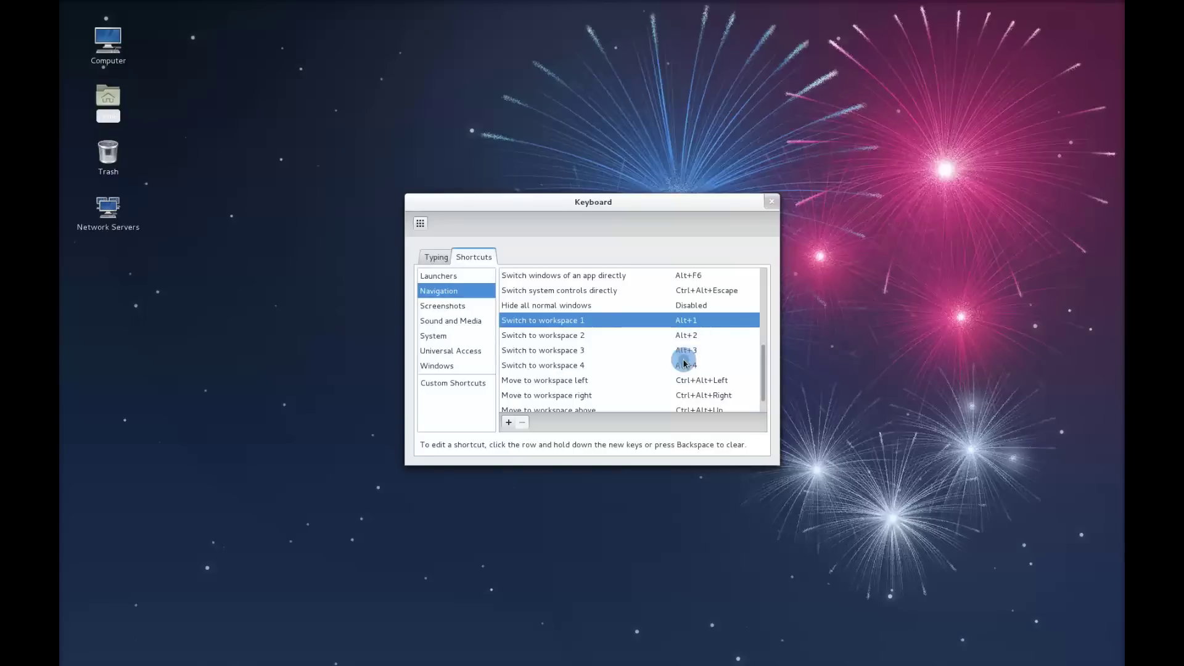
{"action": "left_click", "coordinate": [441, 307]}
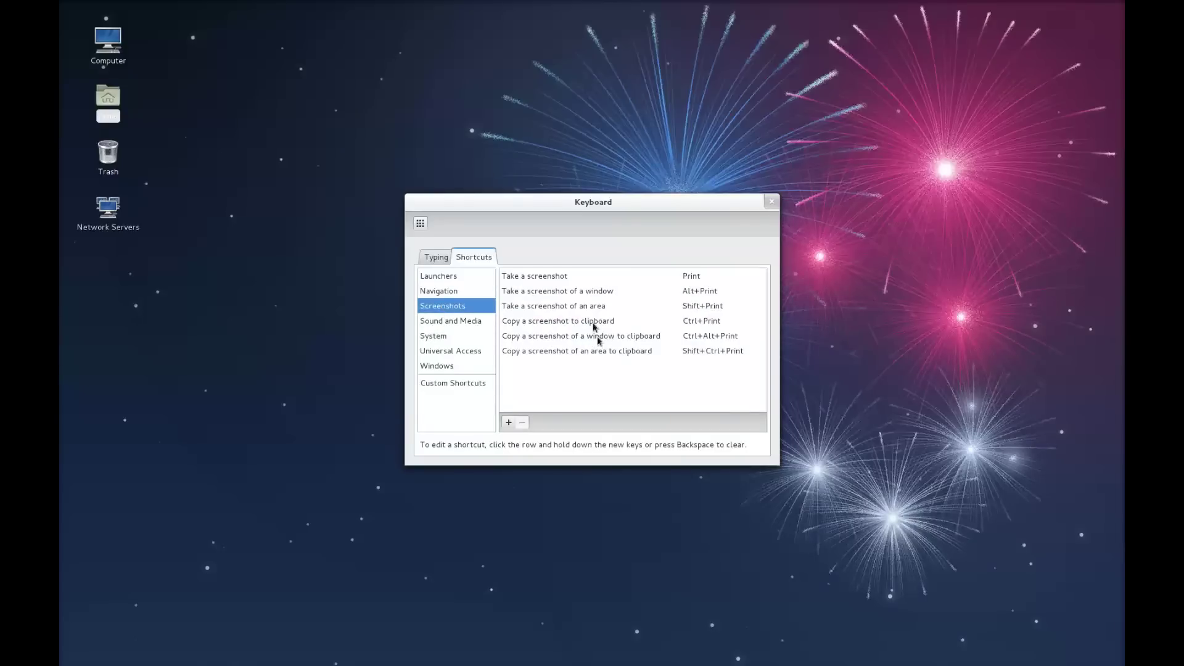
Set Universal Access Zoom in to Alt+= and Zoom out to Alt+-.
{"action": "left_click", "coordinate": [452, 322]}
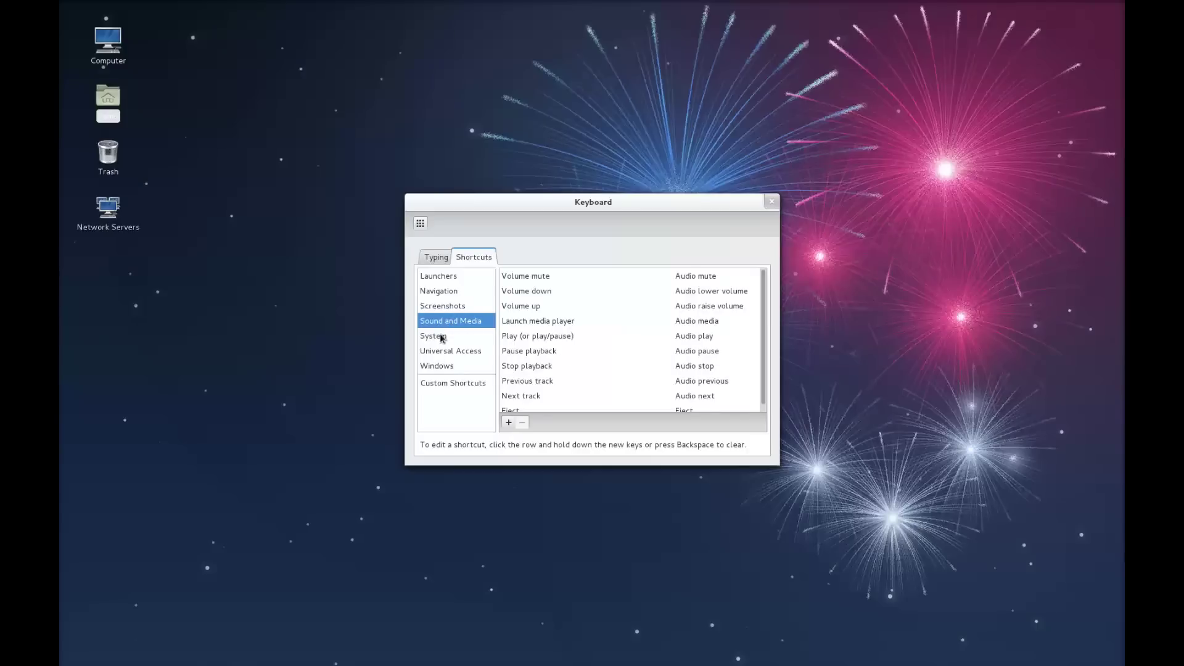
{"action": "left_click", "coordinate": [442, 337]}
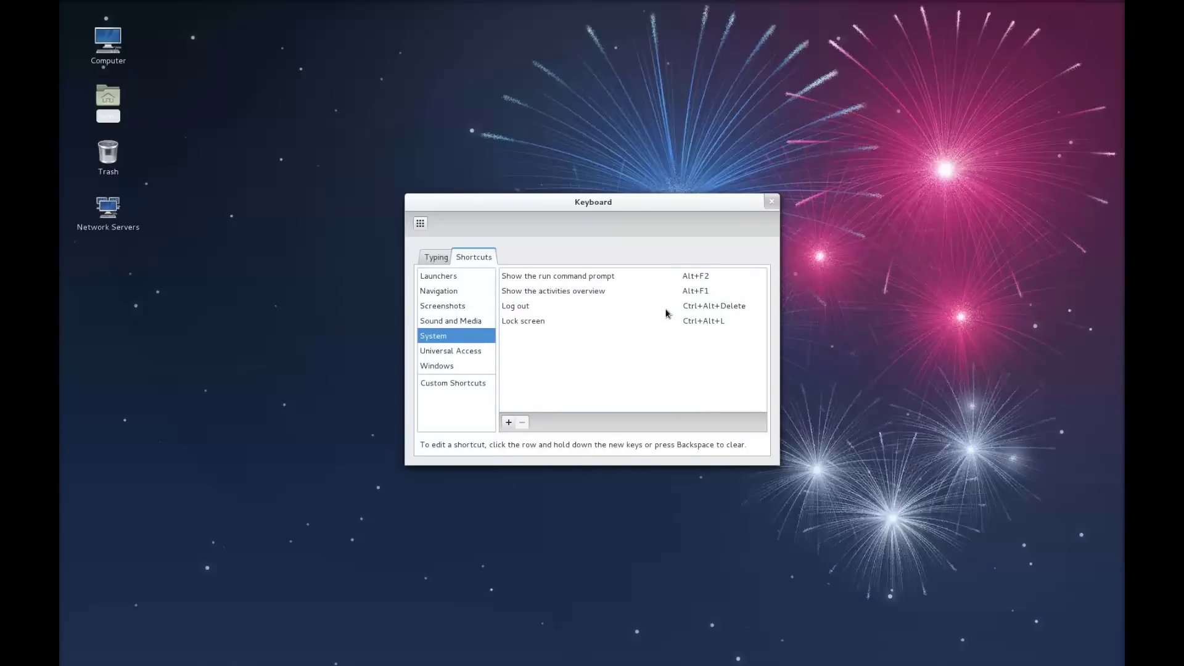
{"action": "left_click", "coordinate": [452, 364]}
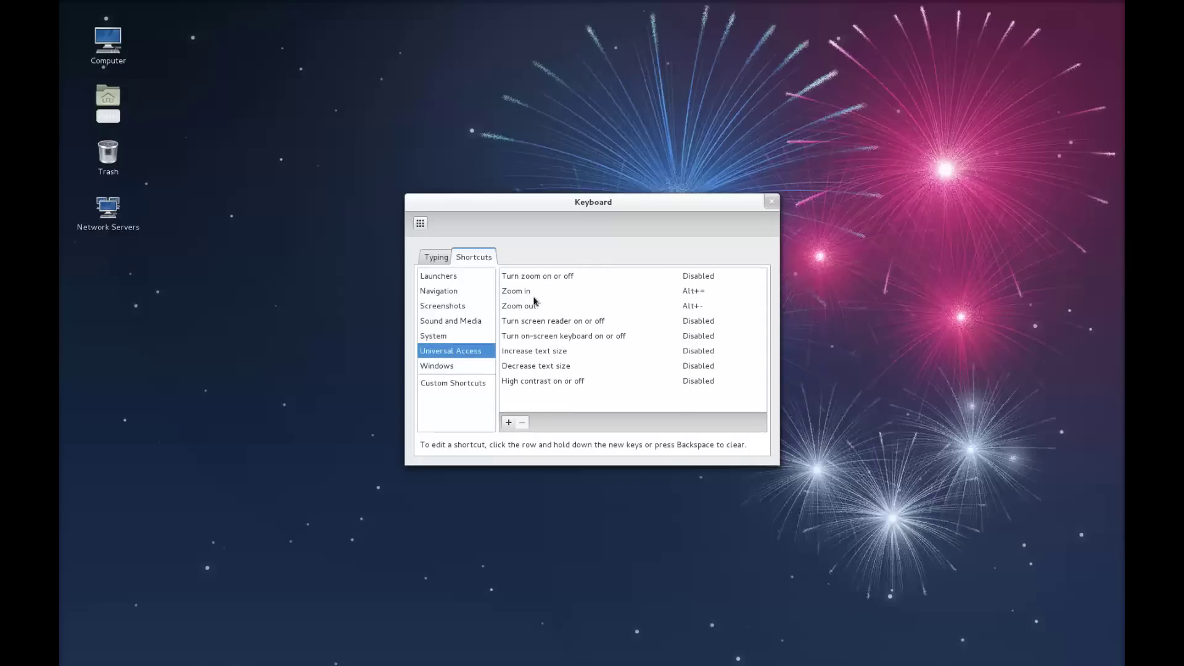
{"action": "left_click", "coordinate": [533, 297]}
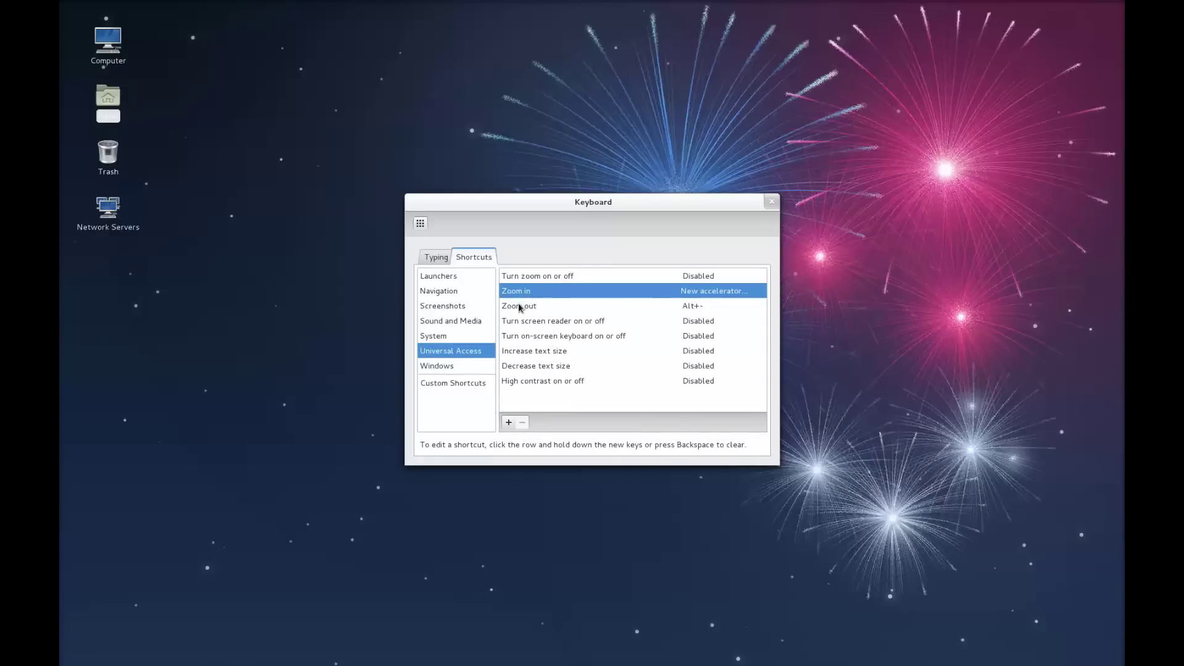
{"action": "key", "text": "alt+equal"}
{"action": "left_click", "coordinate": [550, 308]}
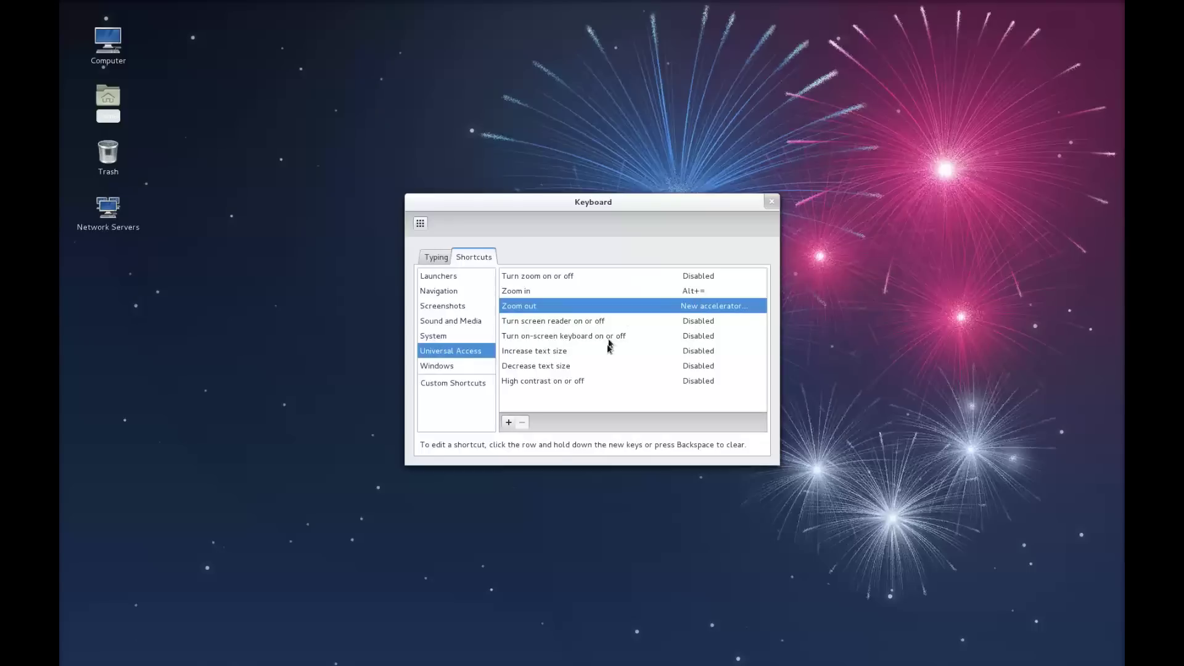
{"action": "key", "text": "alt+minus"}
{"action": "left_click", "coordinate": [680, 319]}
Inspect the Terminal custom shortcut, keep Shift+Ctrl+T, and show the Typing settings.
{"action": "left_click", "coordinate": [463, 385]}
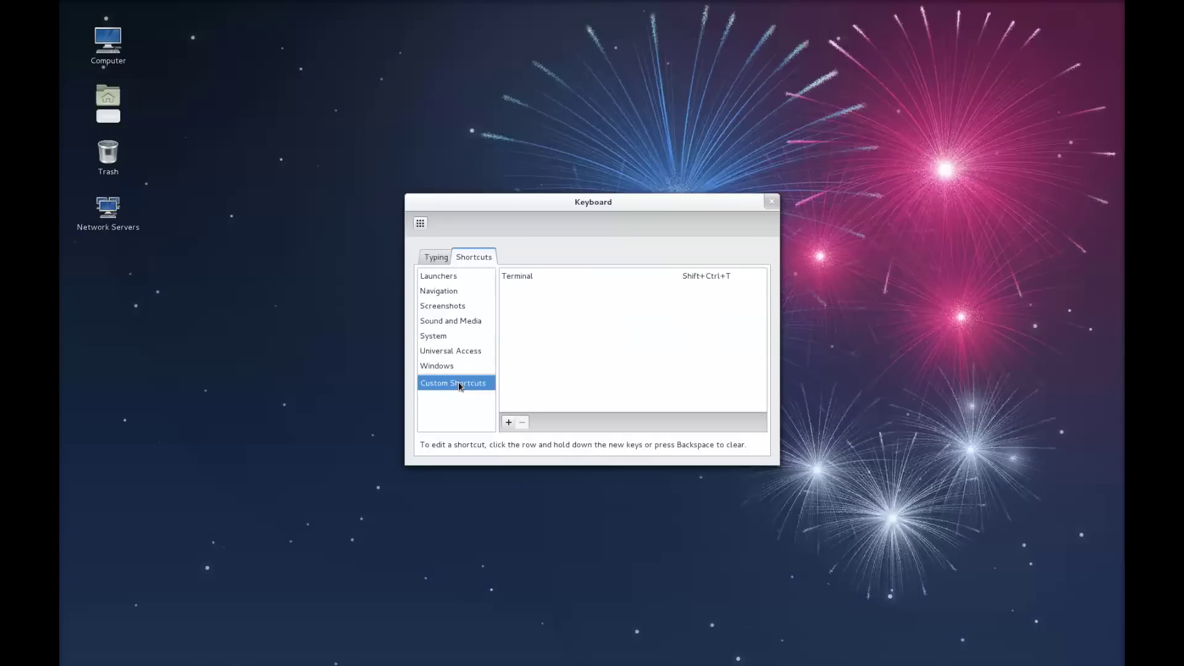
{"action": "left_click", "coordinate": [516, 277]}
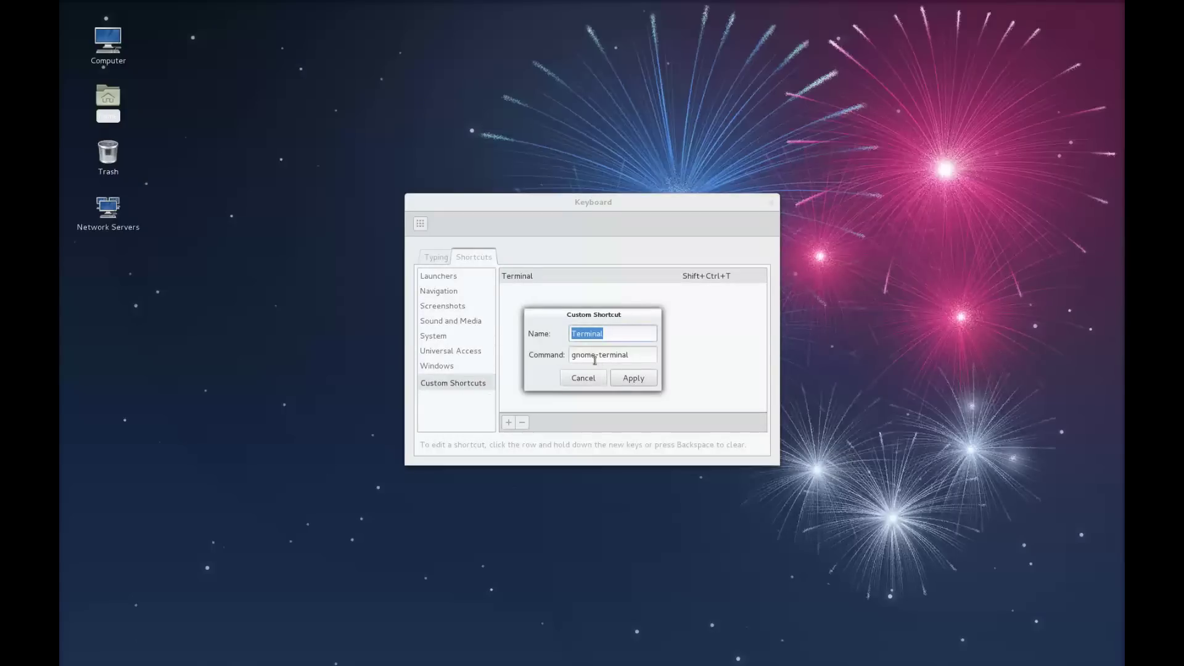
{"action": "left_click", "coordinate": [601, 377]}
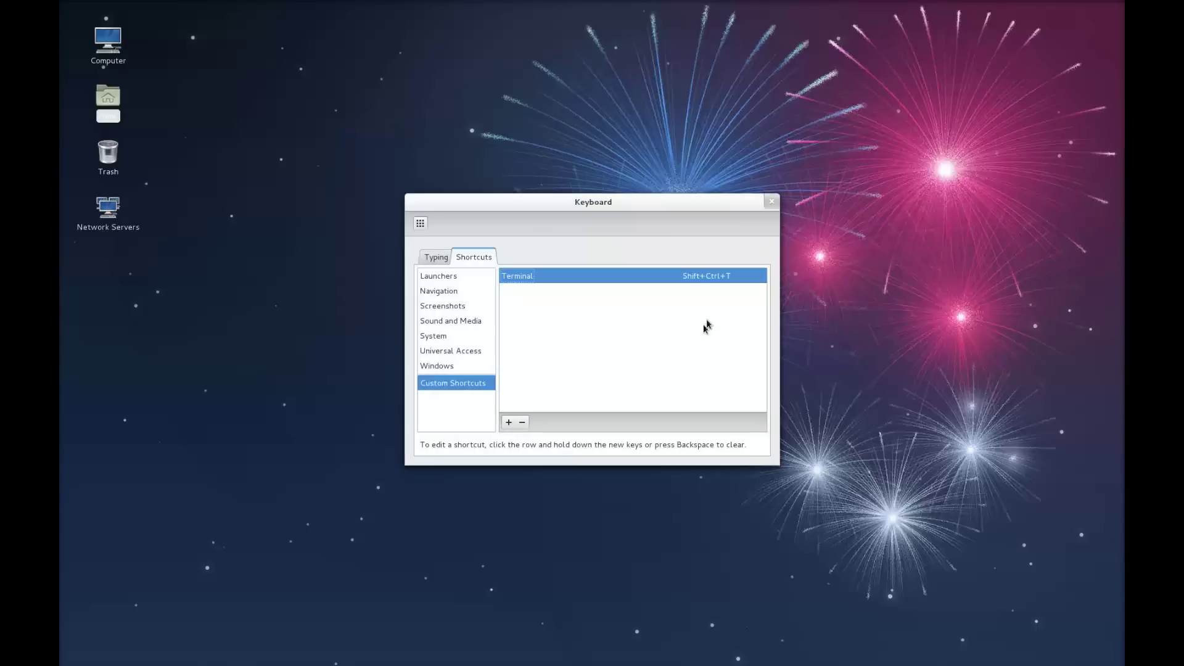
{"action": "left_click", "coordinate": [706, 285]}
{"action": "key", "text": "shift+ctrl+t"}
{"action": "left_click", "coordinate": [435, 257]}
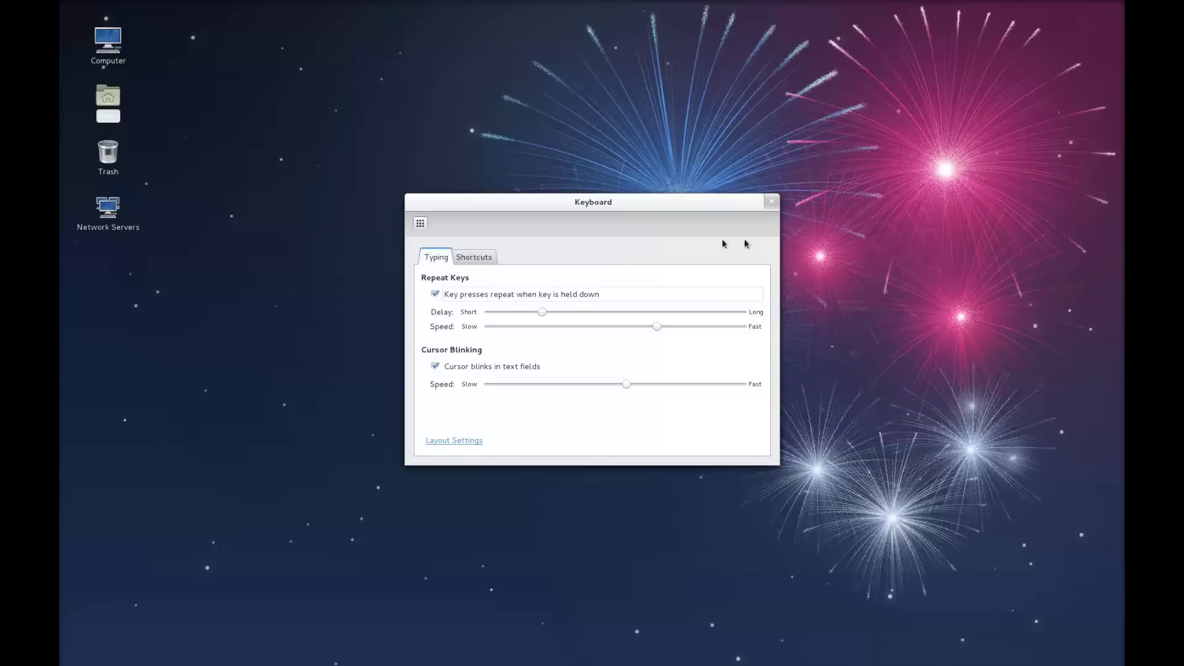
Close Keyboard settings, then open and close a terminal with Ctrl+Alt+T.
{"action": "left_click", "coordinate": [771, 201]}
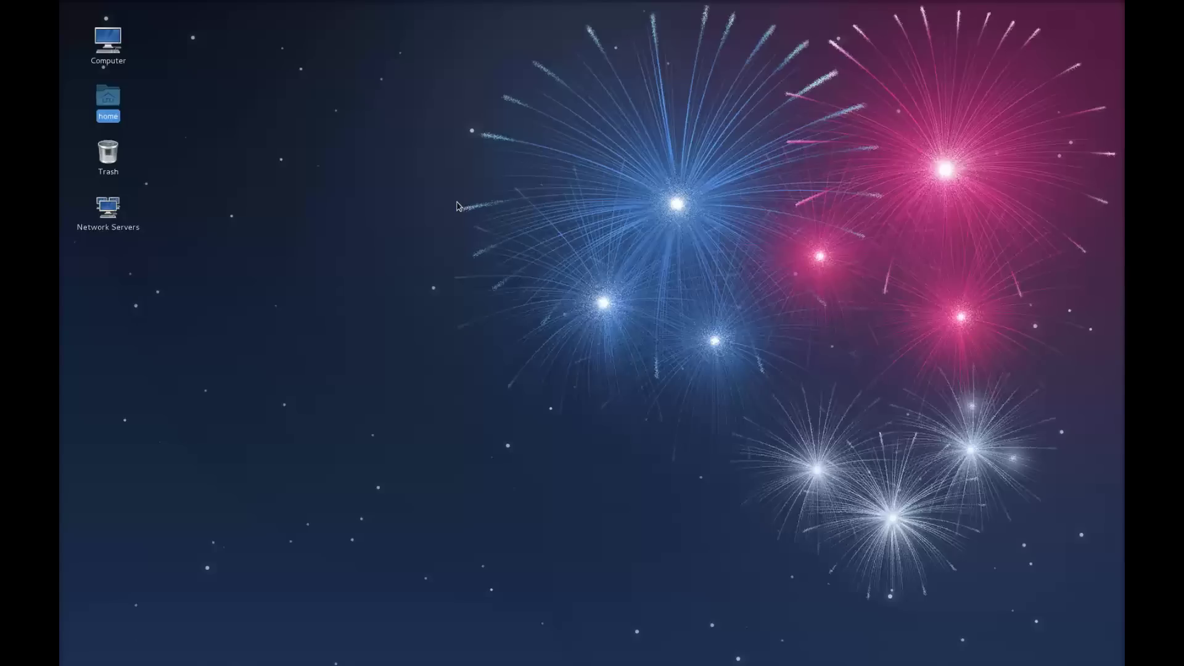
{"action": "key", "text": "ctrl+alt+t"}
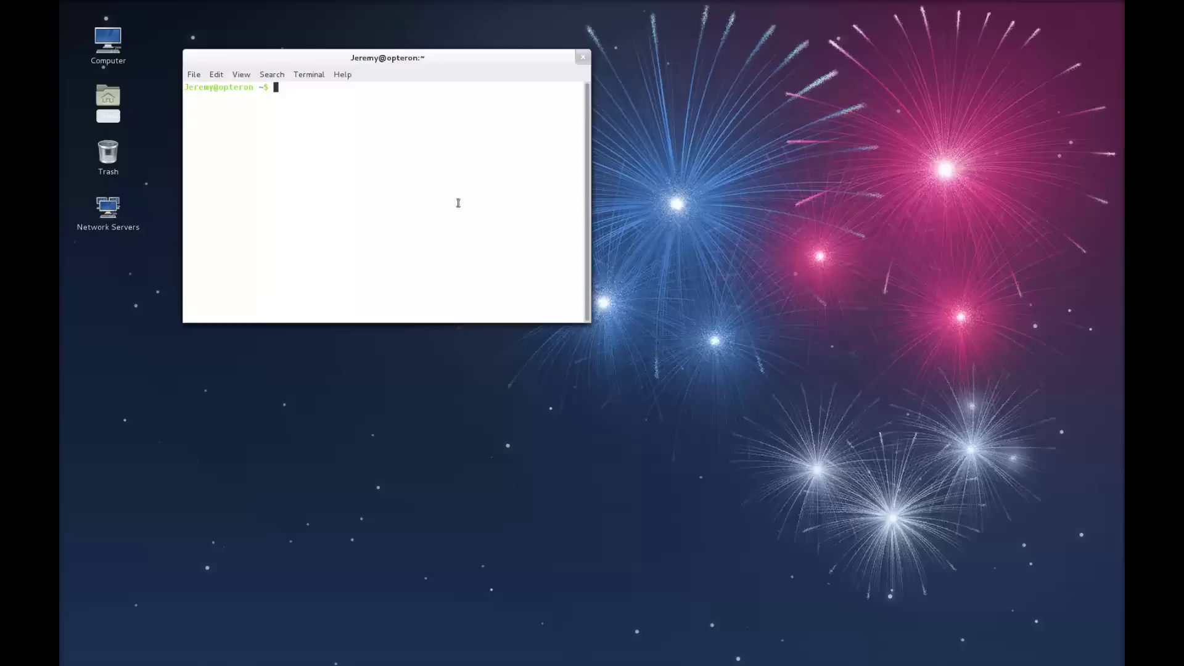
{"action": "key", "text": "alt+F4"}
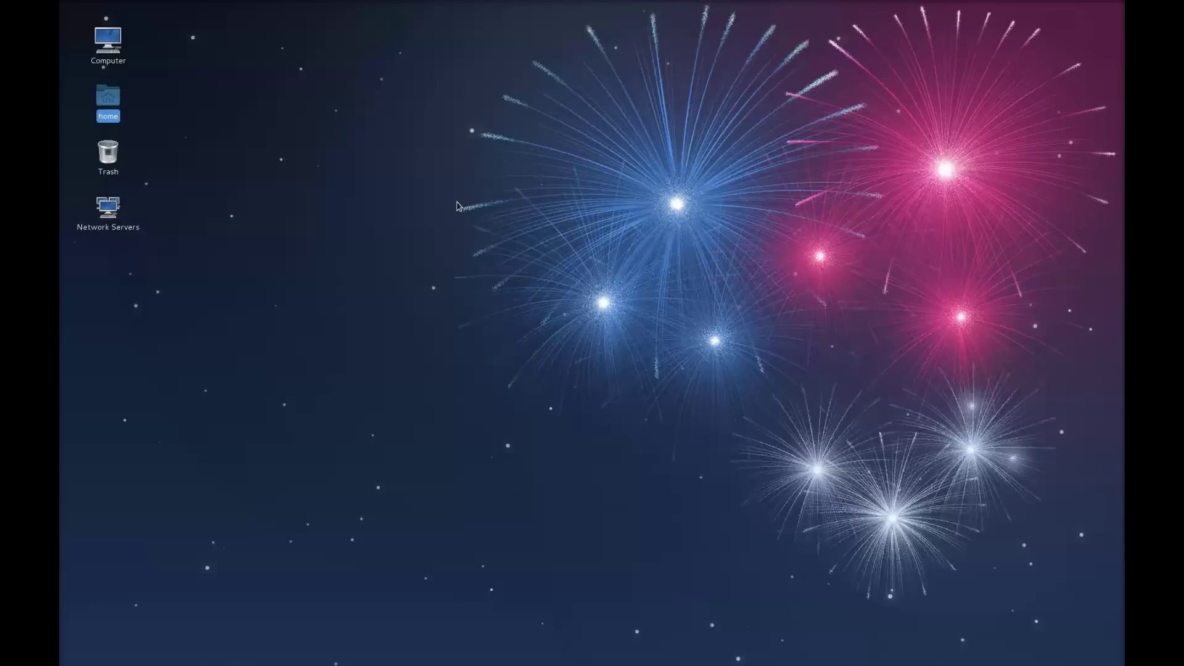
Switch to the empty first workspace, then back to the Home window's workspace.
{"action": "key", "text": "super"}
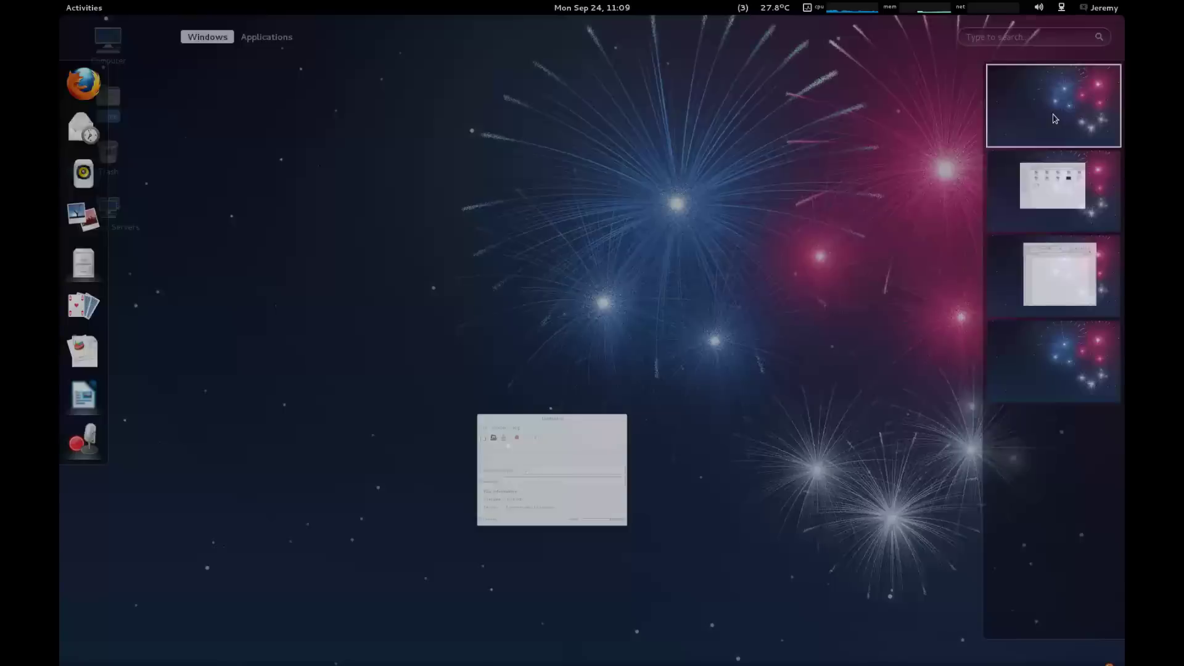
{"action": "left_click", "coordinate": [1054, 118]}
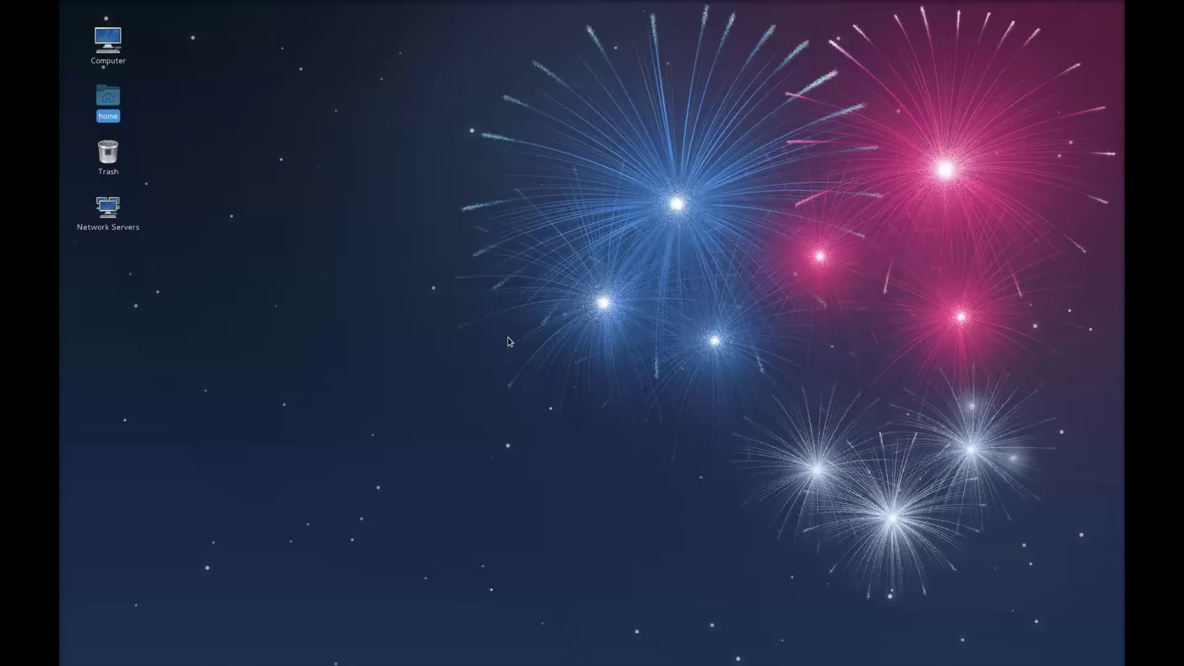
{"action": "key", "text": "super"}
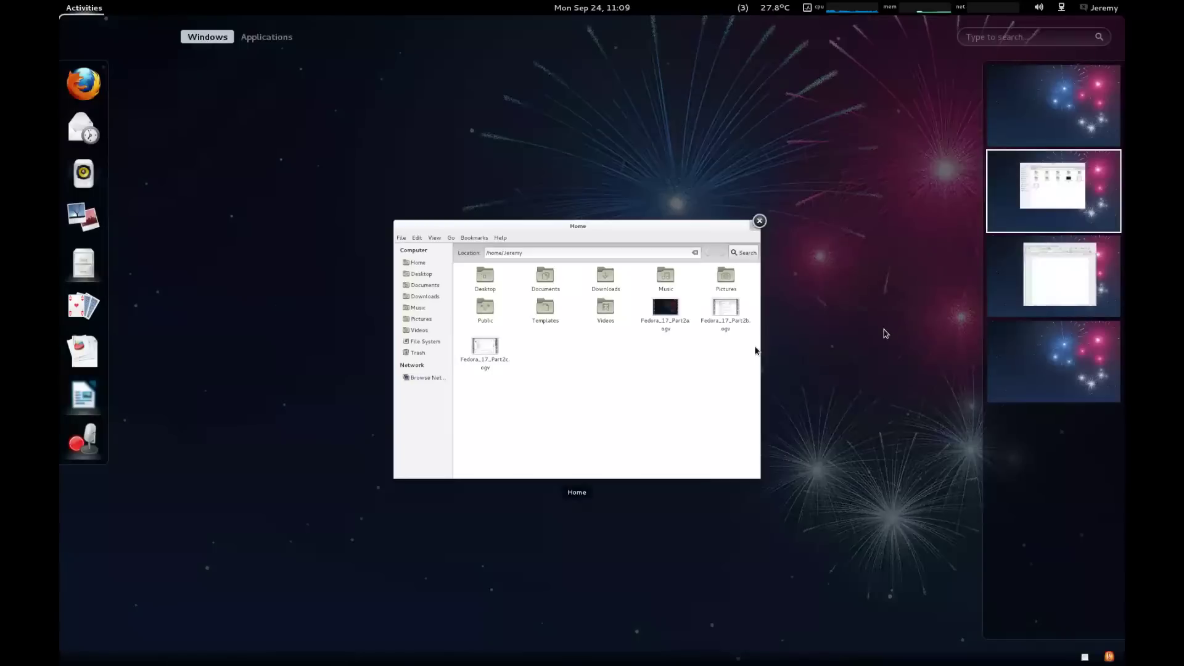
{"action": "left_click", "coordinate": [619, 404]}
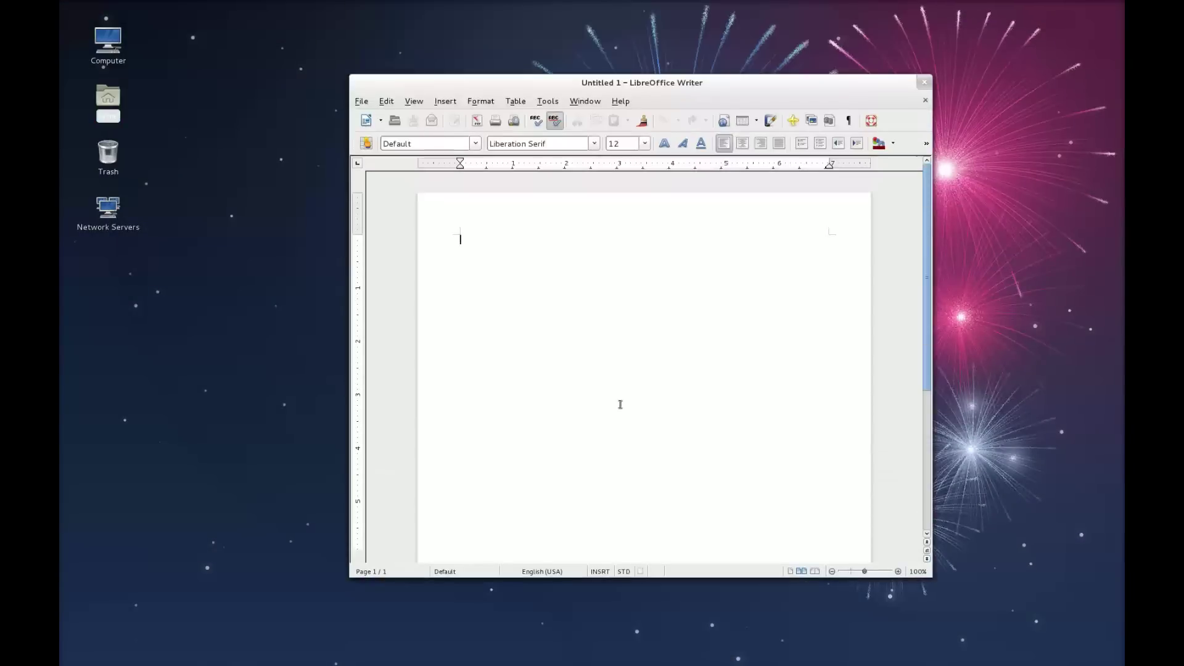
{"action": "key", "text": "ctrl+alt+Up"}
Drag the Writer window to workspace four, then move to the empty top workspace.
{"action": "key", "text": "super"}
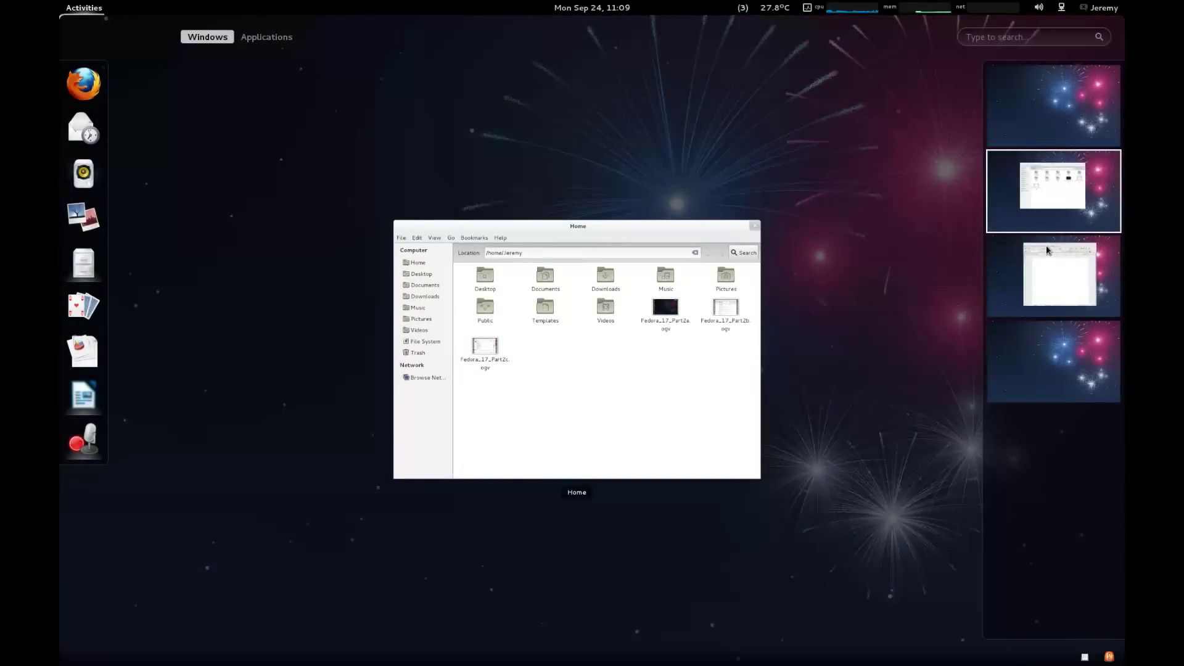
{"action": "left_click_drag", "start_coordinate": [1047, 246], "coordinate": [1041, 337]}
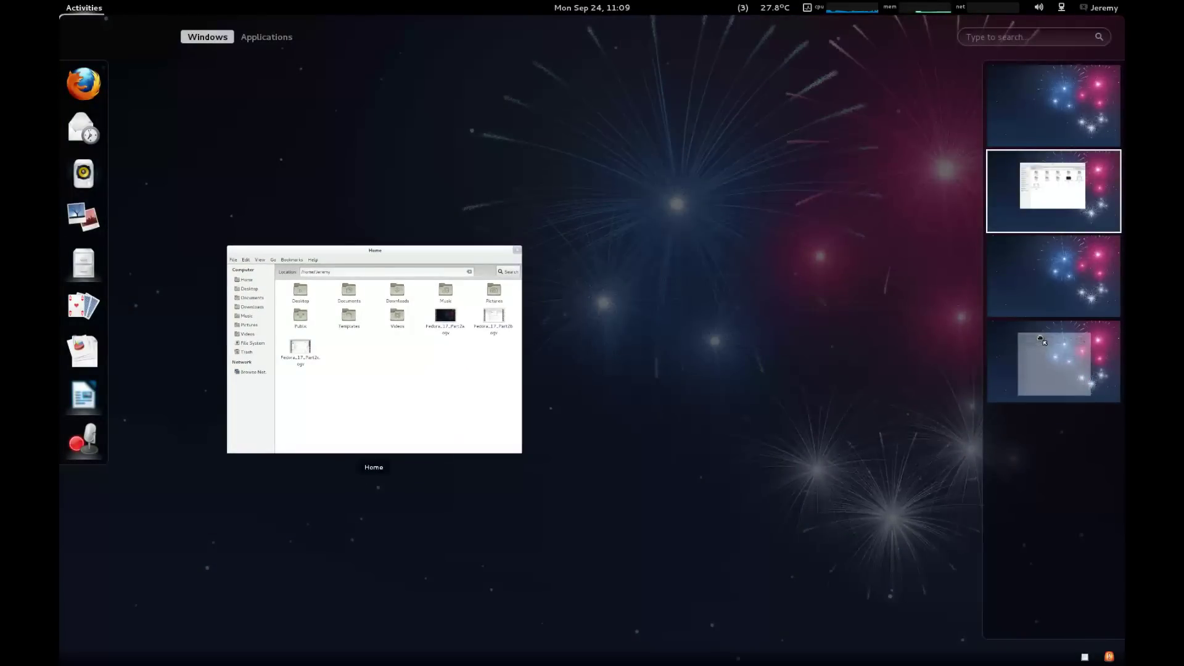
{"action": "left_click_drag", "start_coordinate": [1041, 341], "coordinate": [1041, 343]}
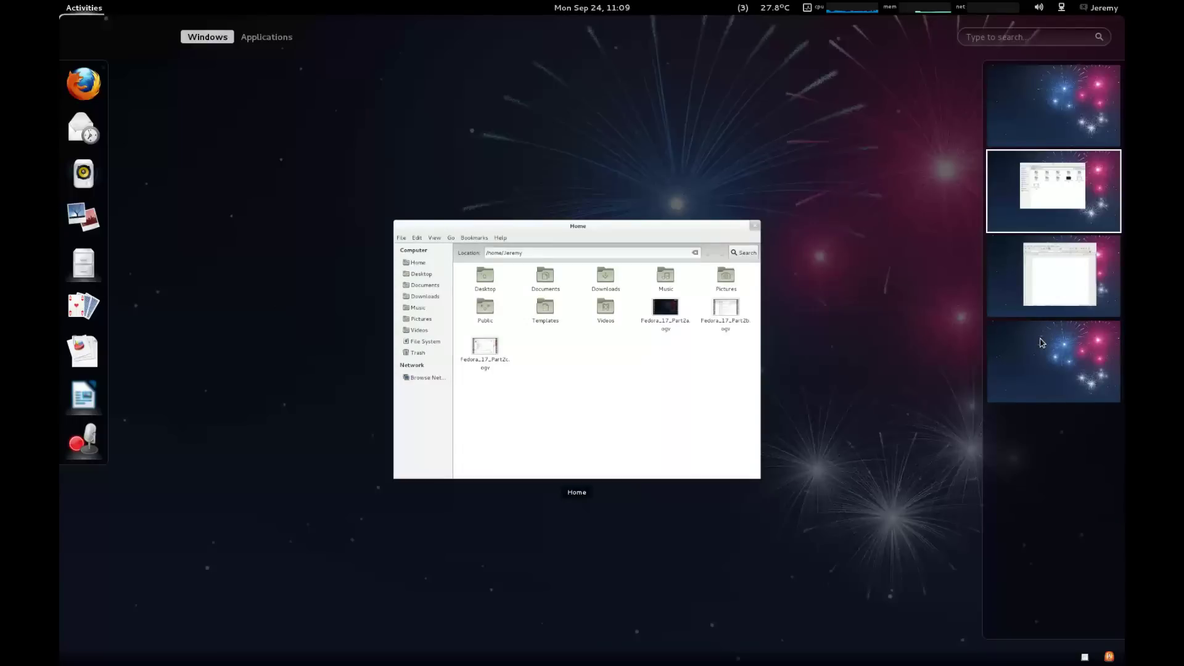
{"action": "key", "text": "Escape"}
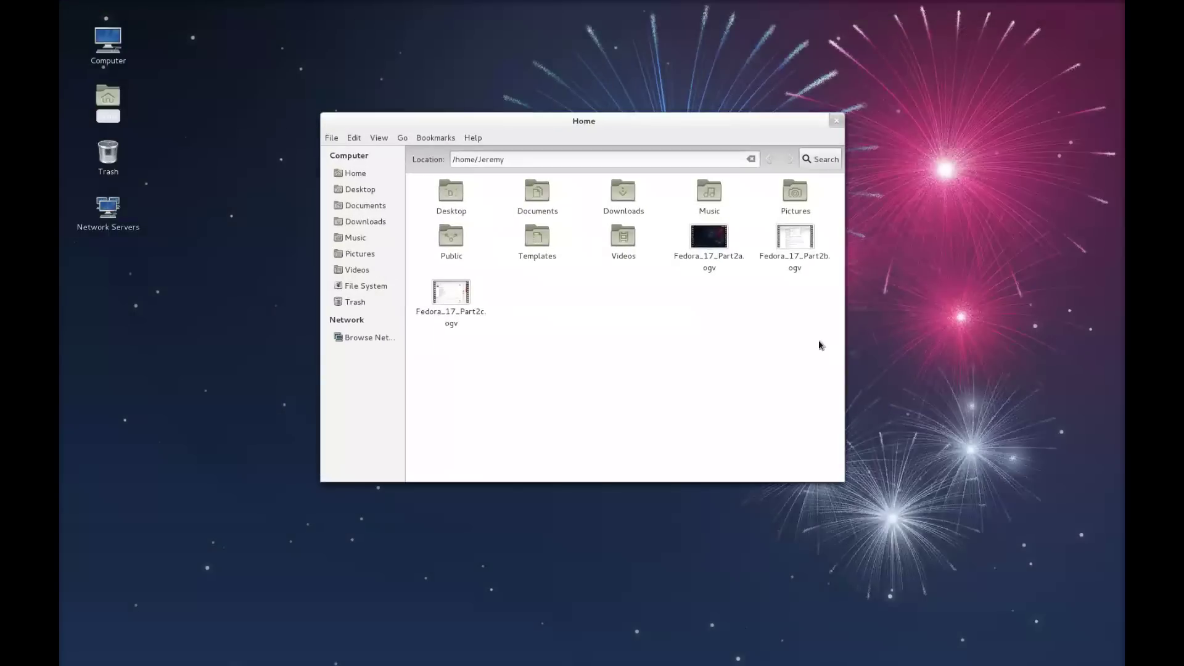
{"action": "key", "text": "super"}
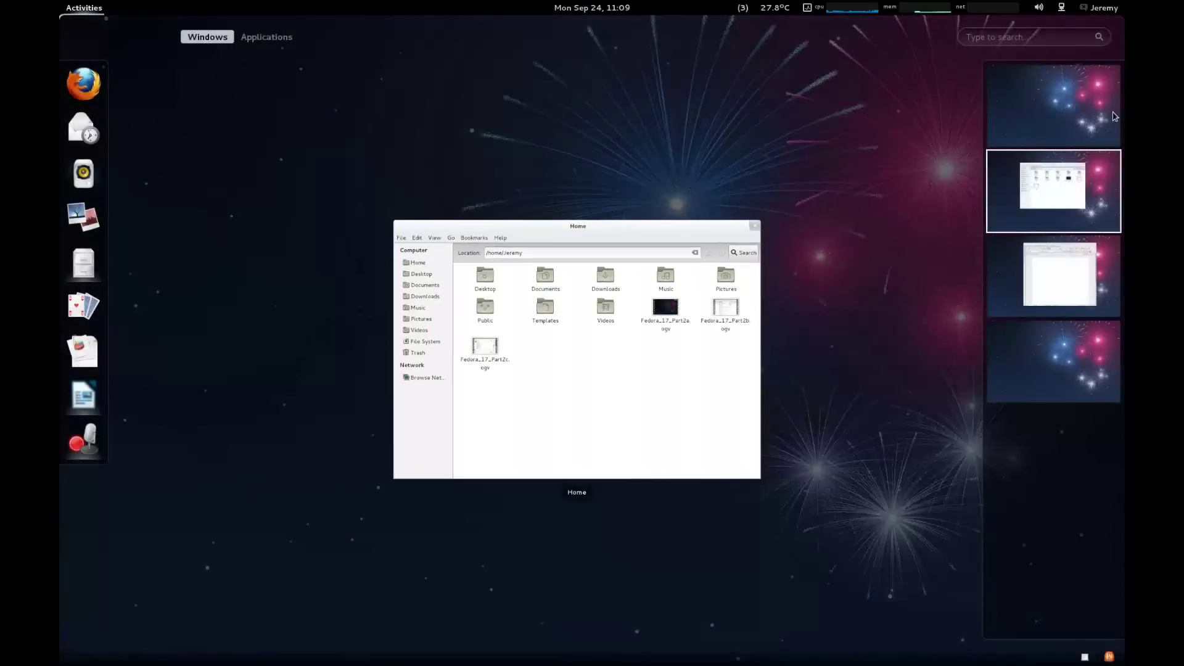
{"action": "key", "text": "ctrl+alt+Up"}
Launch Firefox from an Activities search for 'fire'.
{"action": "key", "text": "Escape"}
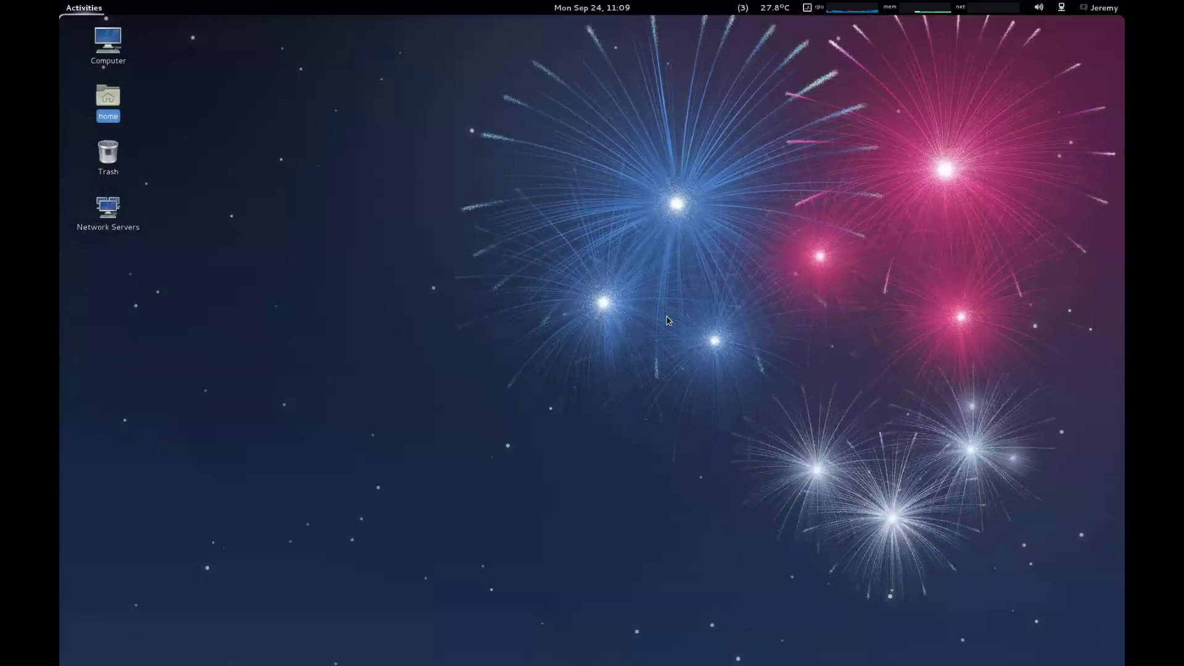
{"action": "key", "text": "super"}
{"action": "type", "text": "fire"}
{"action": "key", "text": "Return"}
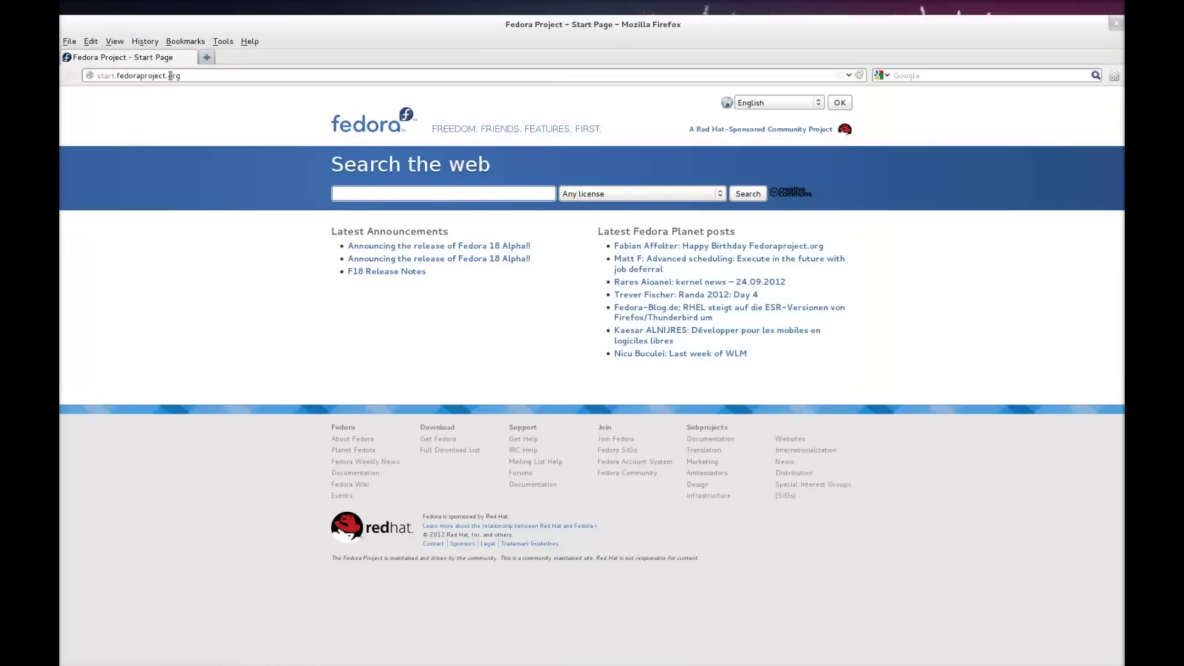
Go to extensions.gnome.org in the Firefox address bar.
{"action": "left_click", "coordinate": [170, 76]}
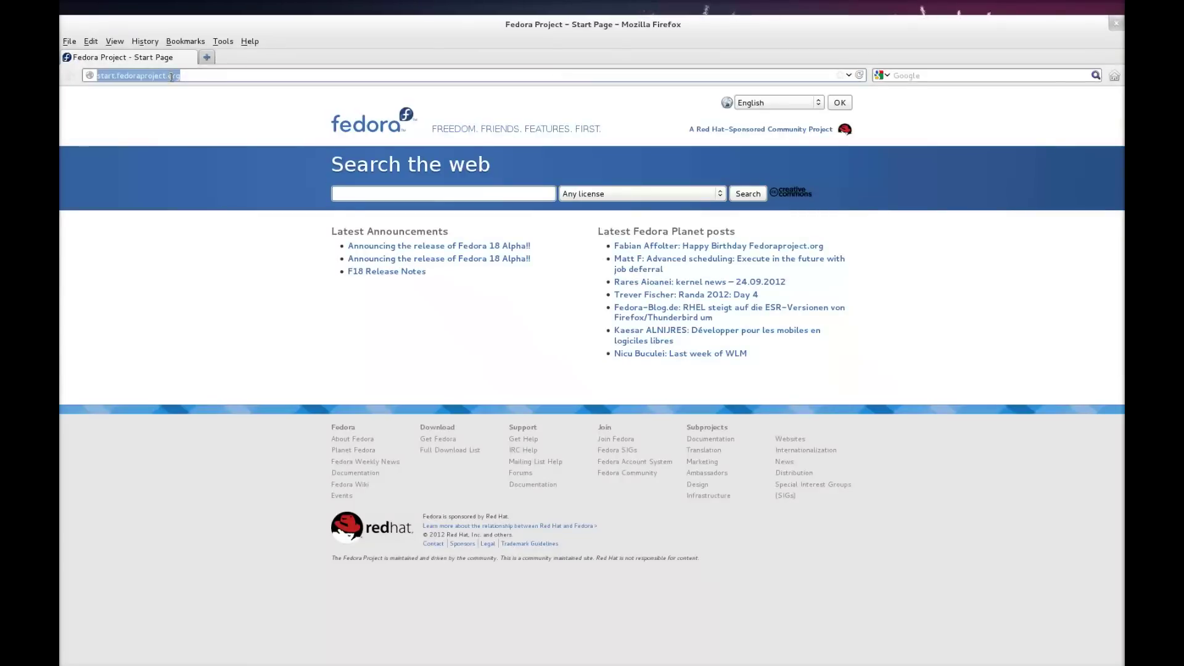
{"action": "type", "text": "exten"}
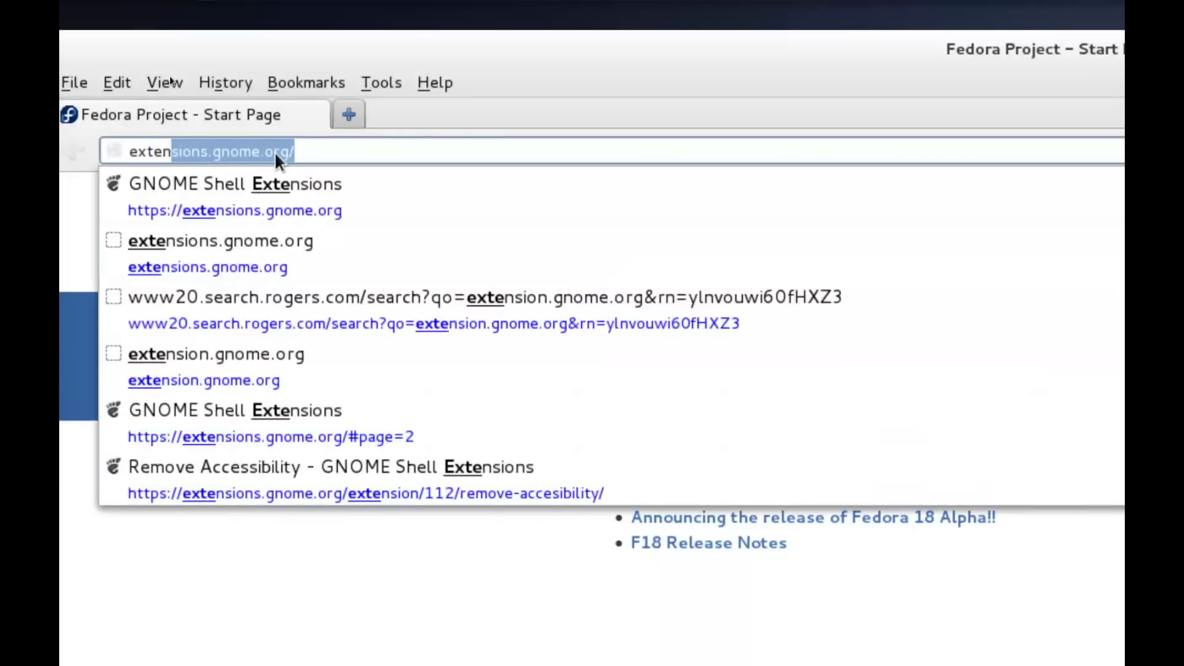
{"action": "type", "text": "sions.gnome"}
{"action": "key", "text": "BackSpace"}
{"action": "key", "text": "BackSpace"}
{"action": "type", "text": "me."}
{"action": "key", "text": "Return"}
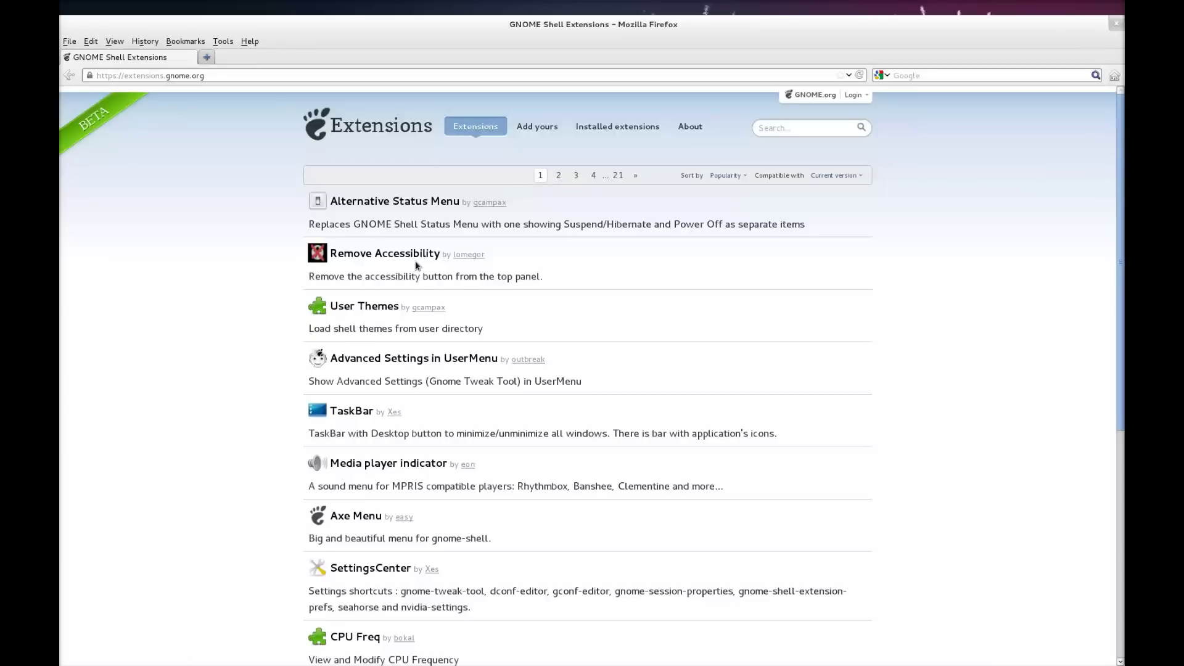
Open the Remove Accessibility extension page and toggle its switch off.
{"action": "left_click", "coordinate": [375, 254]}
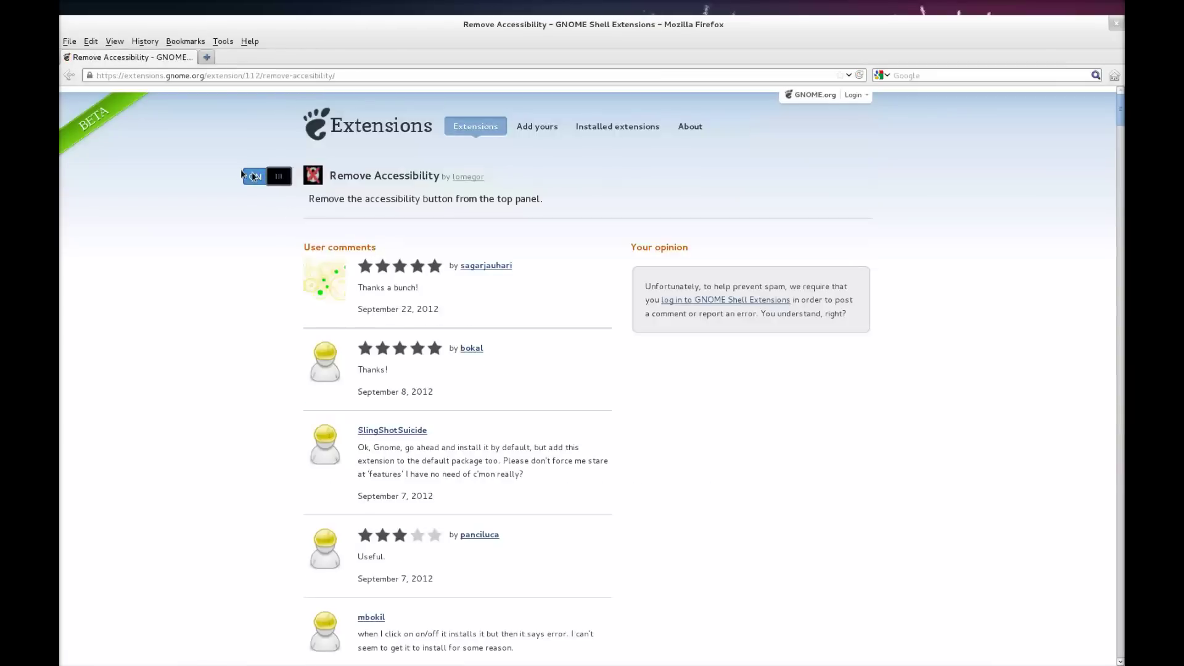
{"action": "key", "text": "super"}
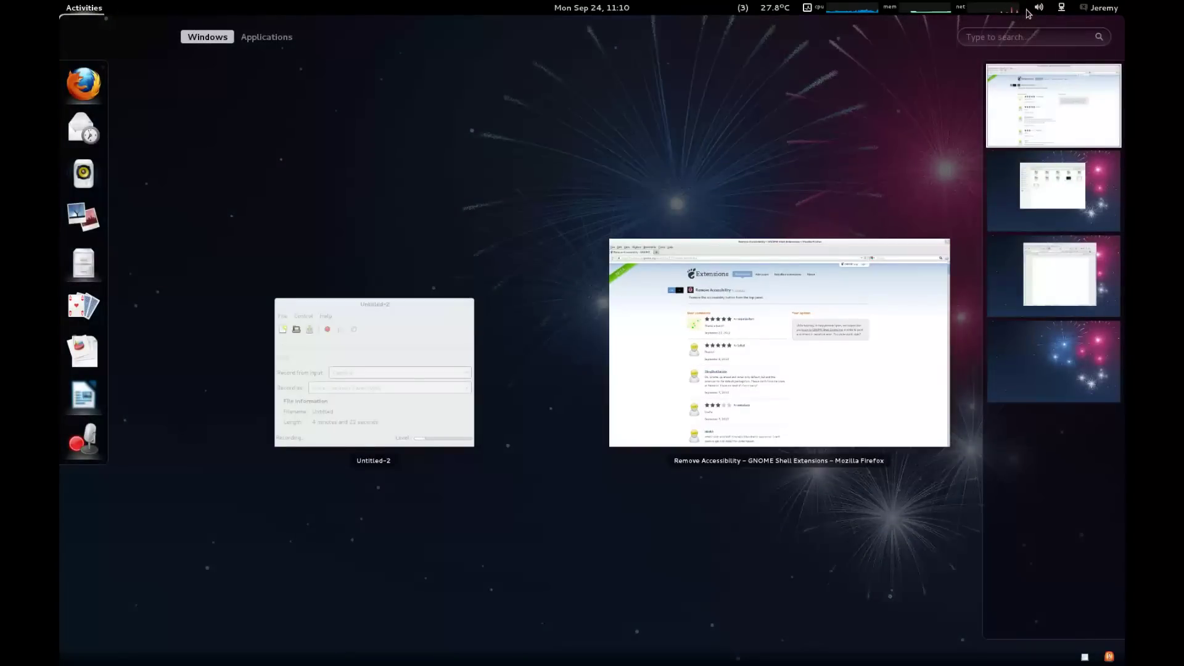
{"action": "key", "text": "super"}
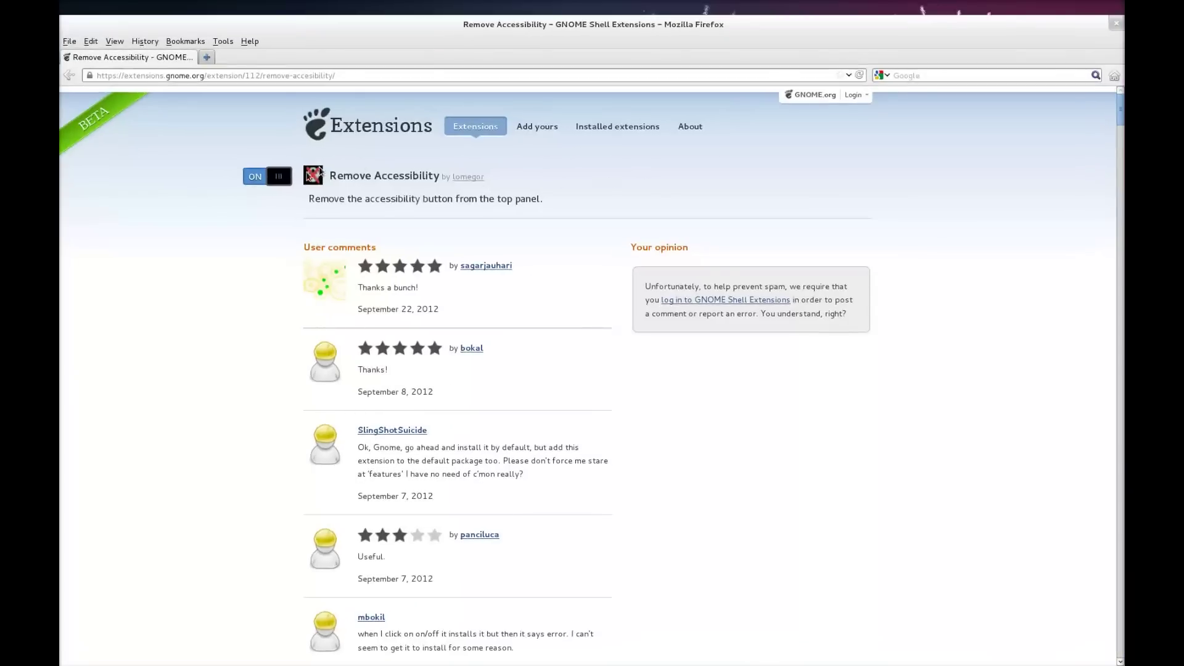
{"action": "left_click", "coordinate": [246, 178]}
Switch Remove Accessibility back on and return to the extensions list.
{"action": "key", "text": "super"}
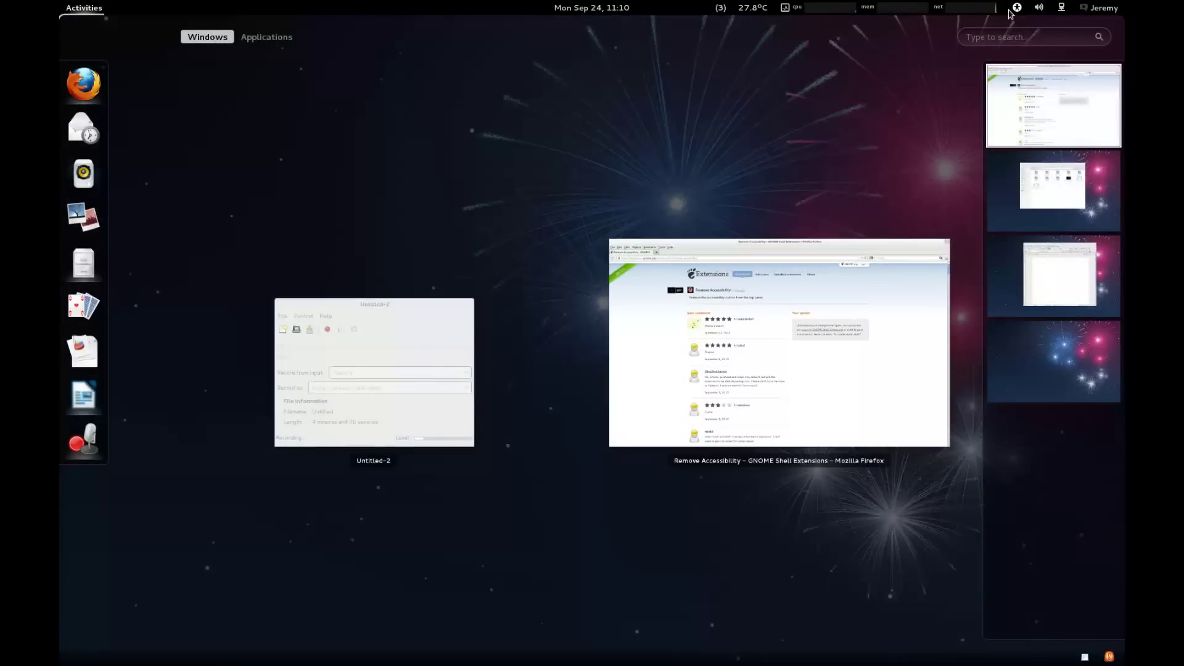
{"action": "key", "text": "super"}
{"action": "left_click", "coordinate": [254, 178]}
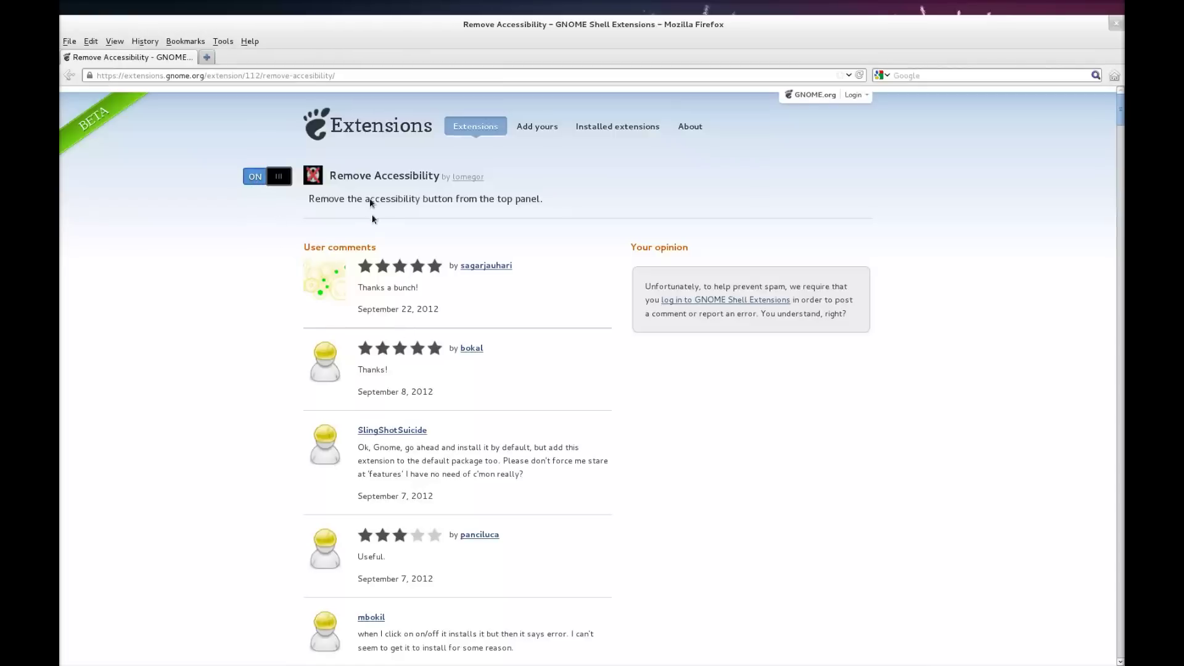
{"action": "key", "text": "alt+Left"}
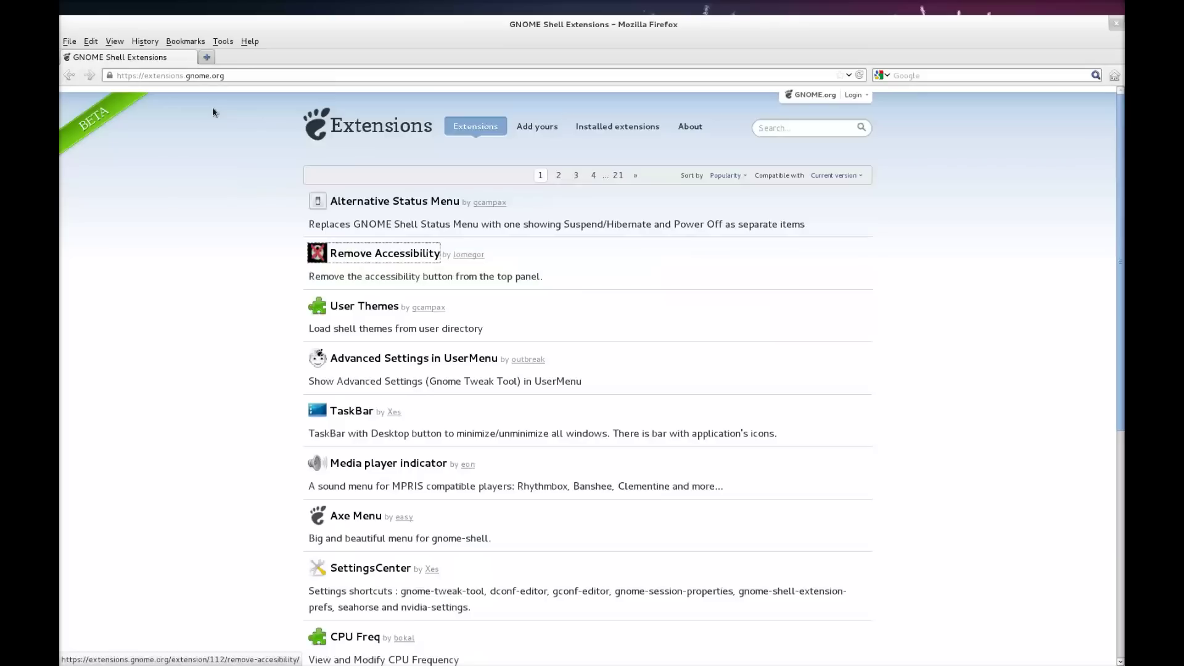
Find CPU Temperature Indicator in the list and switch it on.
{"action": "scroll", "coordinate": [345, 521], "scroll_direction": "down", "scroll_amount": 3}
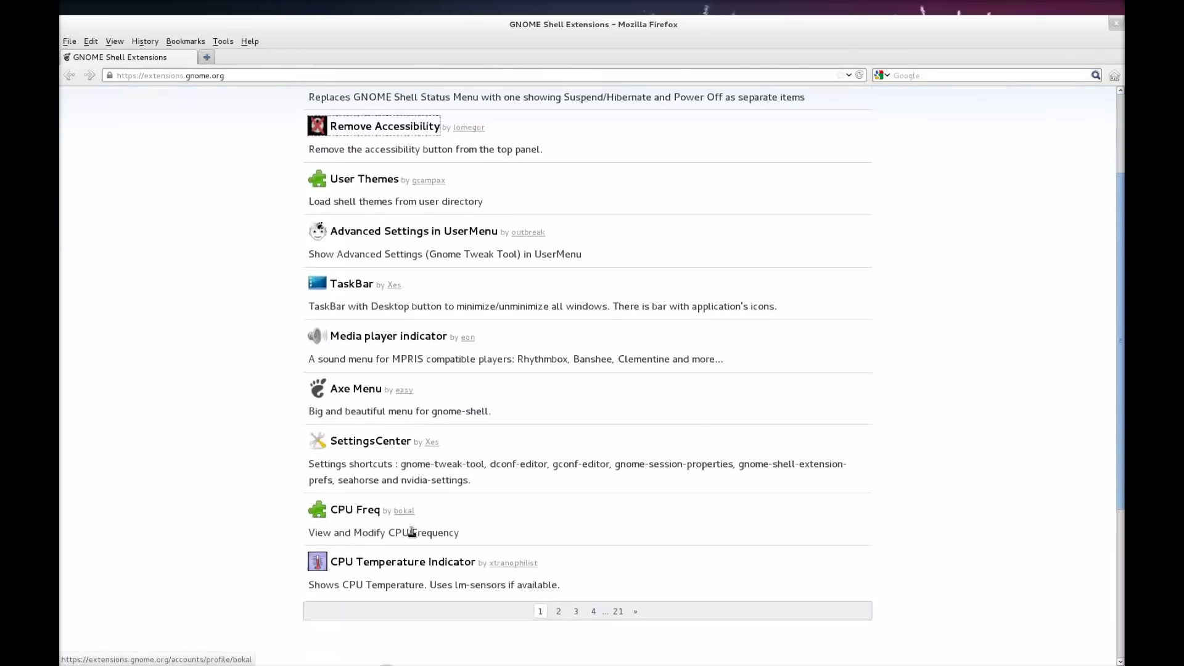
{"action": "scroll", "coordinate": [411, 531], "scroll_direction": "down", "scroll_amount": 1}
{"action": "scroll", "coordinate": [412, 532], "scroll_direction": "up", "scroll_amount": 1}
{"action": "scroll", "coordinate": [407, 554], "scroll_direction": "up", "scroll_amount": 1}
{"action": "scroll", "coordinate": [400, 616], "scroll_direction": "down", "scroll_amount": 2}
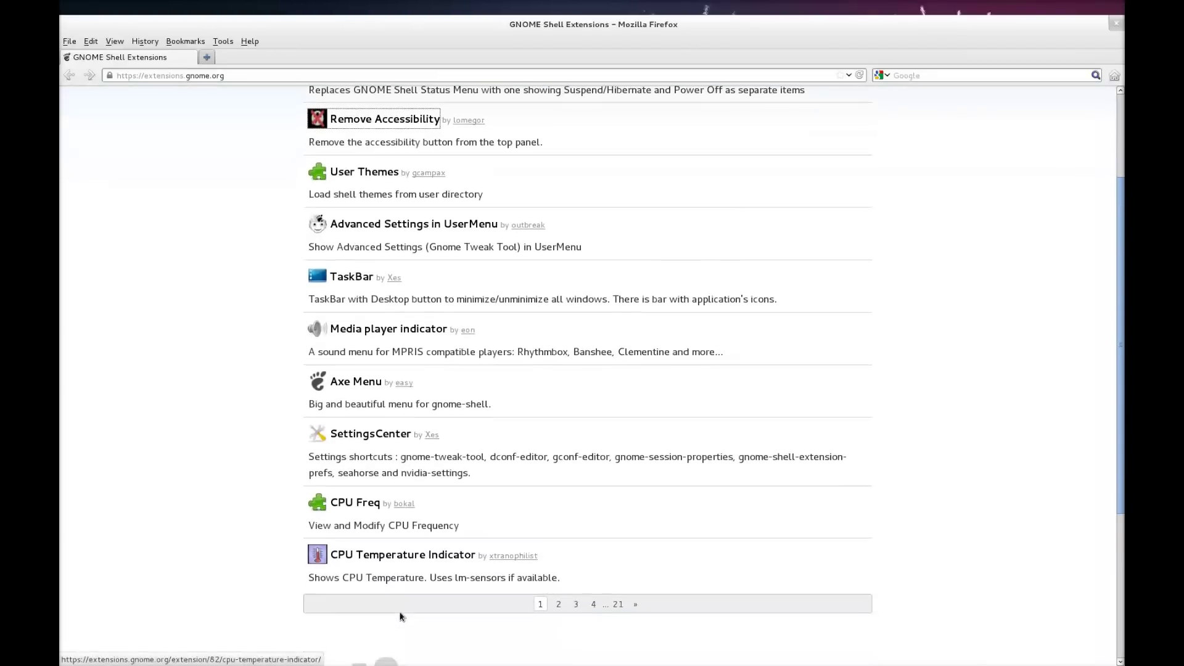
{"action": "left_click", "coordinate": [392, 562]}
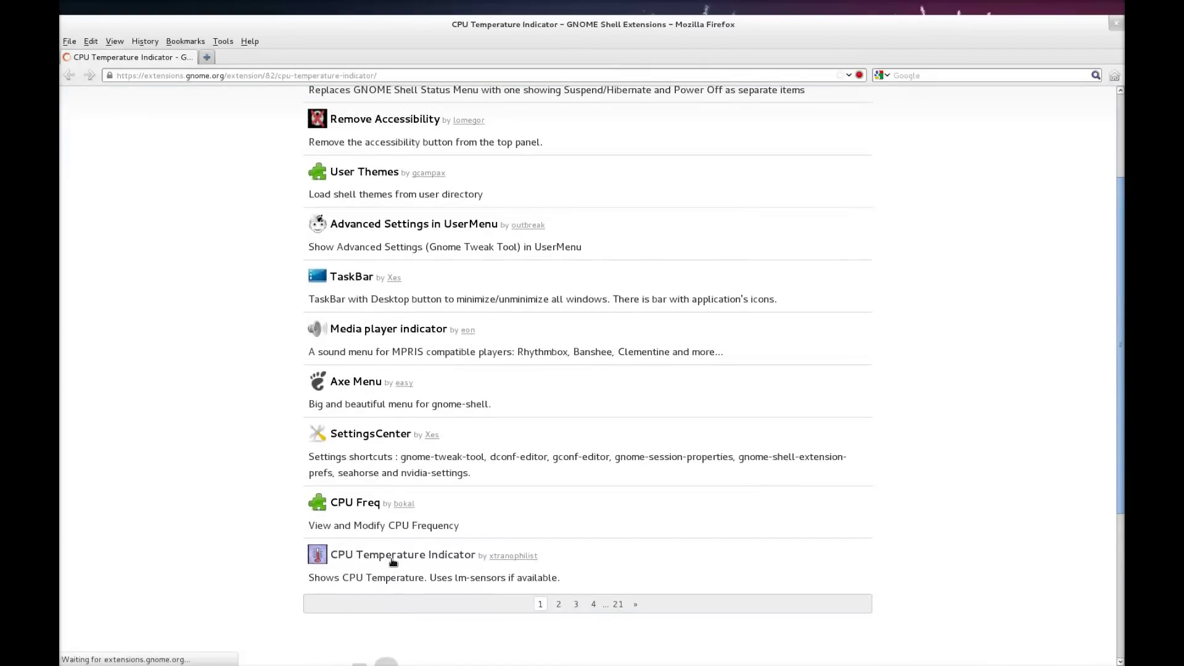
{"action": "left_click", "coordinate": [253, 186]}
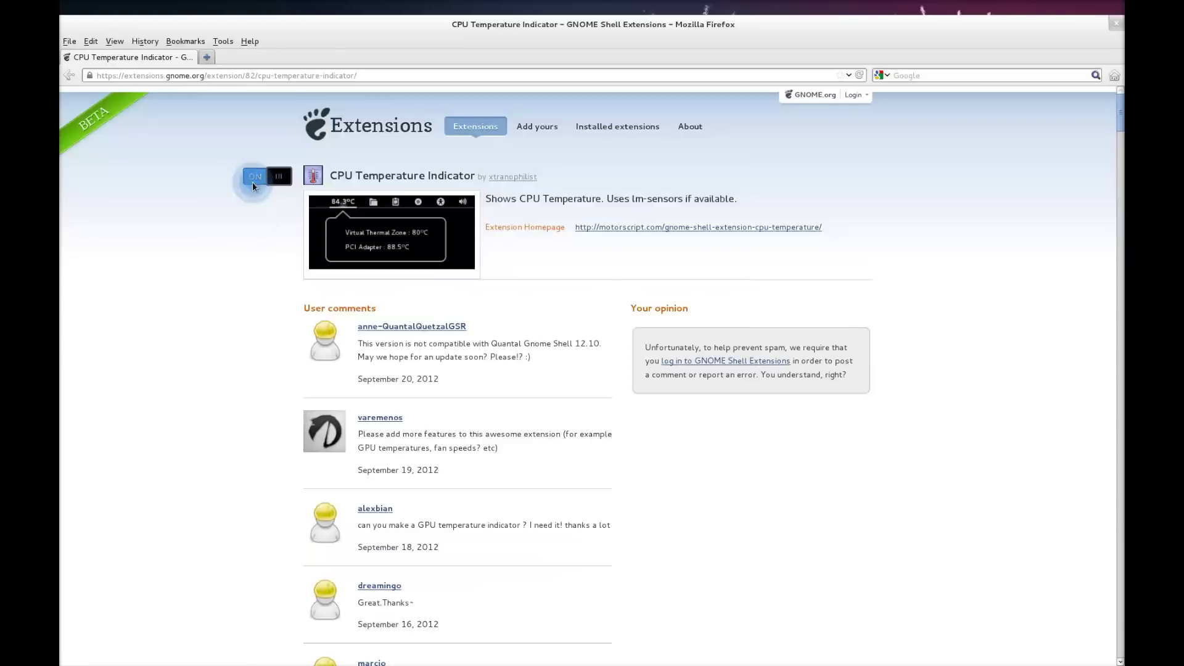
Check the top bar in the overview, then go back and open list page 2.
{"action": "key", "text": "super"}
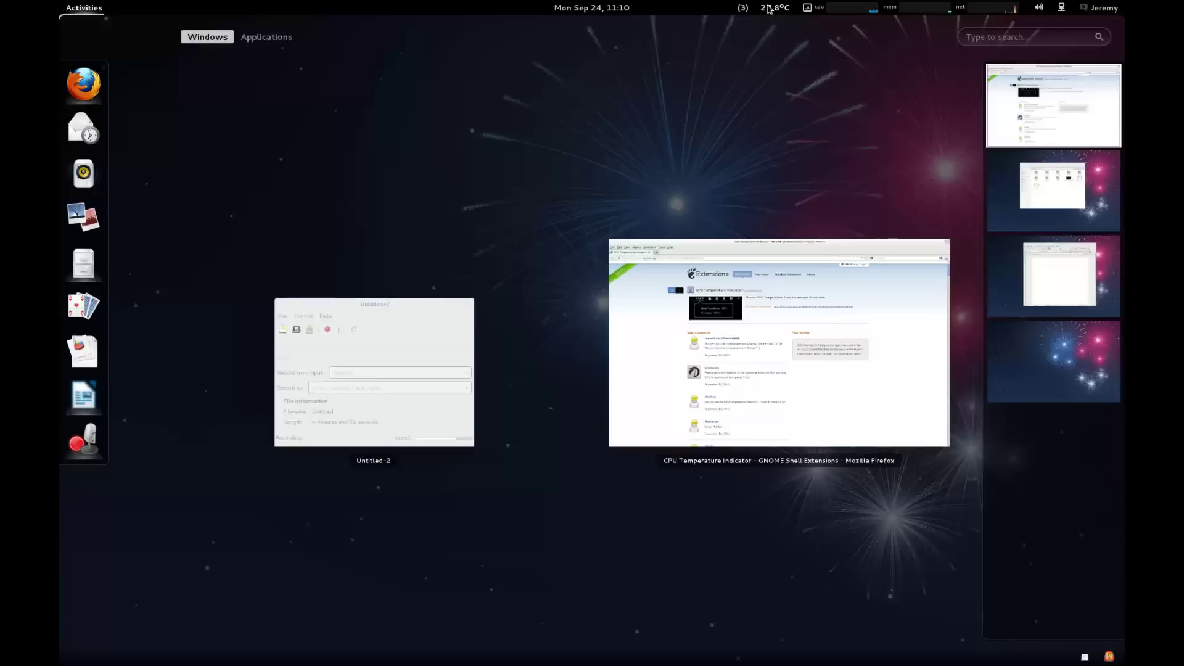
{"action": "key", "text": "super"}
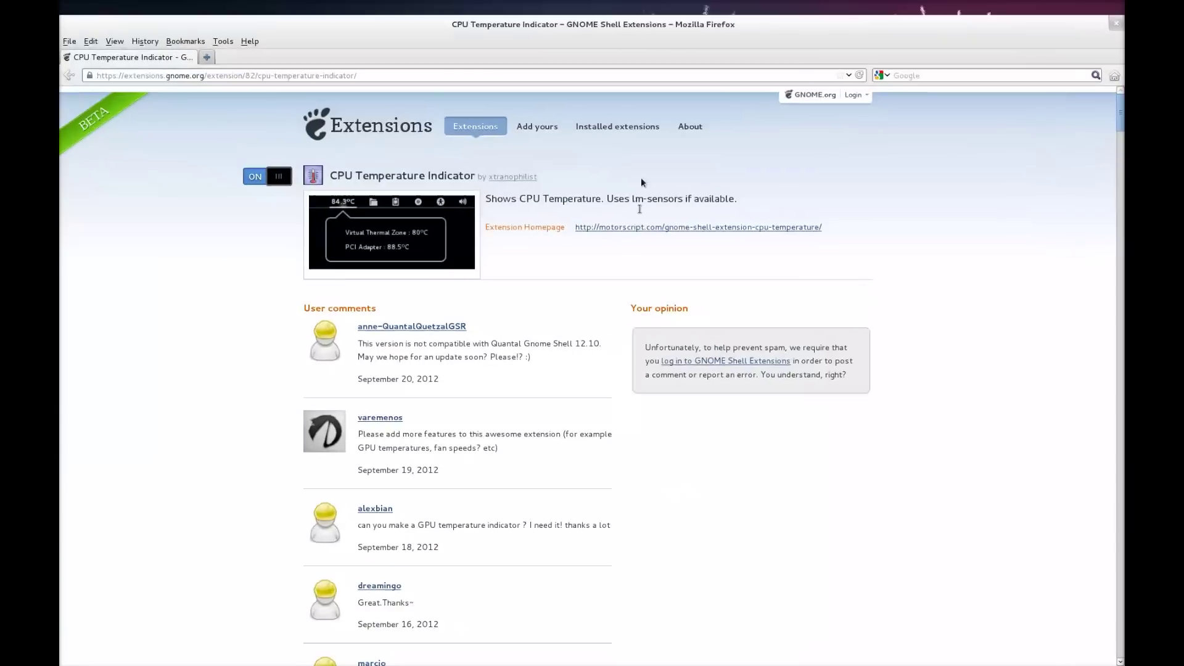
{"action": "left_click", "coordinate": [69, 76]}
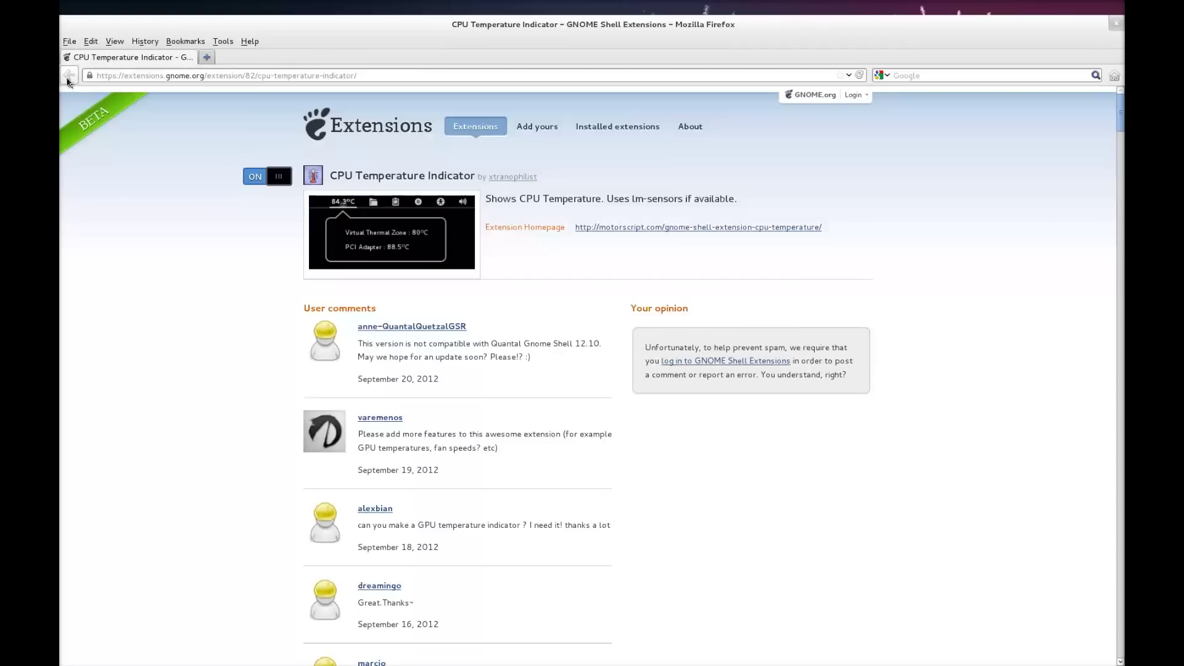
{"action": "scroll", "coordinate": [607, 554], "scroll_direction": "down", "scroll_amount": 2}
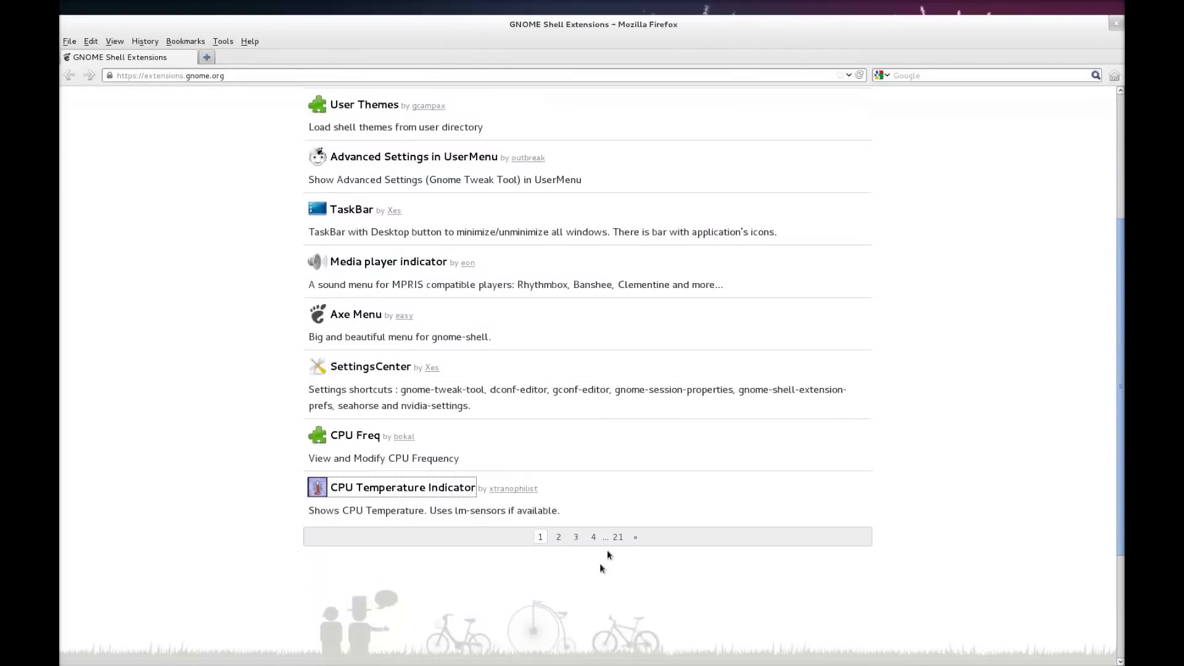
{"action": "left_click", "coordinate": [549, 533]}
Enable Quit Button from page 2, preview its top-bar icon in the overview, then disable it.
{"action": "left_click", "coordinate": [556, 537]}
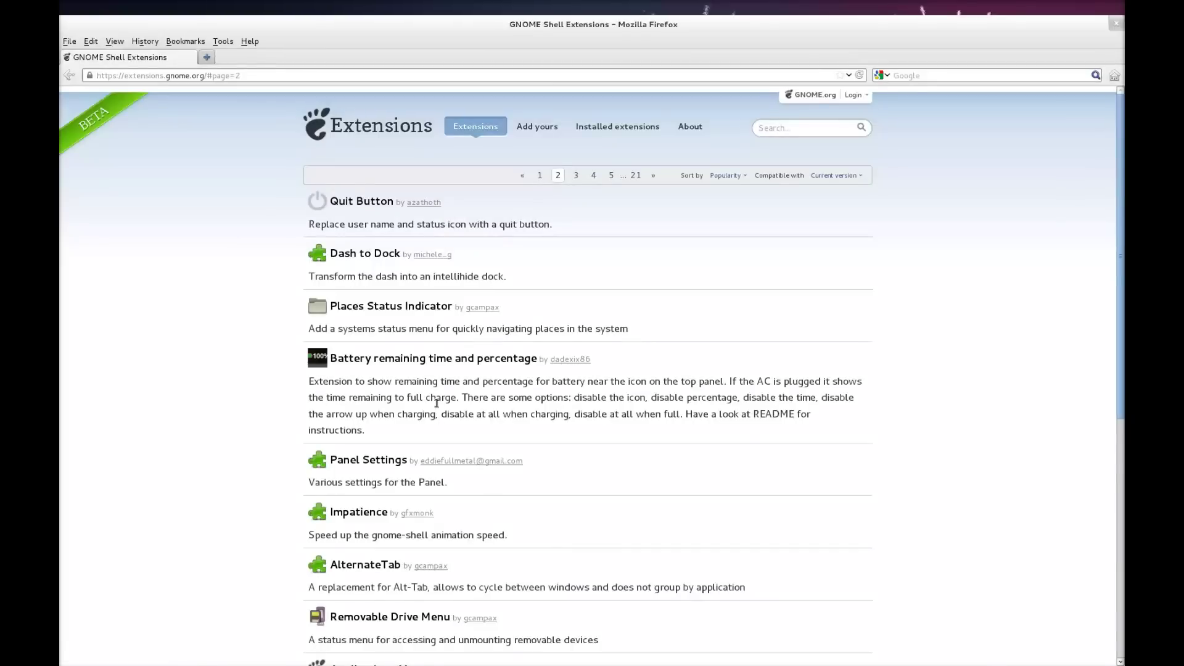
{"action": "left_click", "coordinate": [363, 202]}
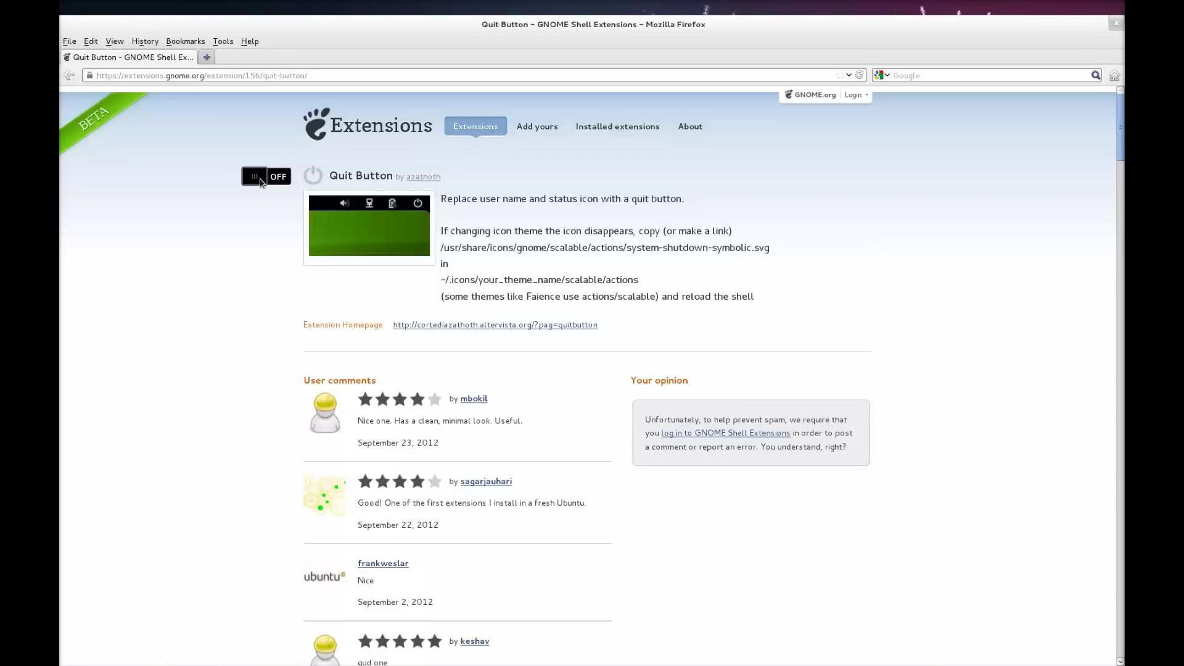
{"action": "left_click", "coordinate": [260, 179]}
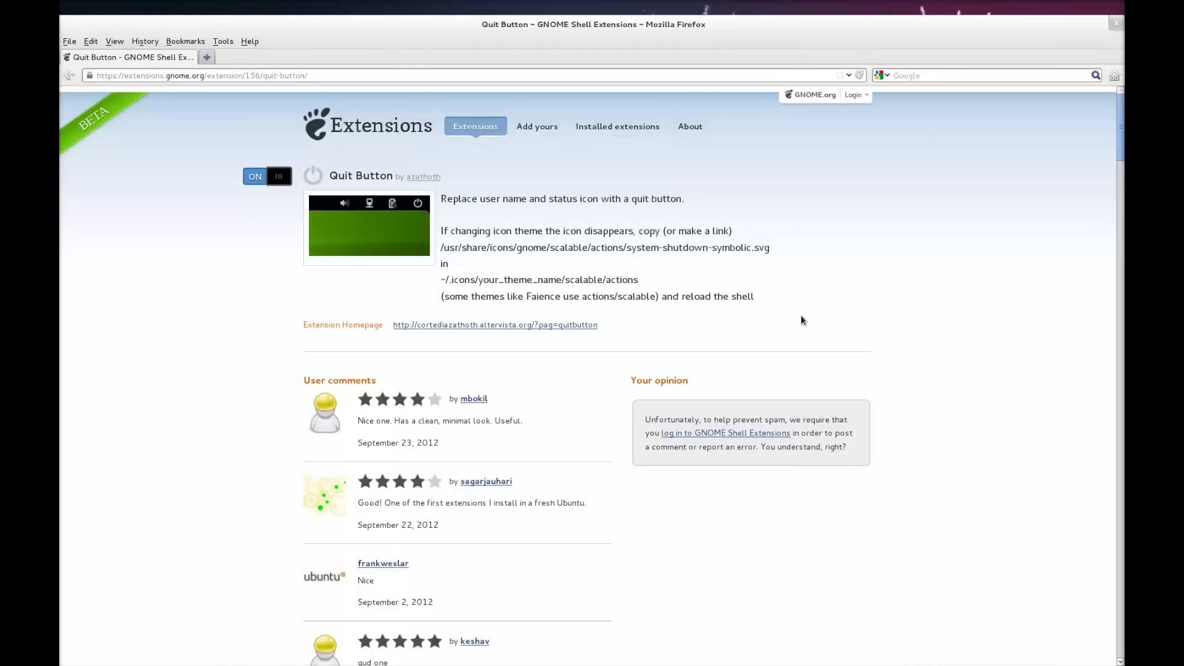
{"action": "key", "text": "super"}
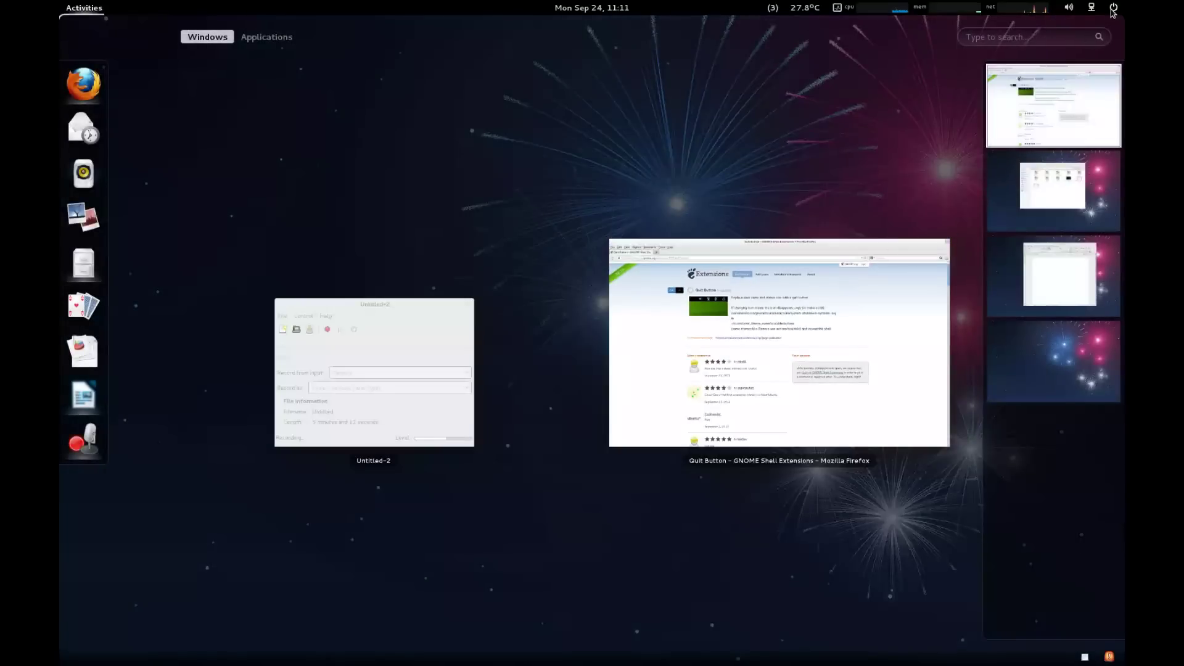
{"action": "key", "text": "super"}
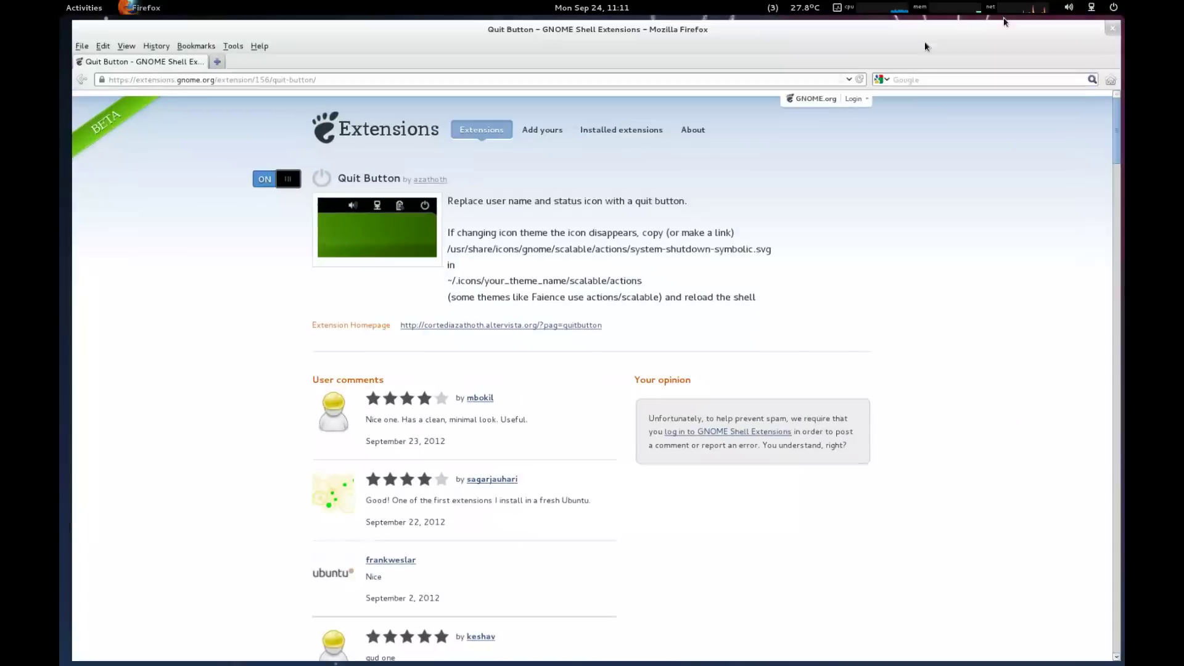
{"action": "left_click", "coordinate": [272, 179]}
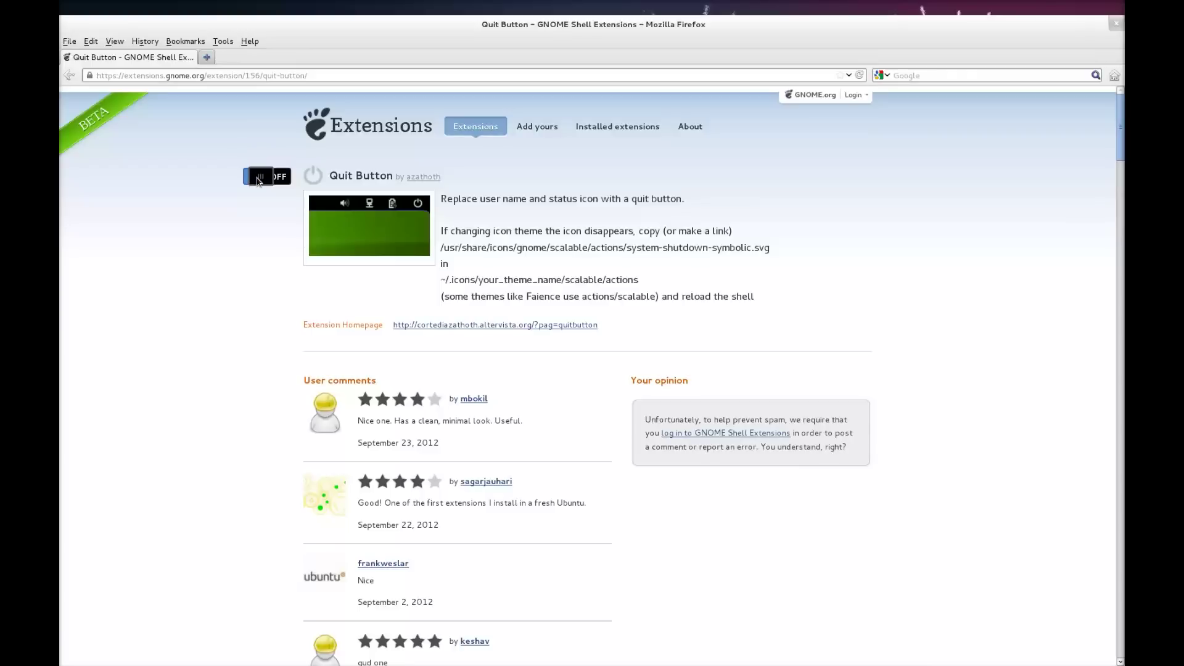
Switch on Removable Drive Menu from page 2, confirm its install, and check it in the overview.
{"action": "key", "text": "alt+Left"}
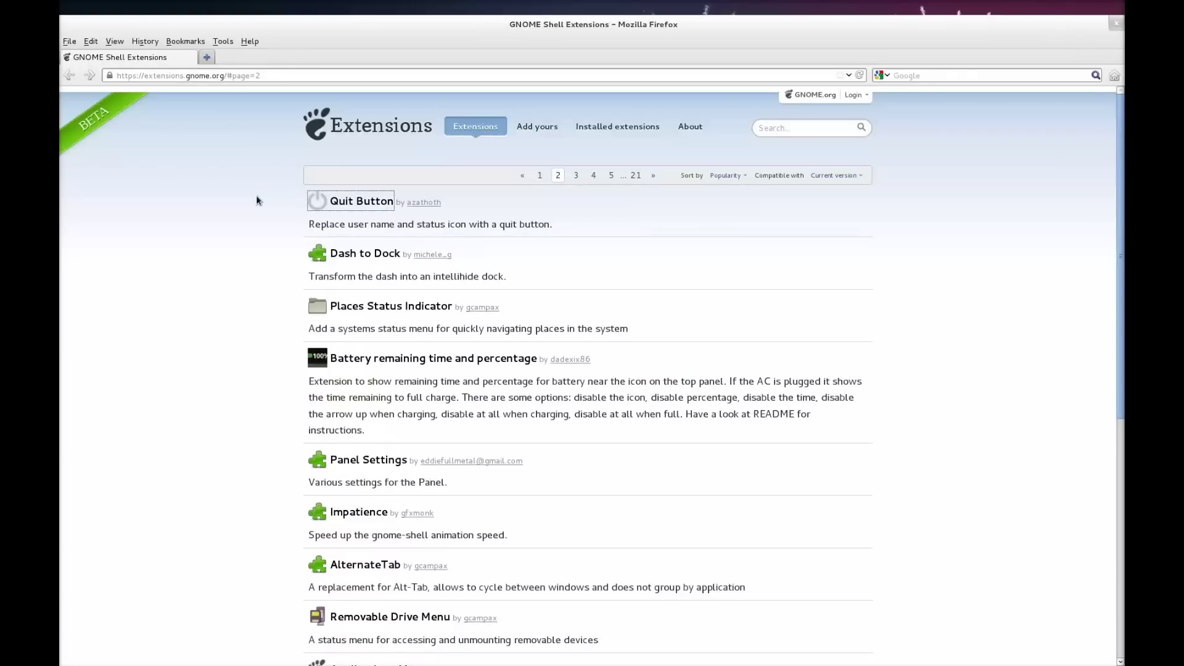
{"action": "scroll", "coordinate": [357, 381], "scroll_direction": "down", "scroll_amount": 1}
{"action": "scroll", "coordinate": [357, 381], "scroll_direction": "down", "scroll_amount": 2}
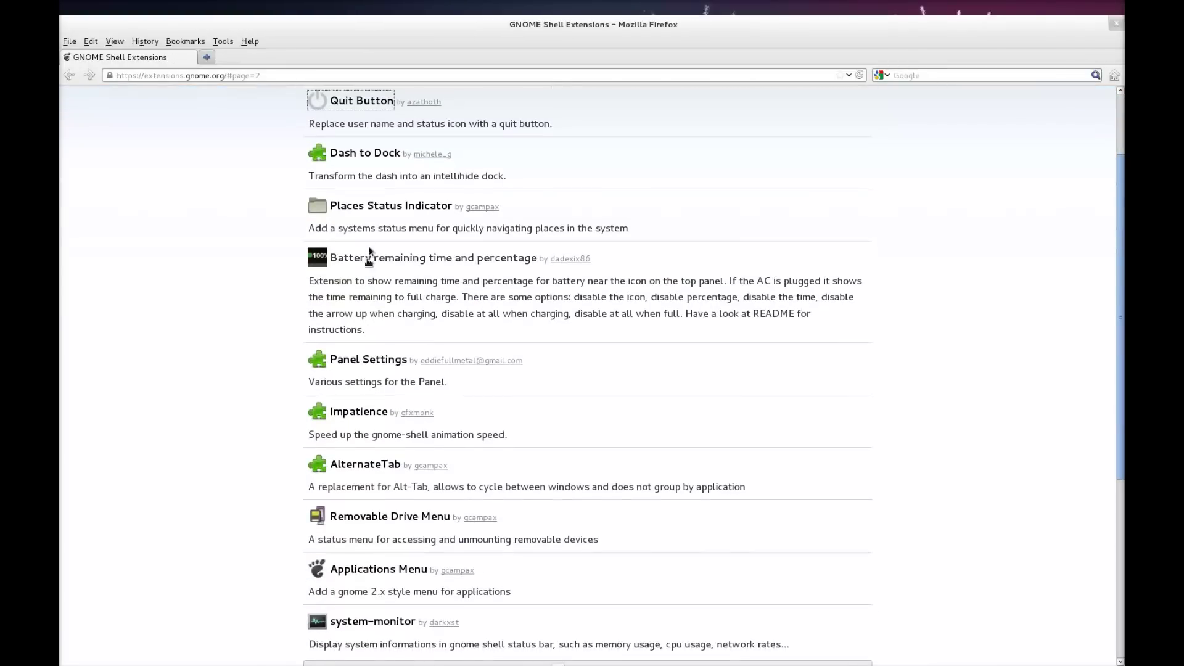
{"action": "scroll", "coordinate": [361, 443], "scroll_direction": "down", "scroll_amount": 1}
{"action": "scroll", "coordinate": [368, 454], "scroll_direction": "down", "scroll_amount": 1}
{"action": "left_click", "coordinate": [368, 455]}
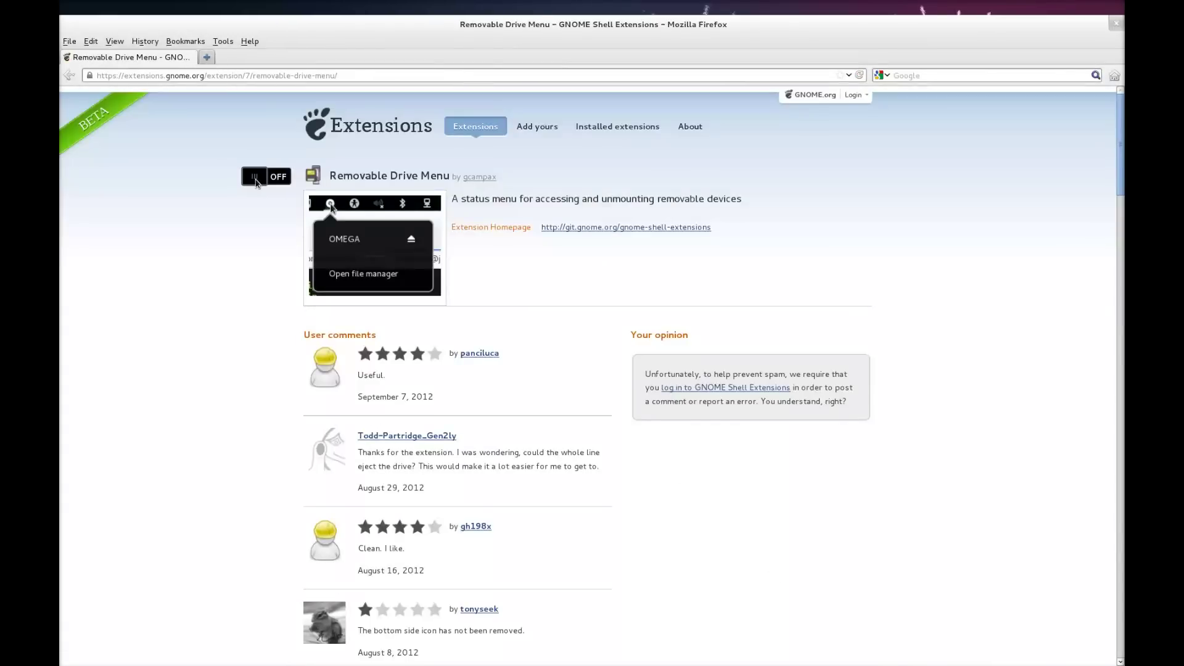
{"action": "left_click", "coordinate": [256, 184]}
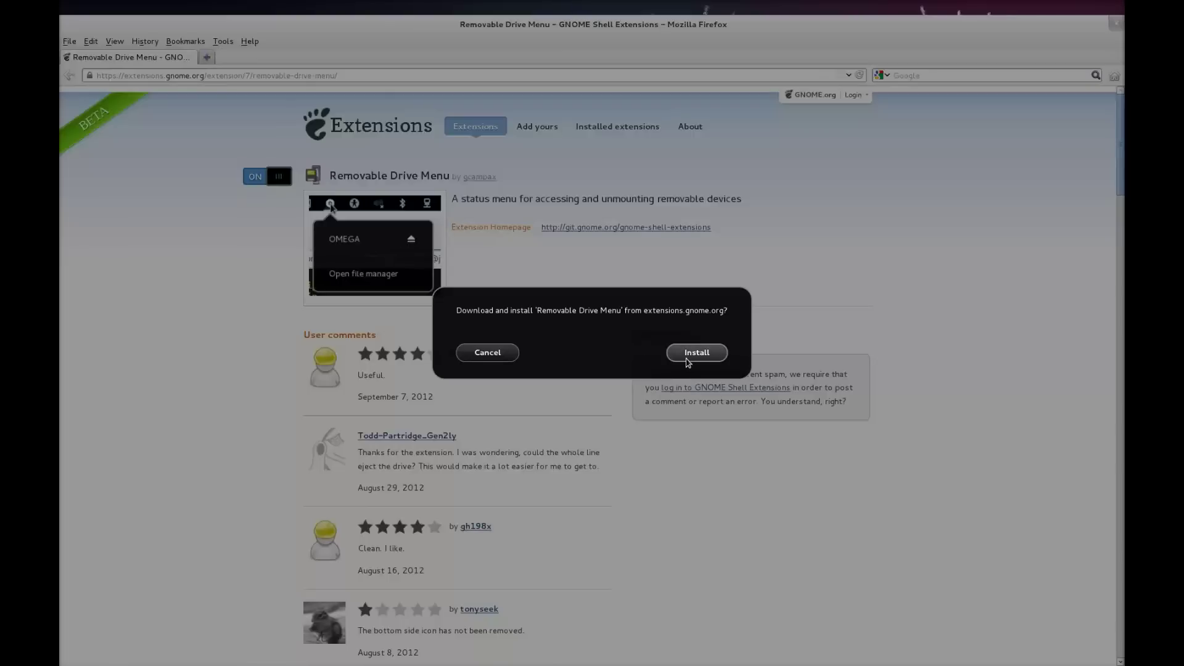
{"action": "left_click", "coordinate": [675, 358]}
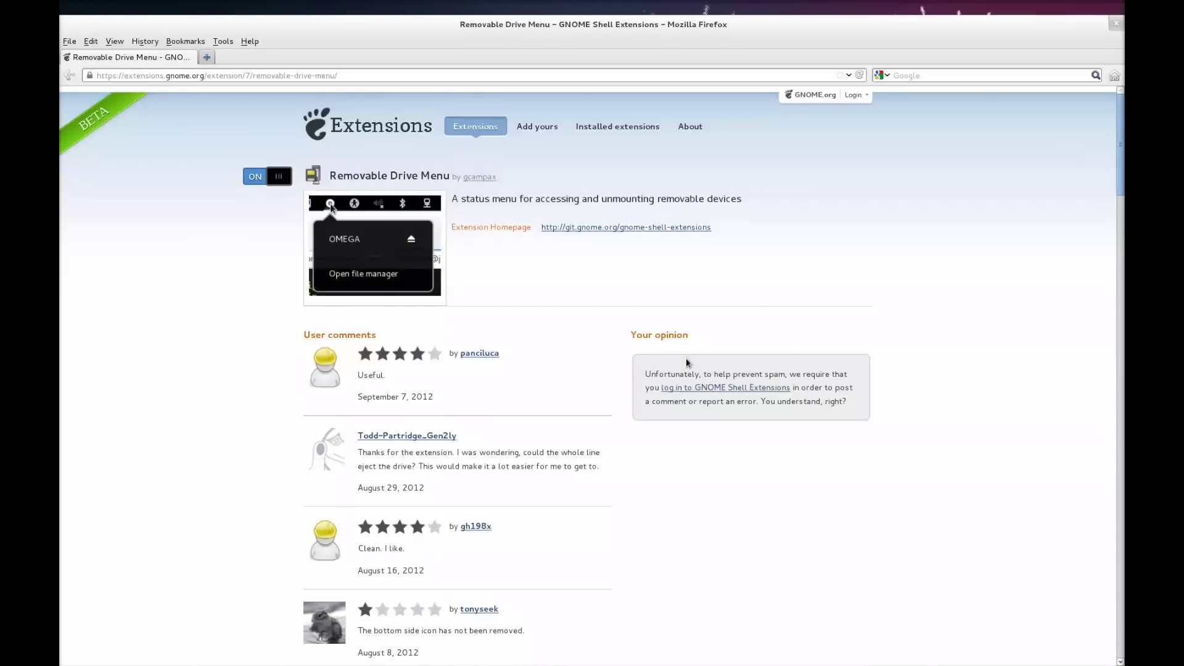
{"action": "key", "text": "super"}
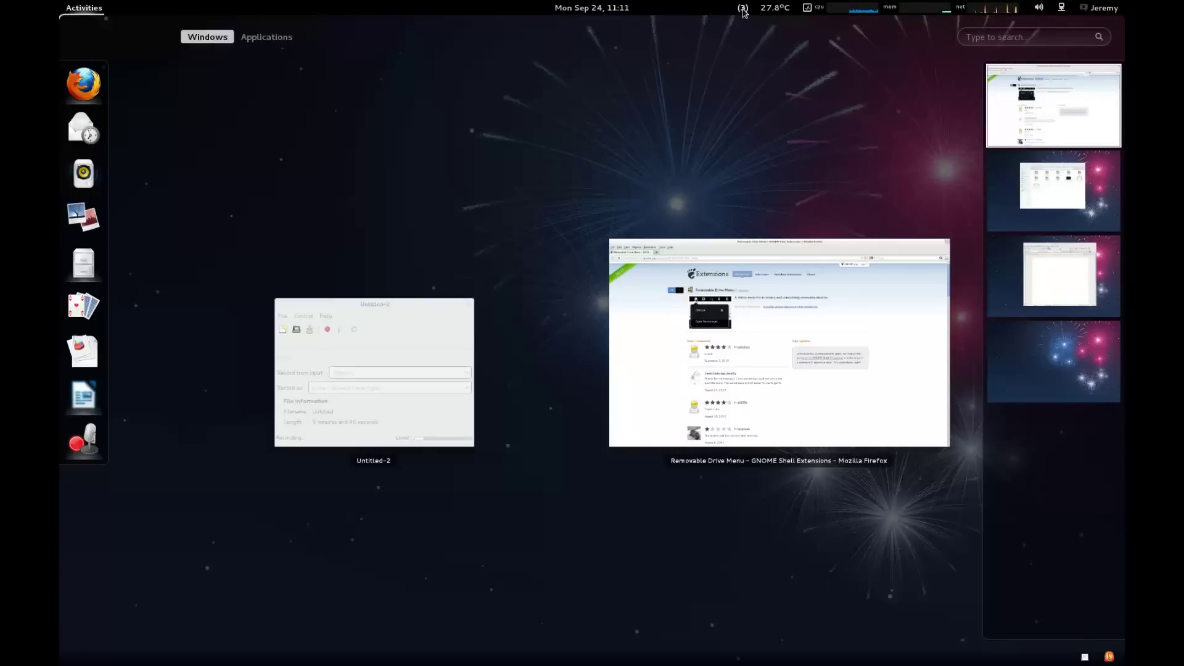
{"action": "left_click", "coordinate": [678, 259]}
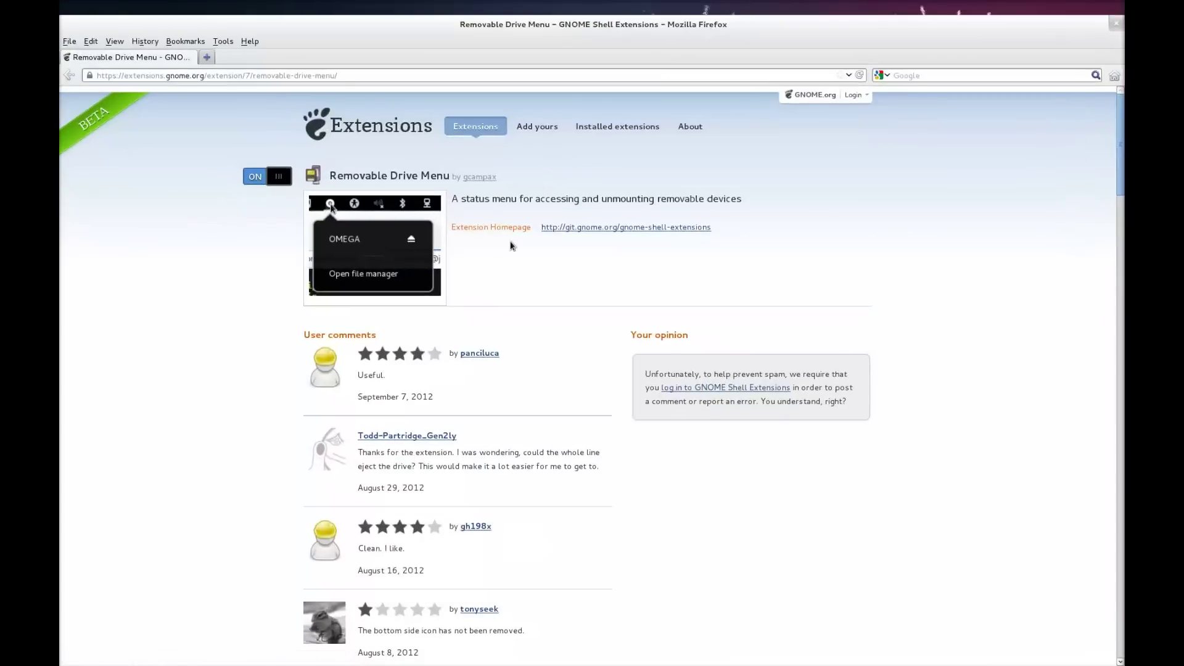
Launch Advanced Settings via a 'gnome-twe' search and show its Shell Extensions list.
{"action": "key", "text": "super"}
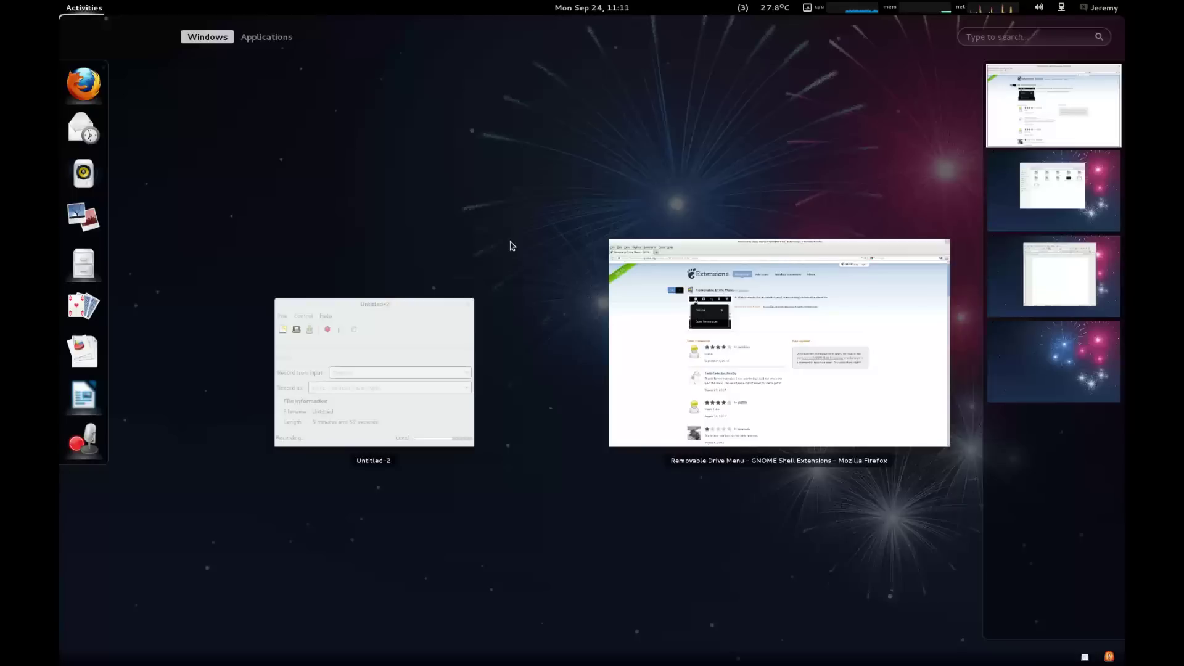
{"action": "type", "text": "gnome"}
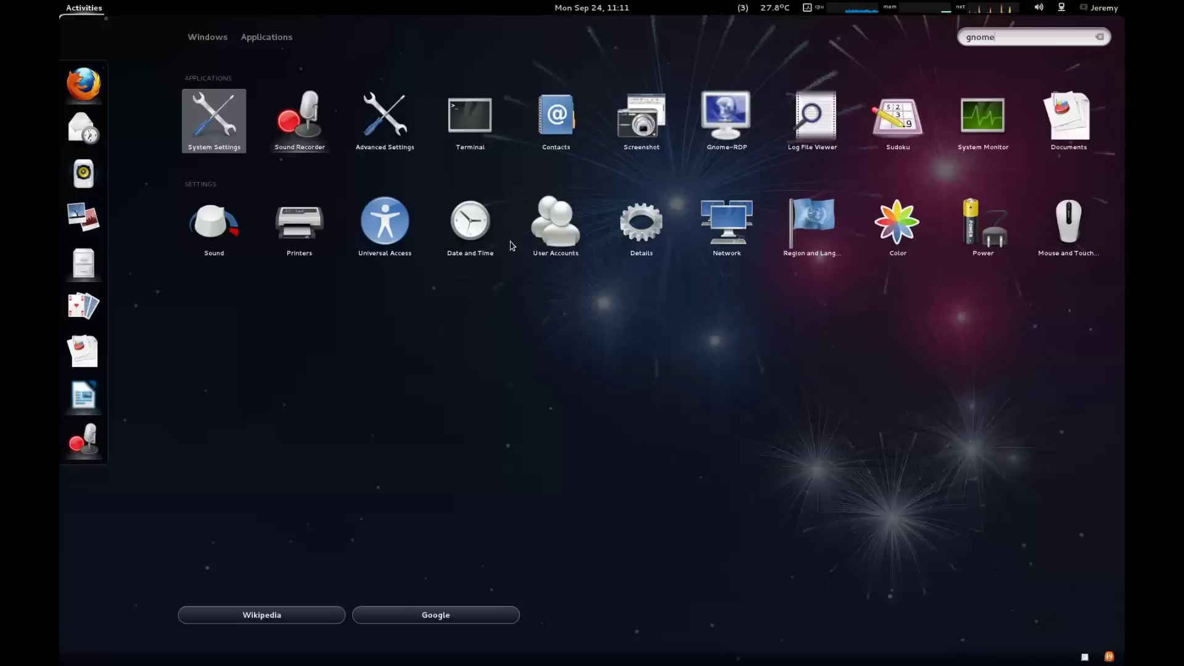
{"action": "type", "text": "-twe"}
{"action": "key", "text": "Return"}
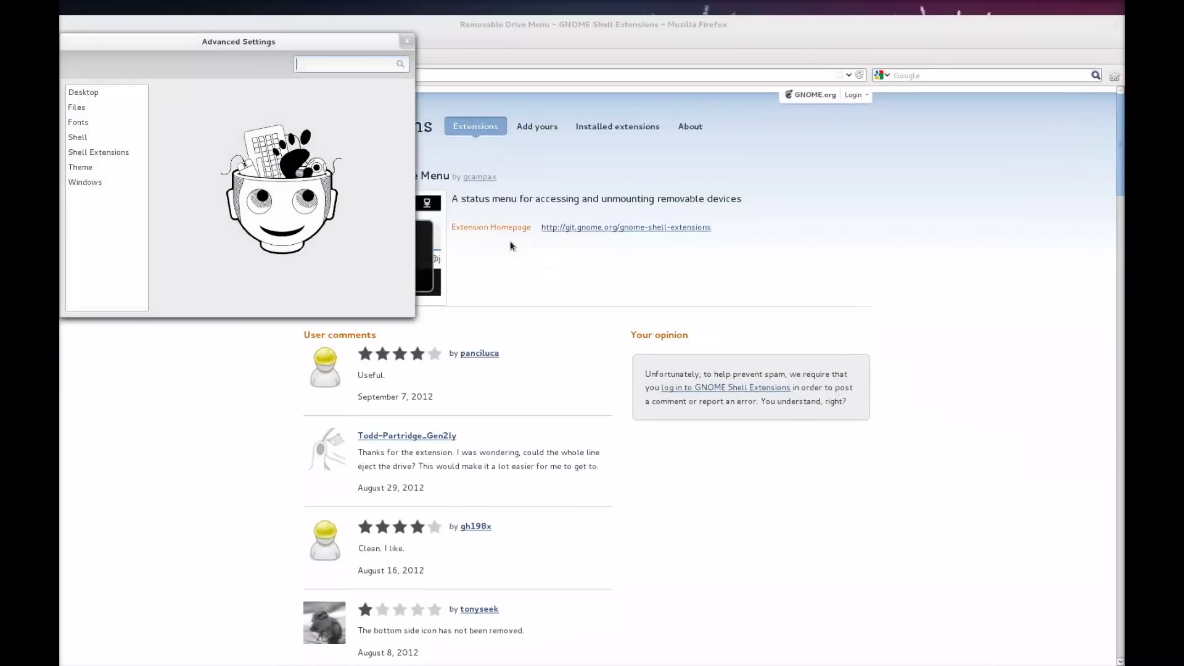
{"action": "left_click_drag", "start_coordinate": [251, 49], "coordinate": [586, 83]}
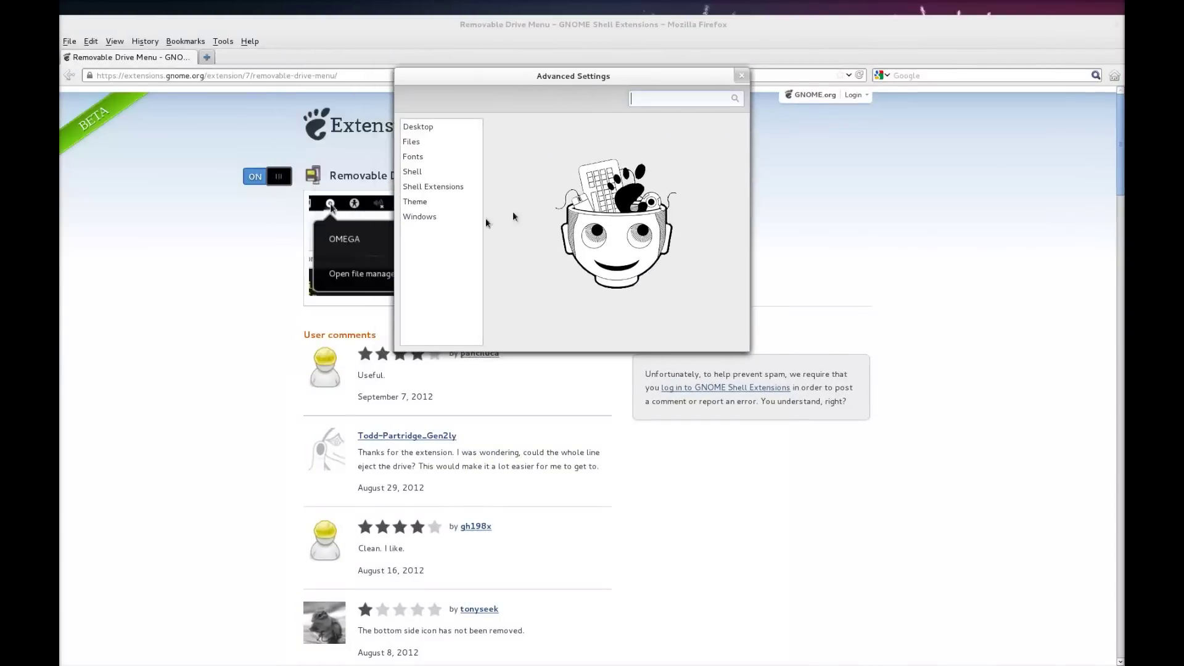
{"action": "left_click", "coordinate": [437, 187]}
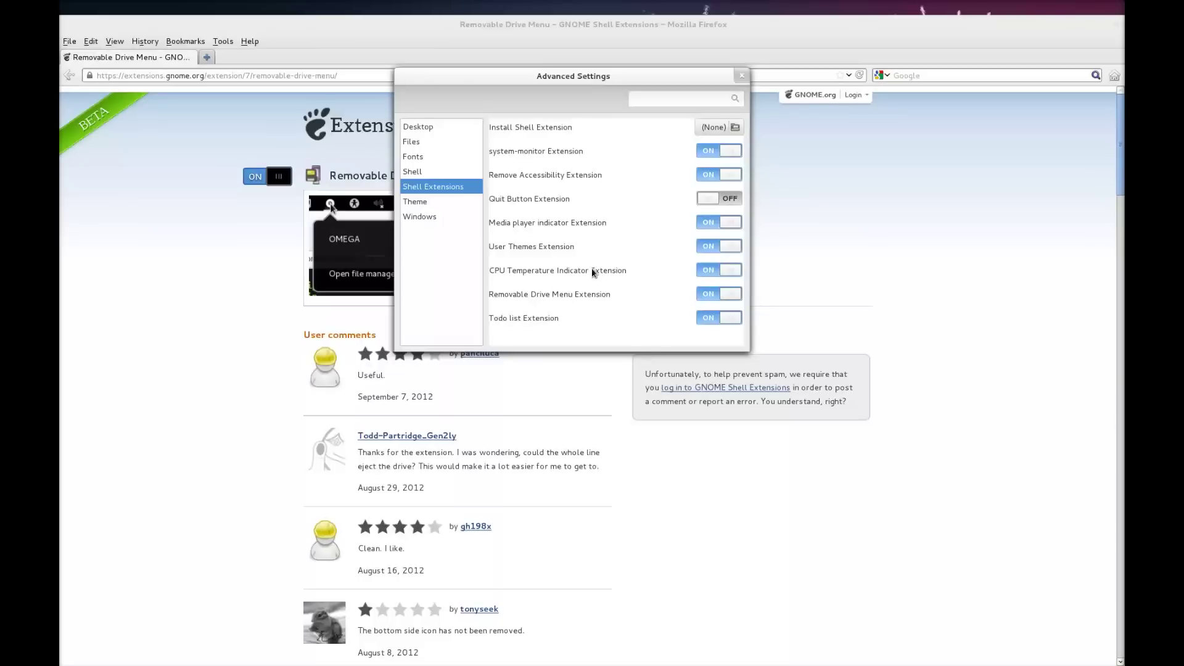
Toggle CPU Temperature Indicator and system-monitor off and back on, checking the top bar, then close.
{"action": "left_click", "coordinate": [707, 275]}
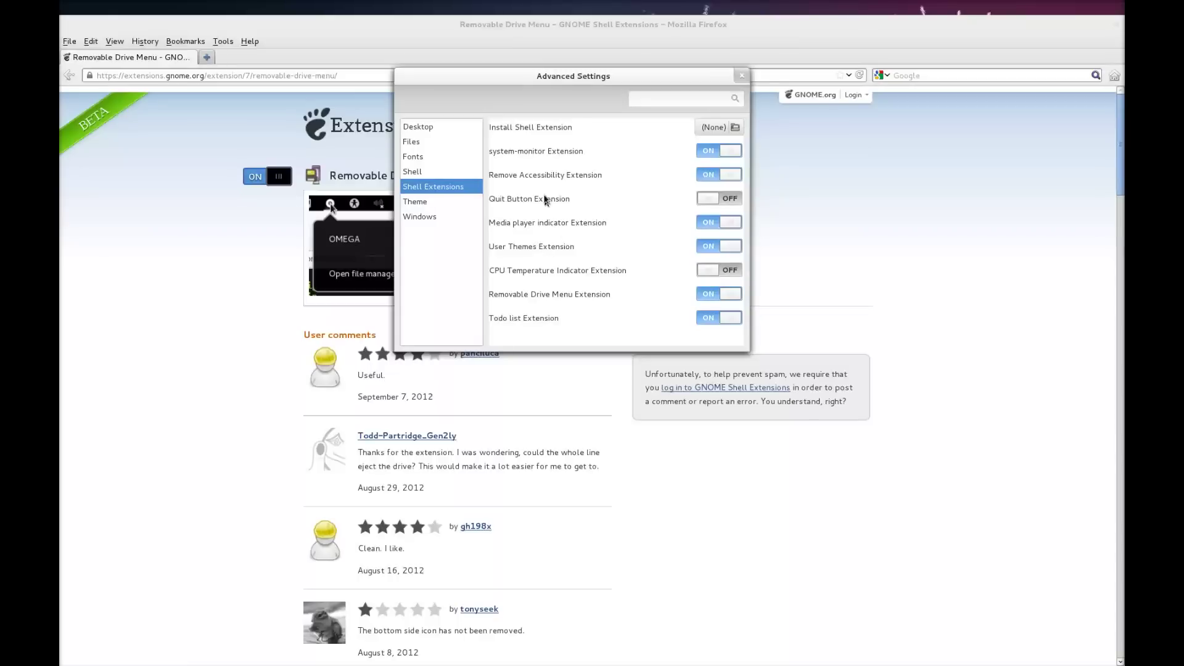
{"action": "left_click", "coordinate": [706, 161]}
{"action": "key", "text": "super"}
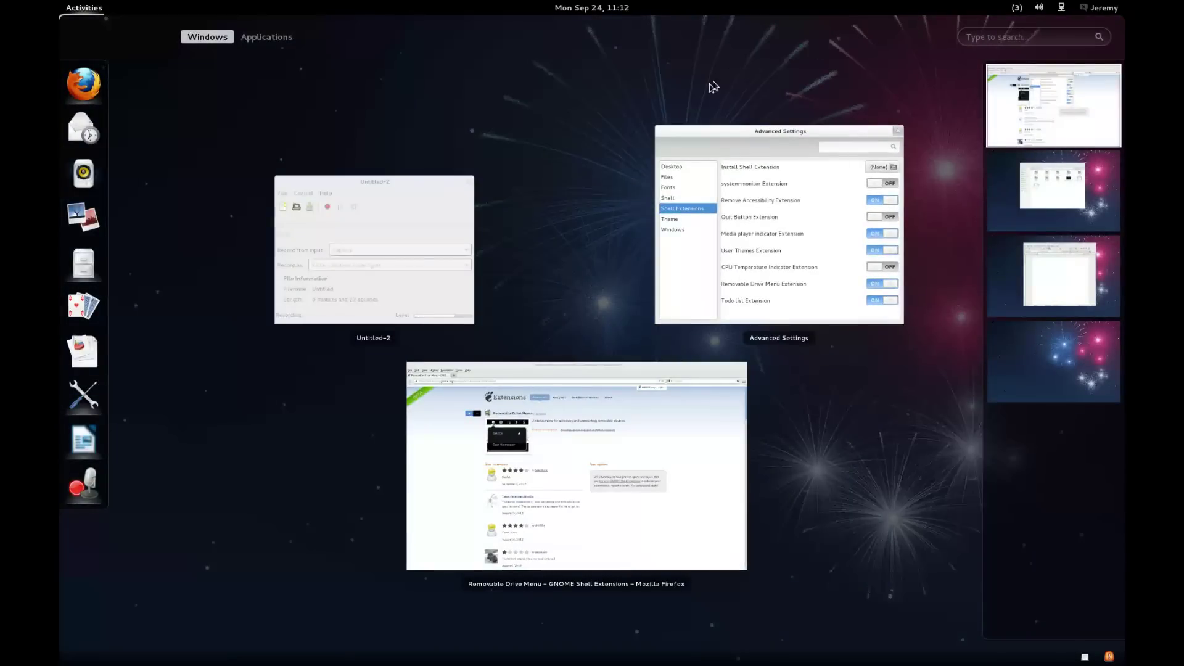
{"action": "key", "text": "super"}
{"action": "left_click", "coordinate": [706, 153]}
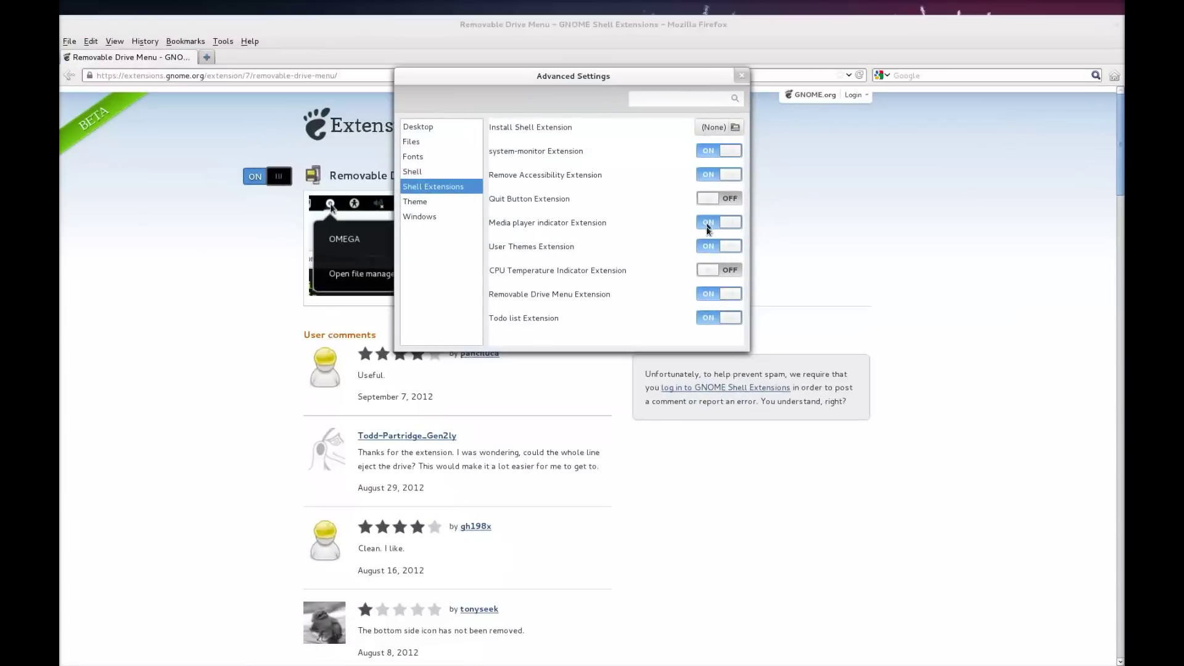
{"action": "left_click", "coordinate": [706, 271]}
{"action": "key", "text": "super"}
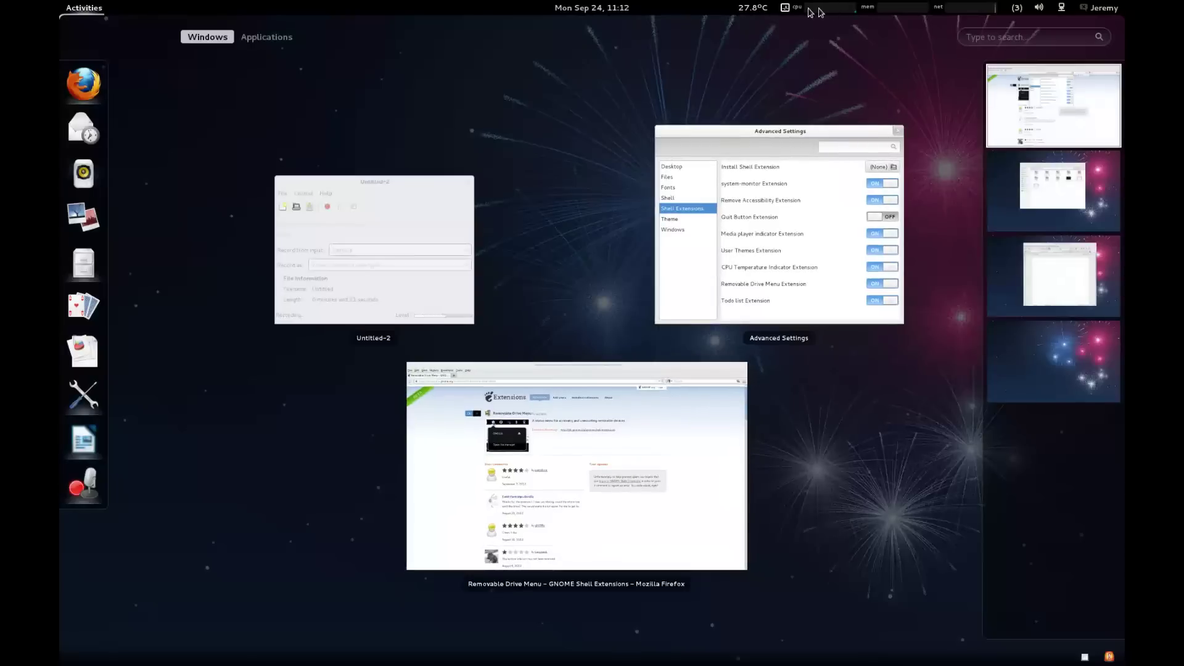
{"action": "left_click", "coordinate": [740, 151]}
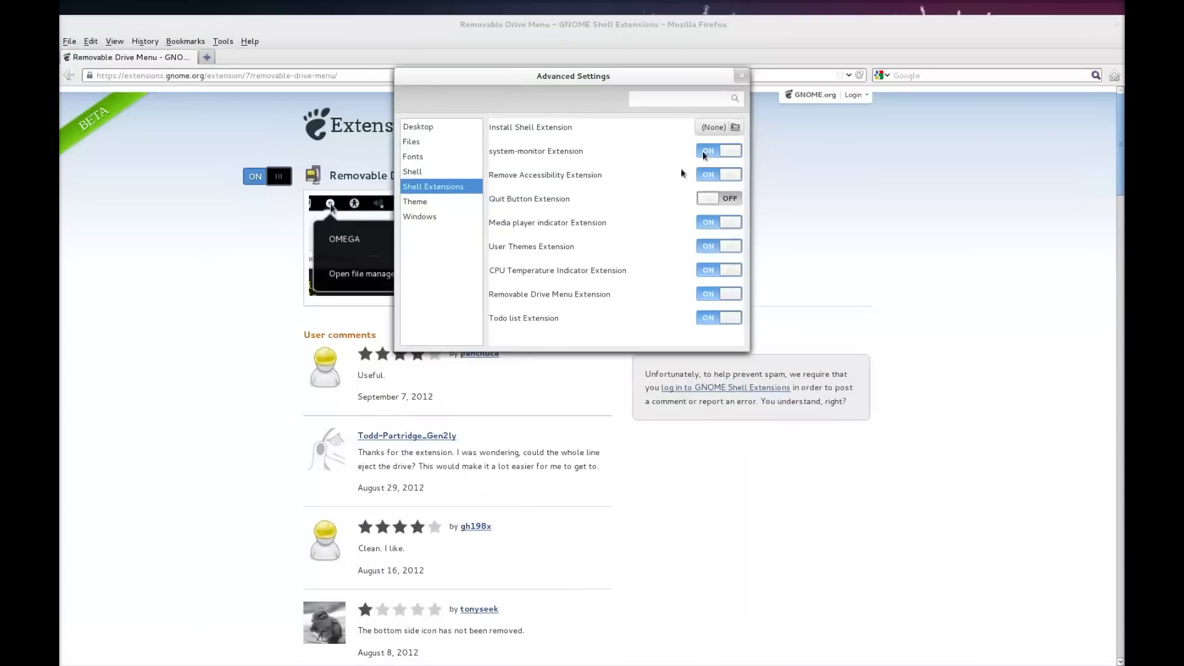
{"action": "left_click", "coordinate": [741, 76]}
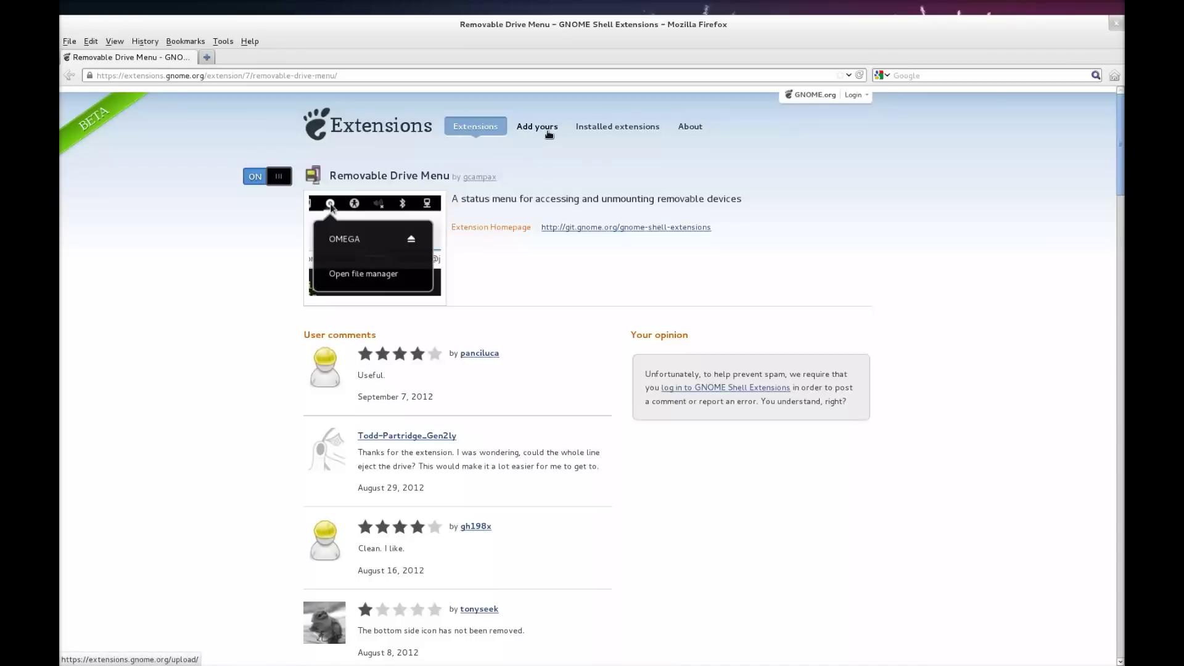
Review the installed extensions list on extensions.gnome.org, then close Firefox.
{"action": "left_click", "coordinate": [598, 129]}
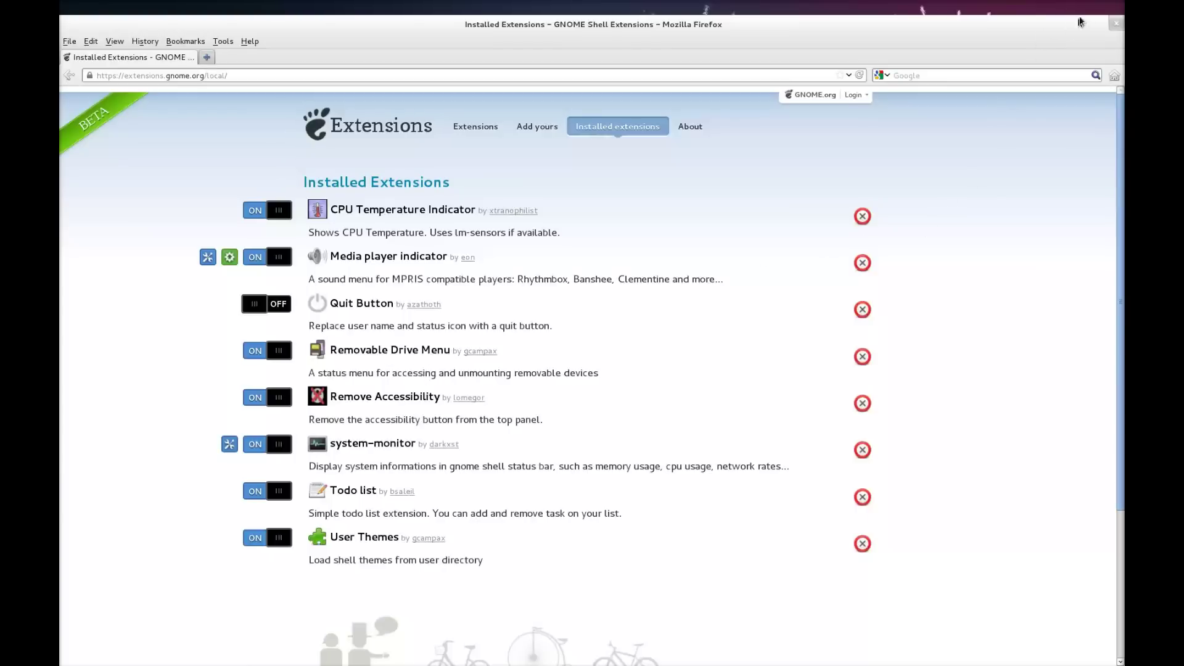
{"action": "left_click", "coordinate": [1116, 23]}
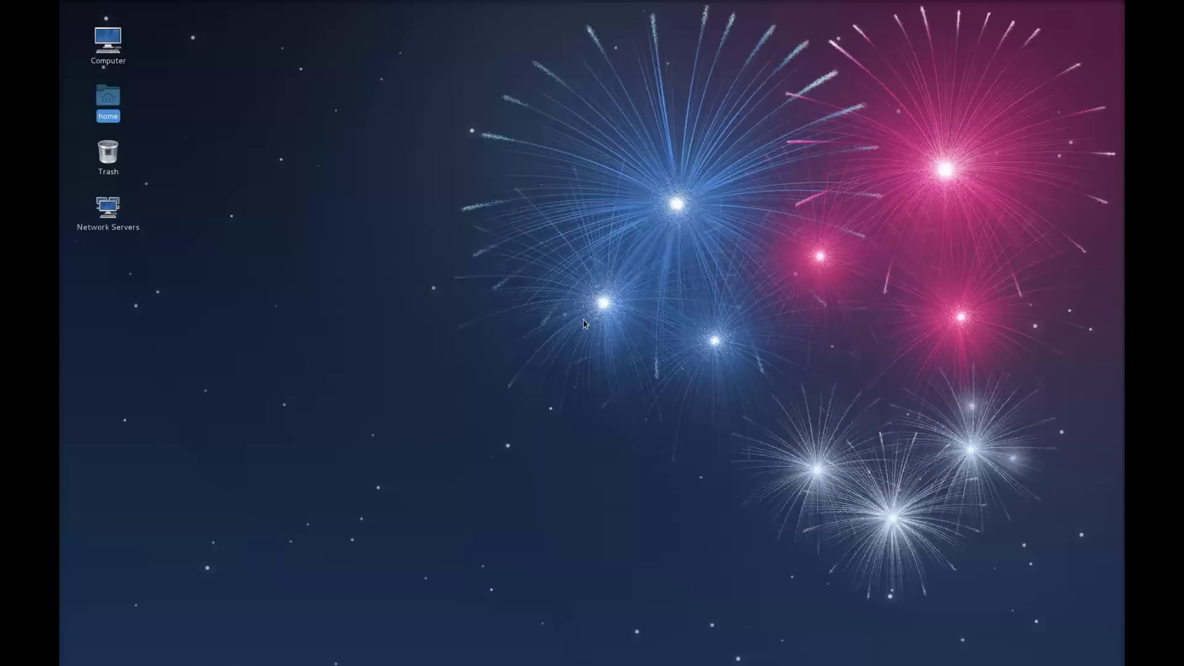
Relaunch Firefox via a 'fire' search and open GNOME-Look.org's shell themes from a new tab.
{"action": "key", "text": "super"}
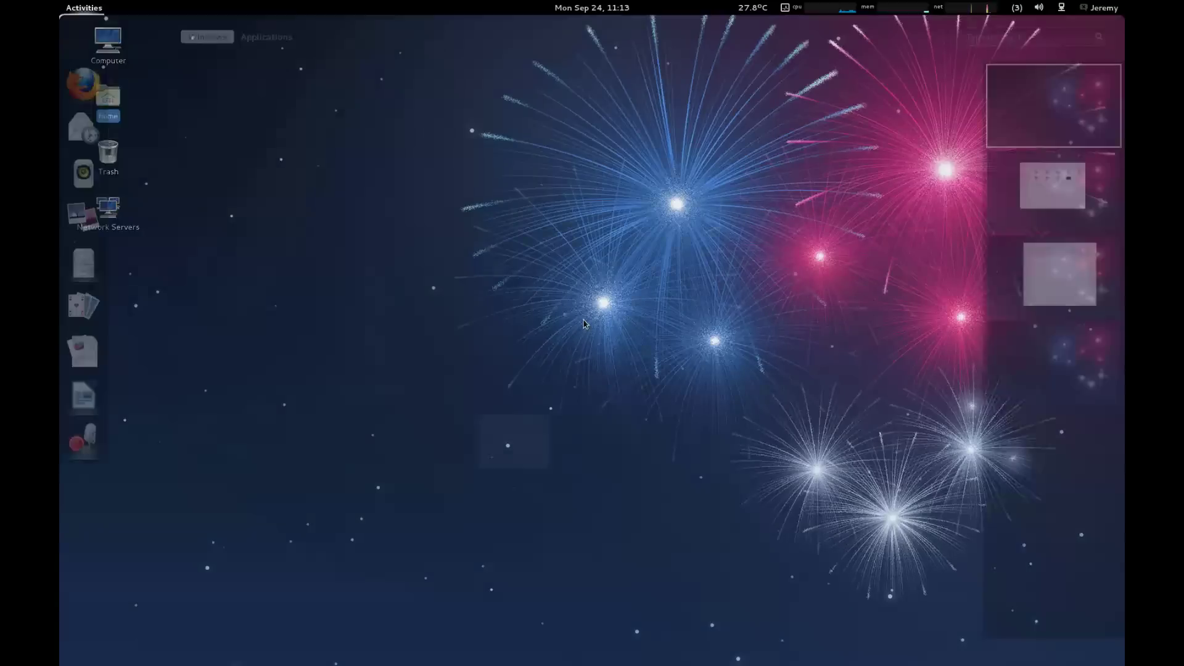
{"action": "type", "text": "fire"}
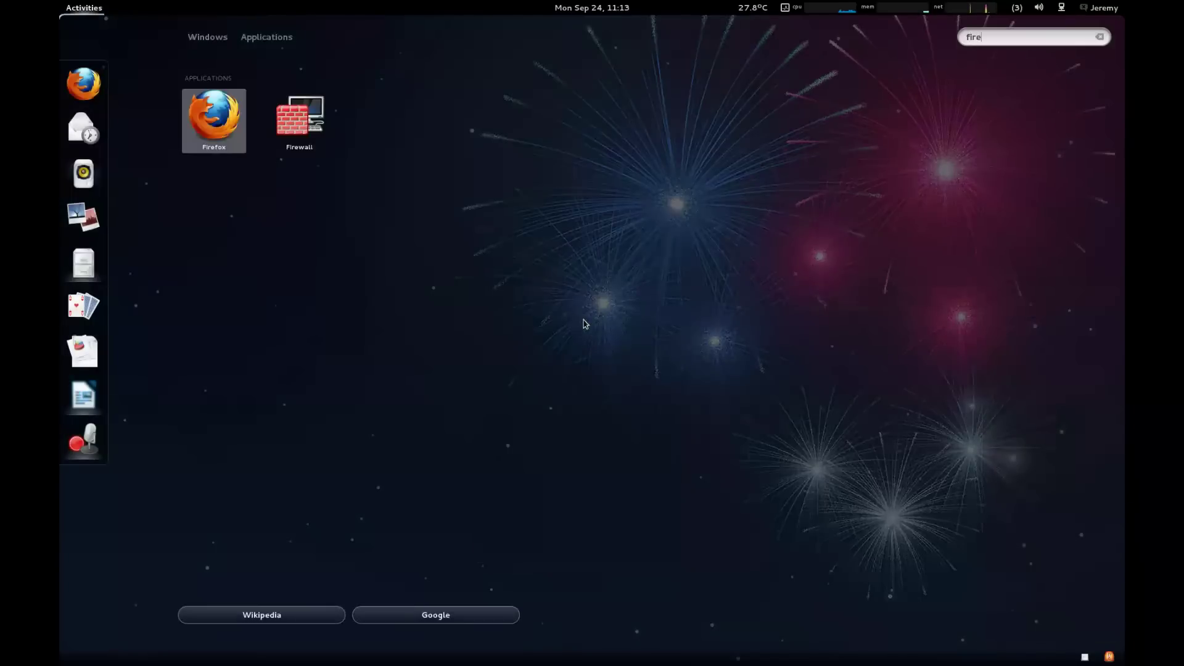
{"action": "key", "text": "Return"}
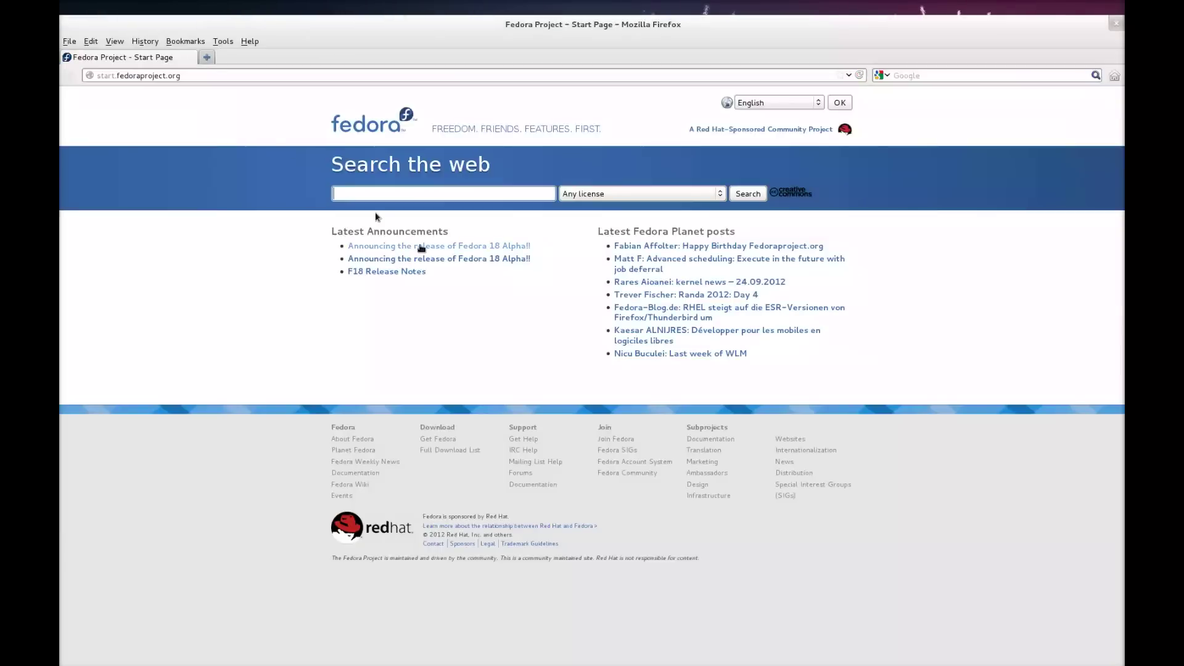
{"action": "left_click", "coordinate": [206, 57]}
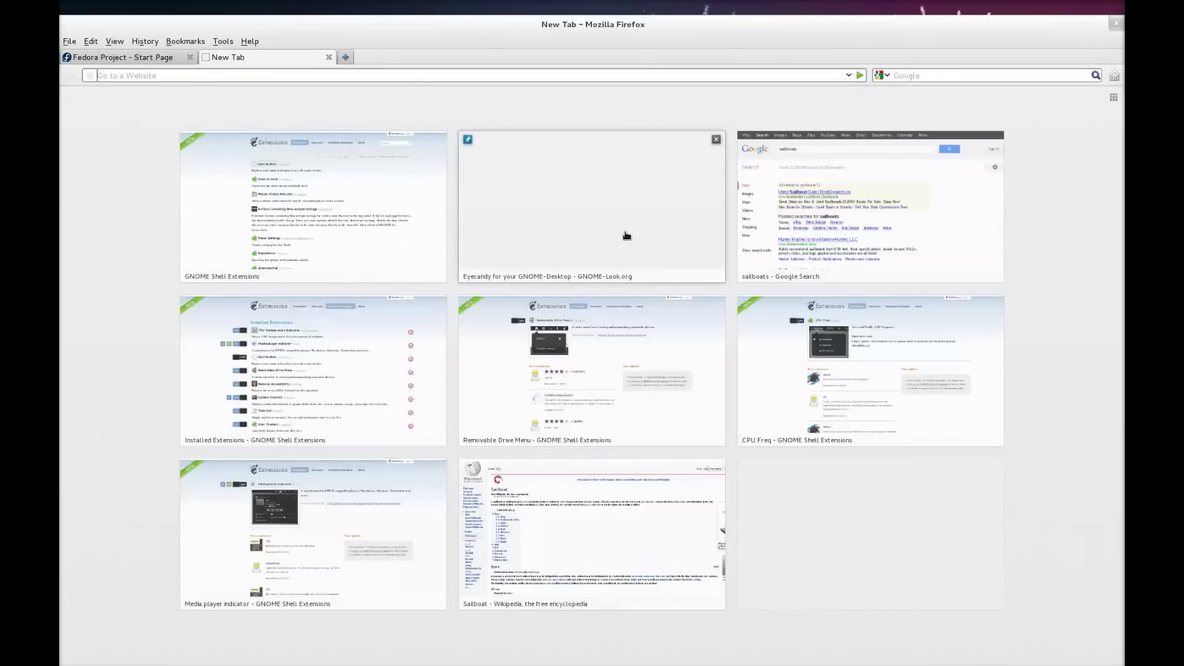
{"action": "mouse_move", "coordinate": [591, 205]}
{"action": "left_click", "coordinate": [622, 240]}
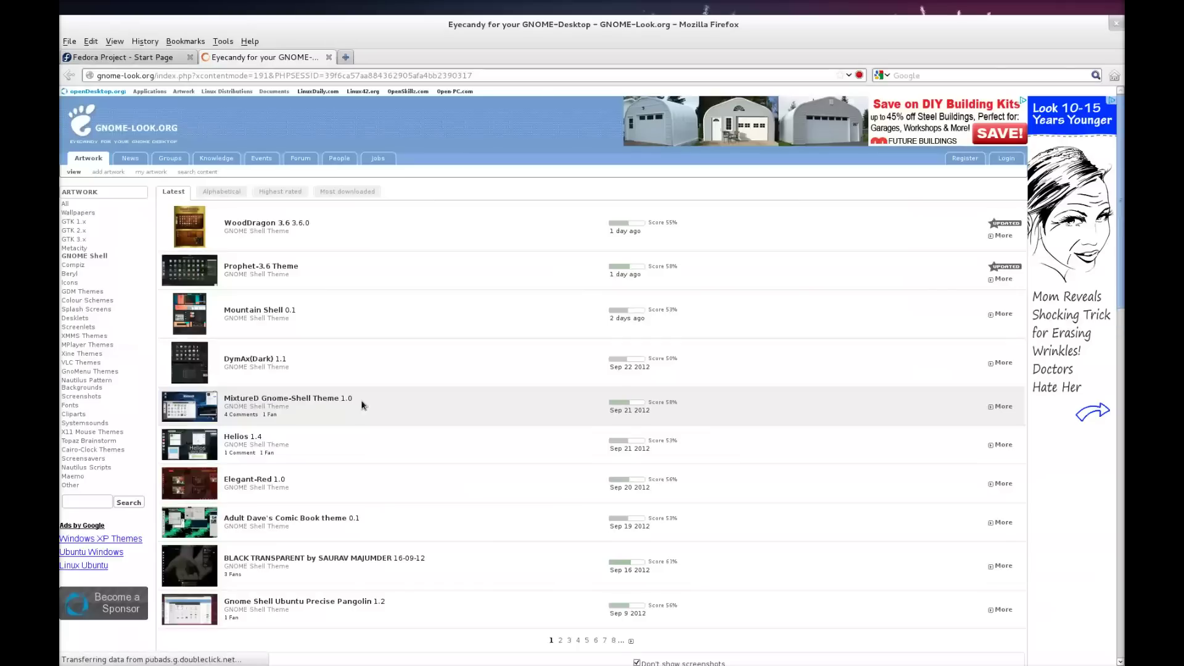
Sort the shell themes by highest rating and look at the Faience theme's page.
{"action": "left_click", "coordinate": [267, 254]}
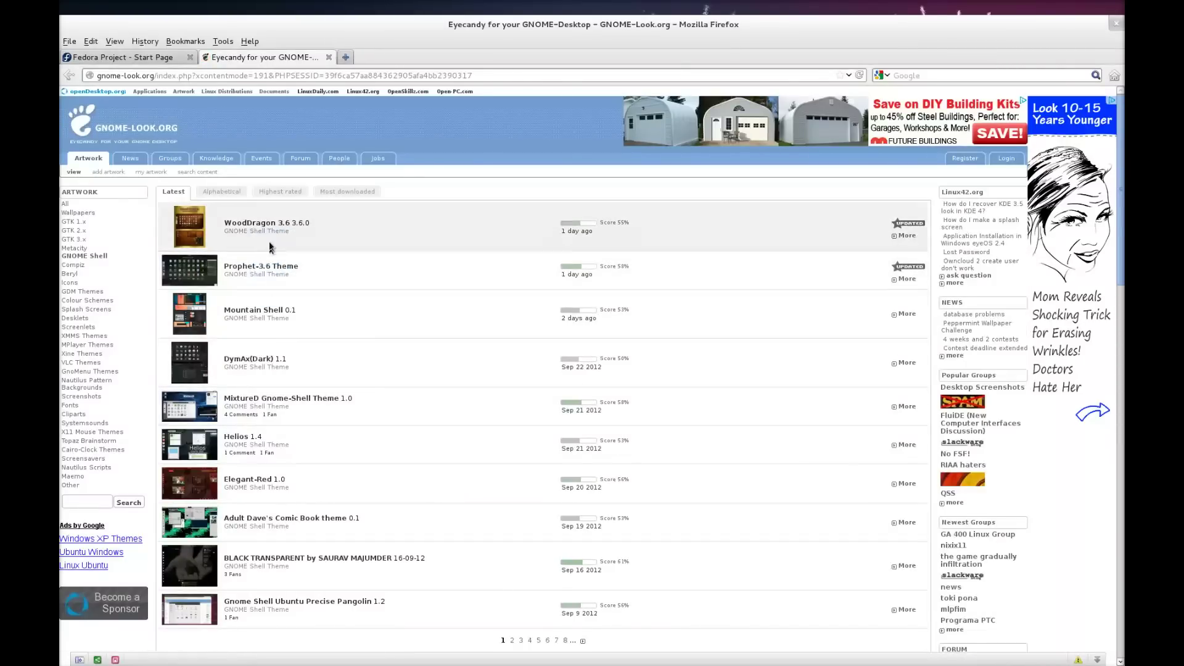
{"action": "left_click", "coordinate": [279, 192]}
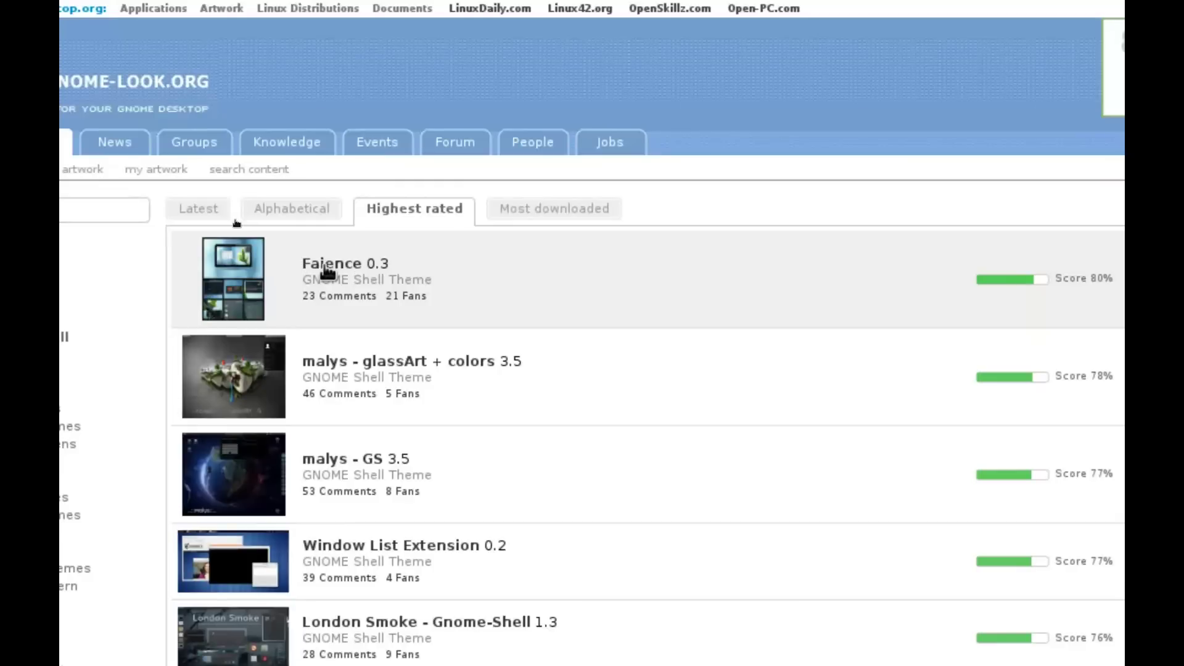
{"action": "left_click", "coordinate": [327, 271]}
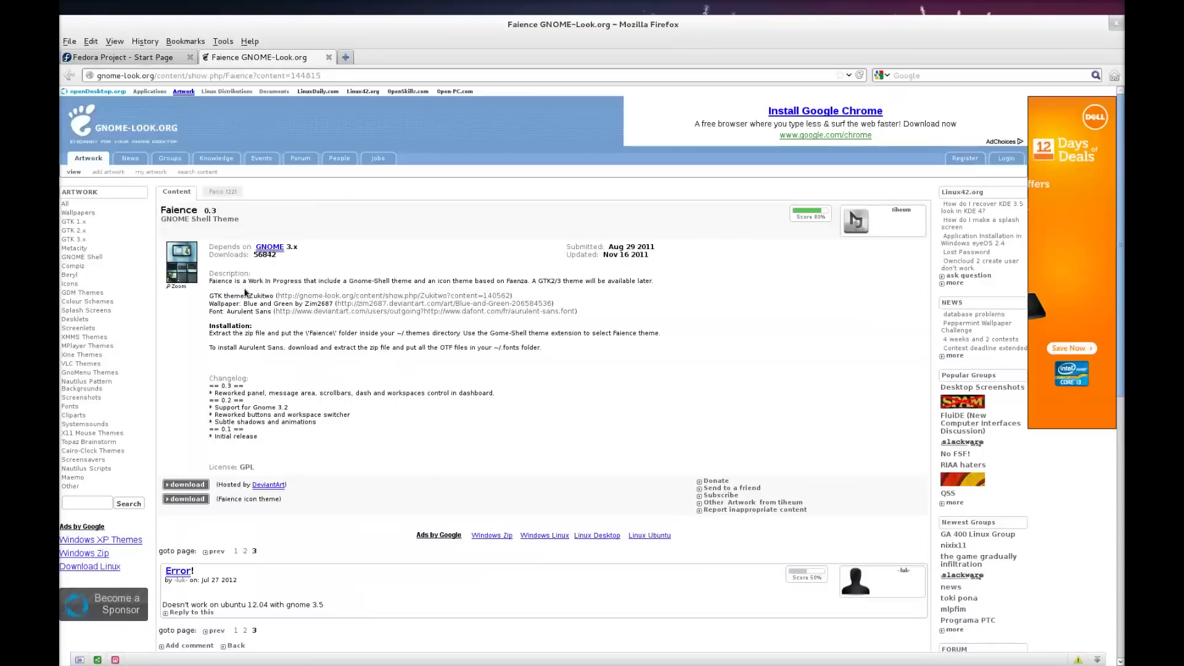
{"action": "key", "text": "alt+Left"}
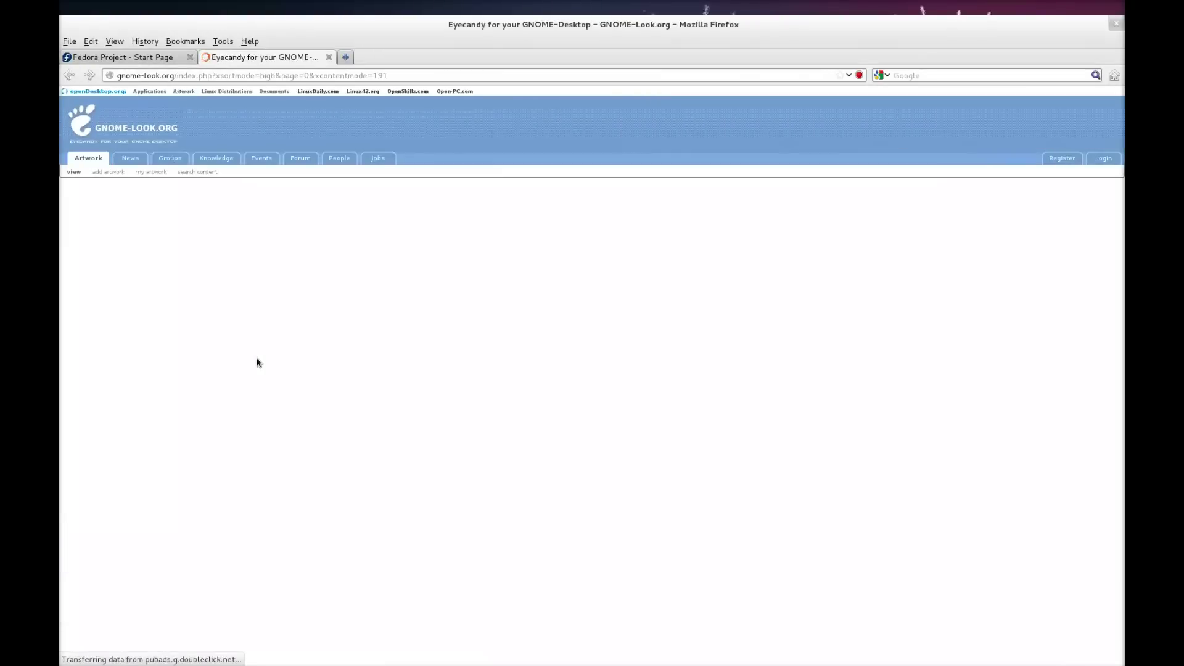
Open the London Smoke - Gnome-Shell page and download its theme archive.
{"action": "scroll", "coordinate": [278, 395], "scroll_direction": "down", "scroll_amount": 2}
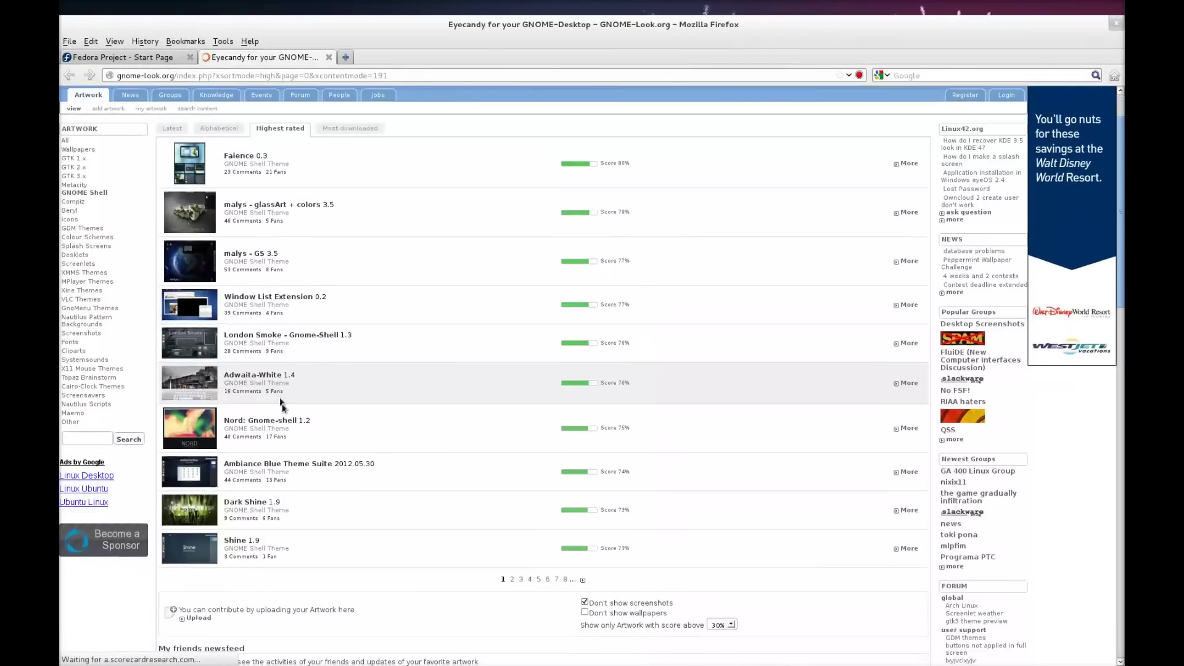
{"action": "scroll", "coordinate": [252, 333], "scroll_direction": "down", "scroll_amount": 1}
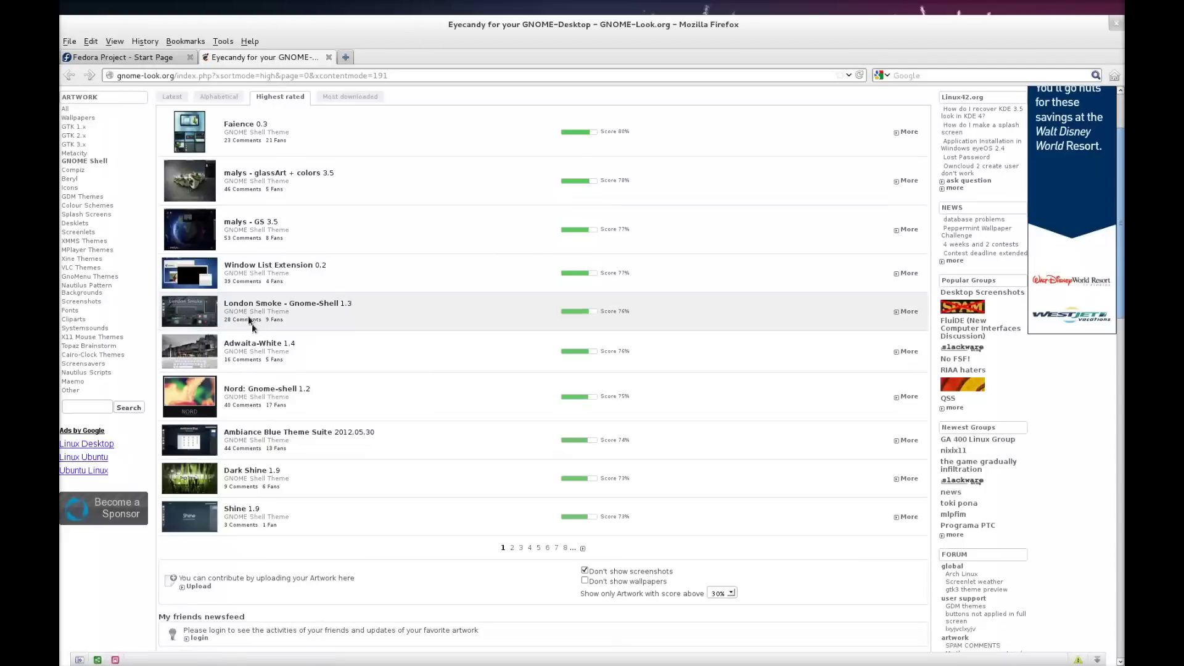
{"action": "left_click", "coordinate": [247, 303]}
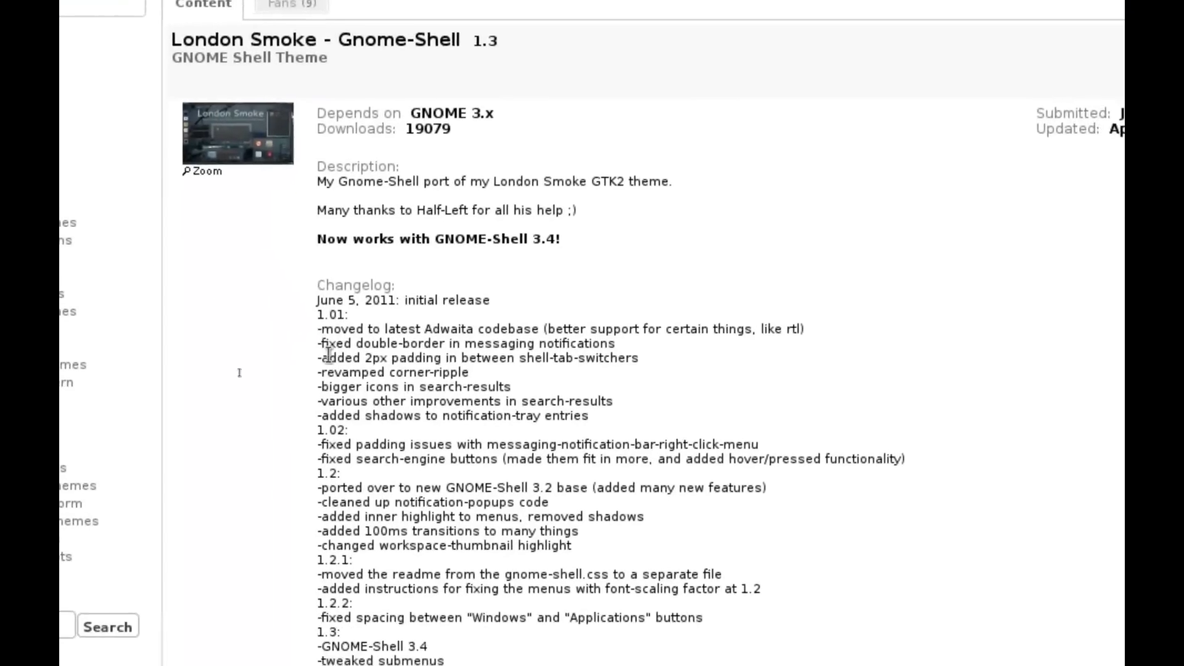
{"action": "scroll", "coordinate": [329, 355], "scroll_direction": "down", "scroll_amount": 5}
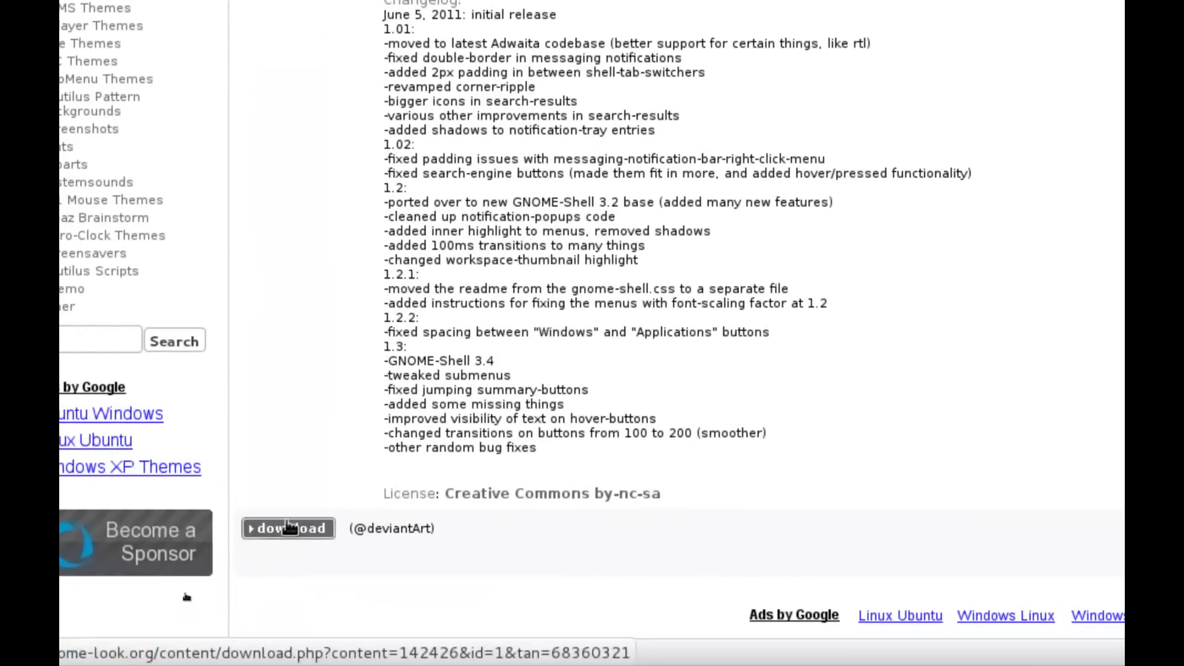
{"action": "left_click", "coordinate": [288, 526]}
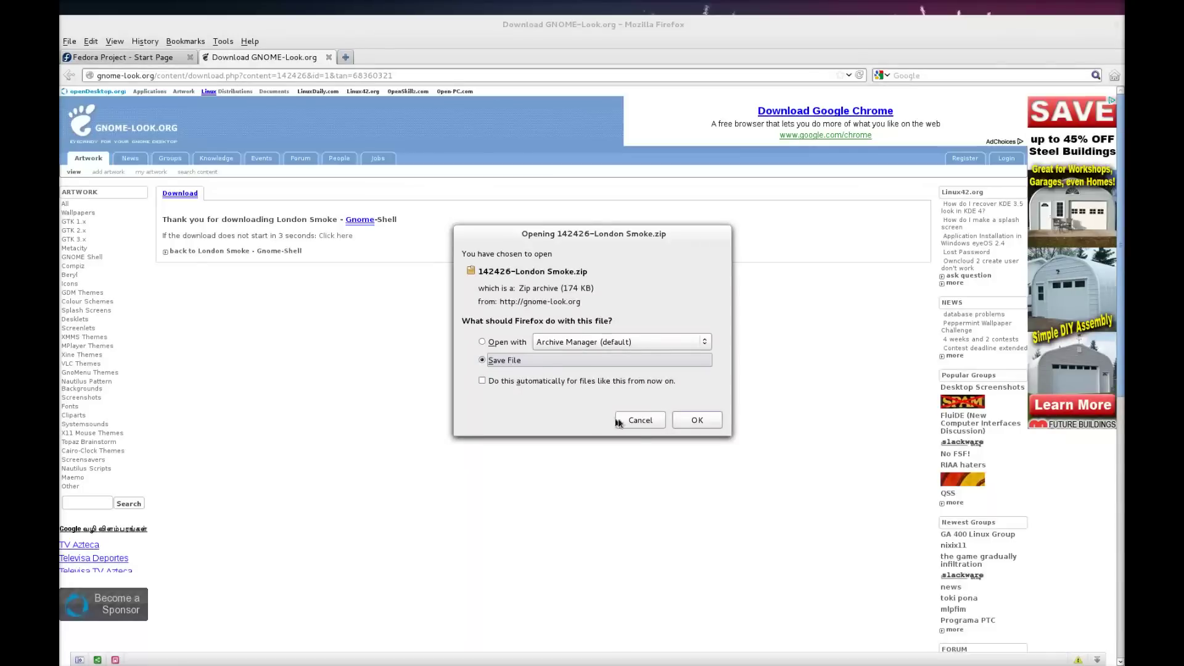
{"action": "left_click", "coordinate": [635, 422]}
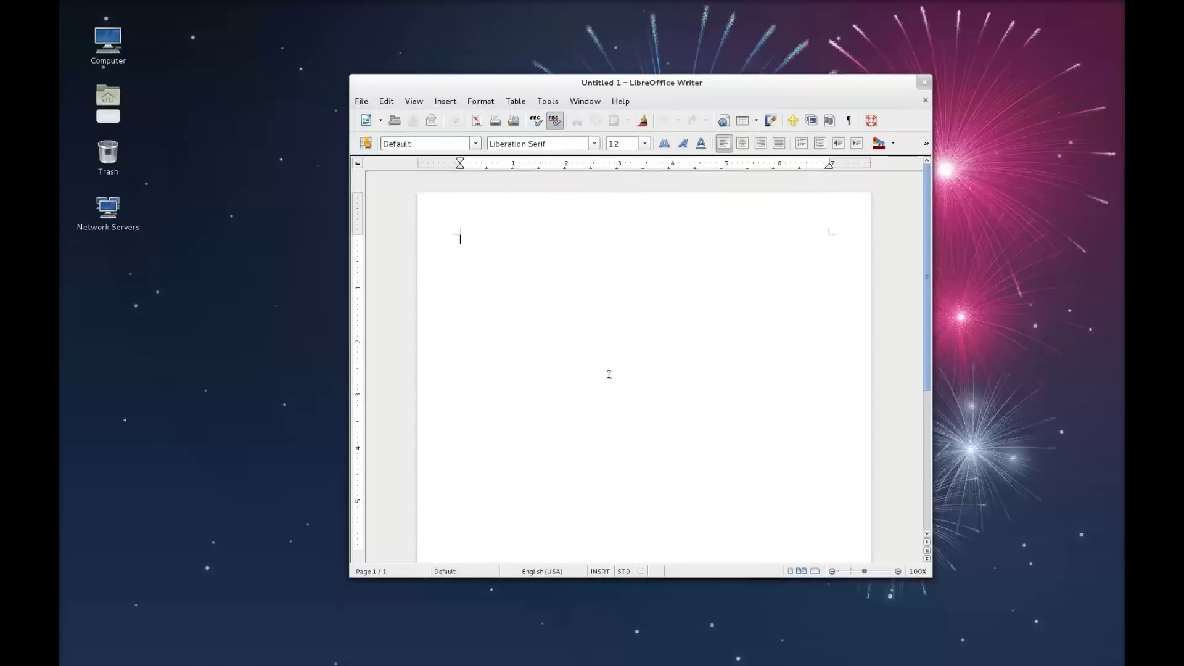
Open the Downloads folder in Files.
{"action": "left_click", "coordinate": [924, 82]}
{"action": "key", "text": "super"}
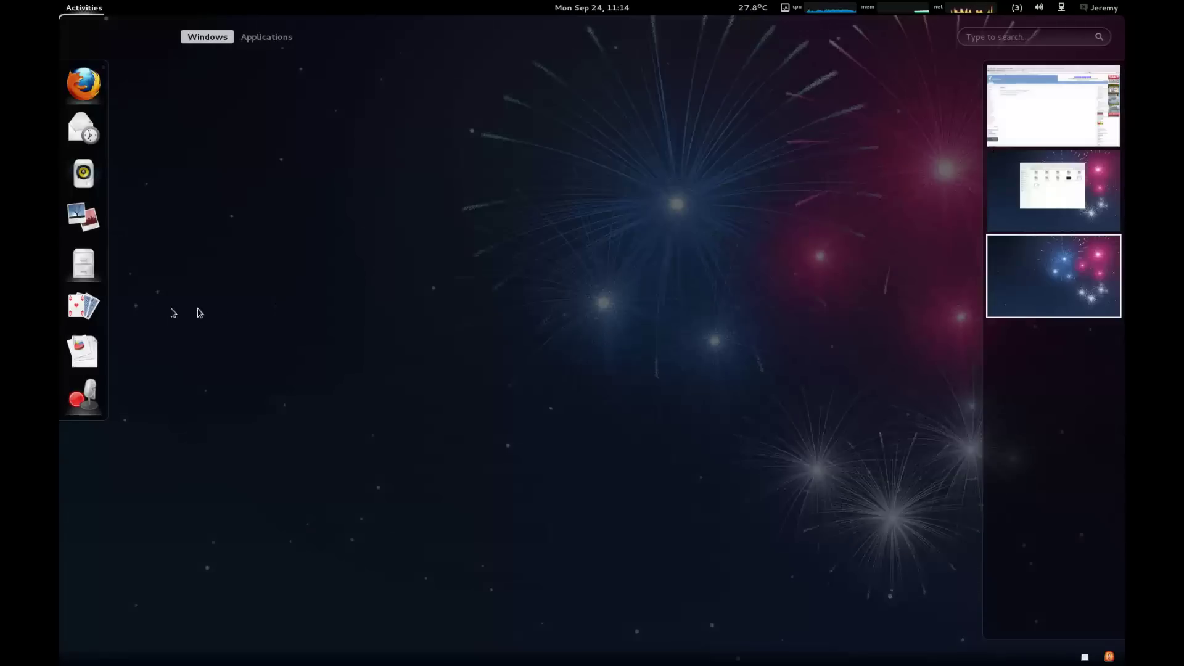
{"action": "left_click", "coordinate": [83, 264]}
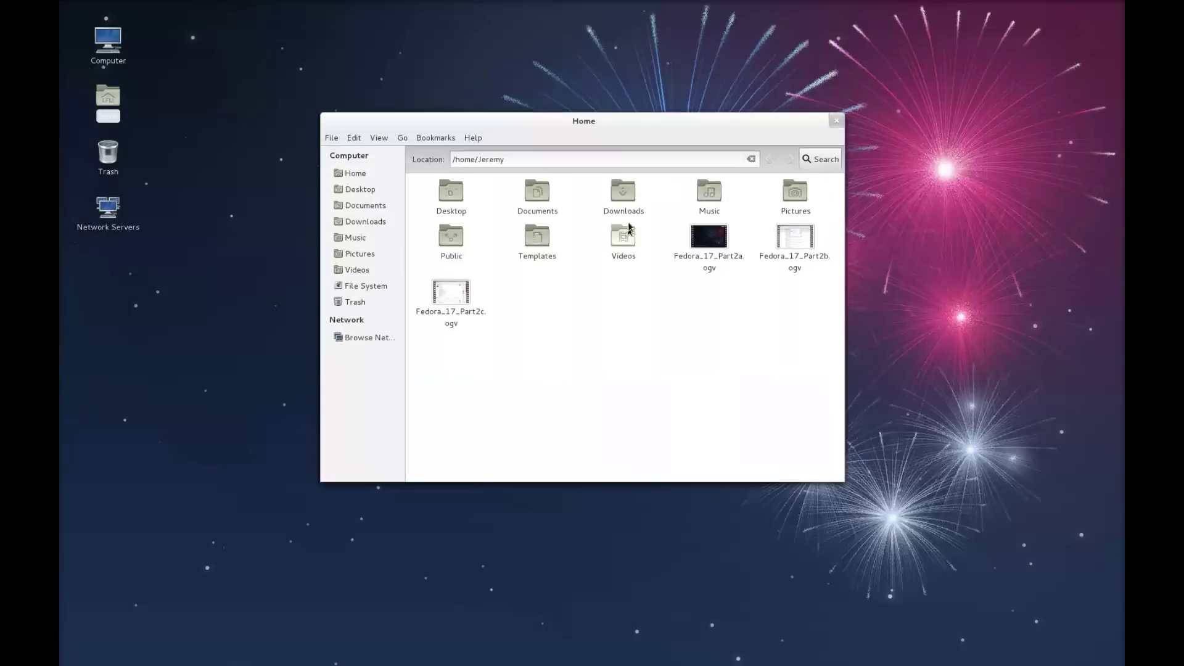
{"action": "double_click", "coordinate": [623, 192]}
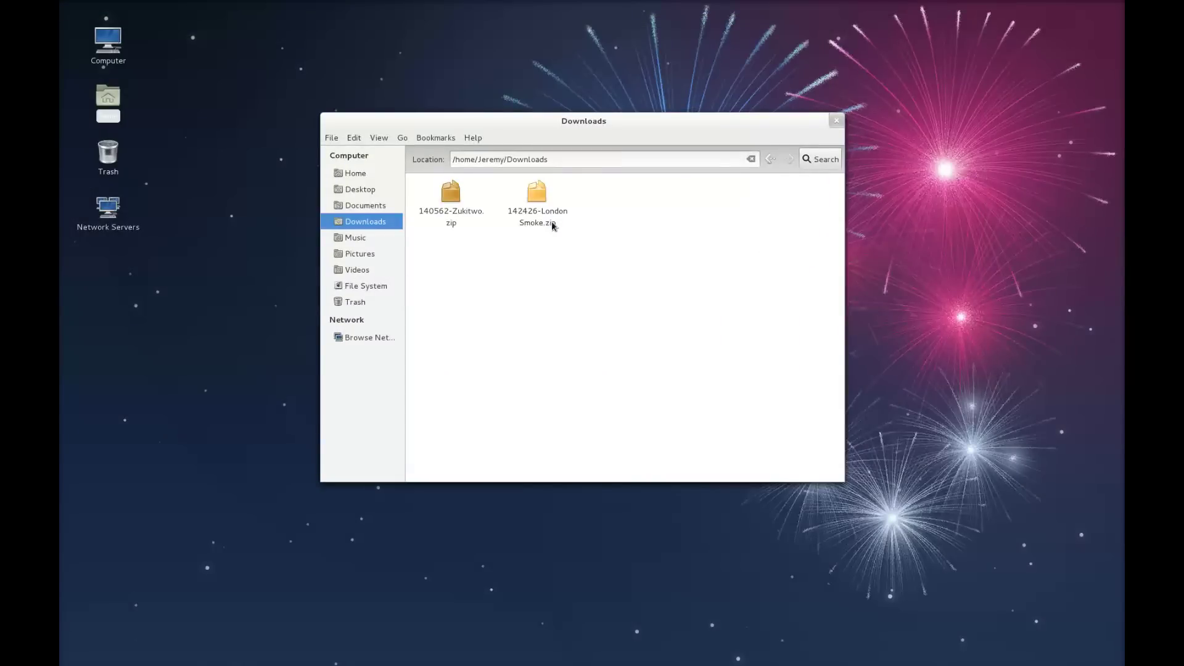
{"action": "key", "text": "alt+space"}
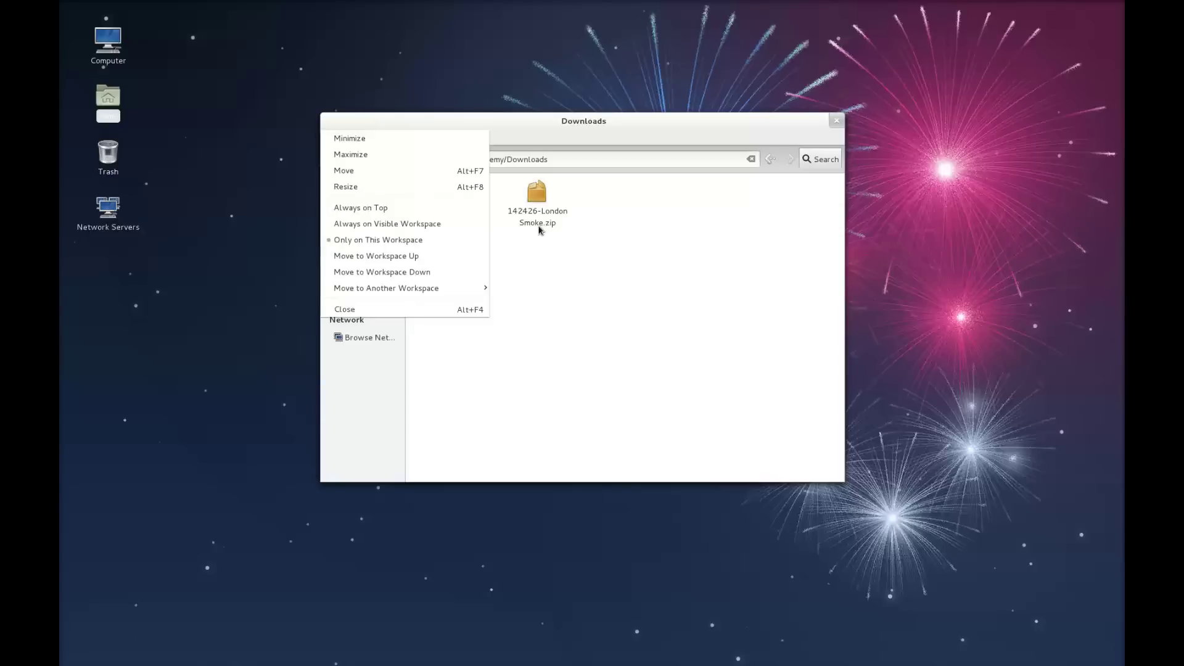
{"action": "key", "text": "Escape"}
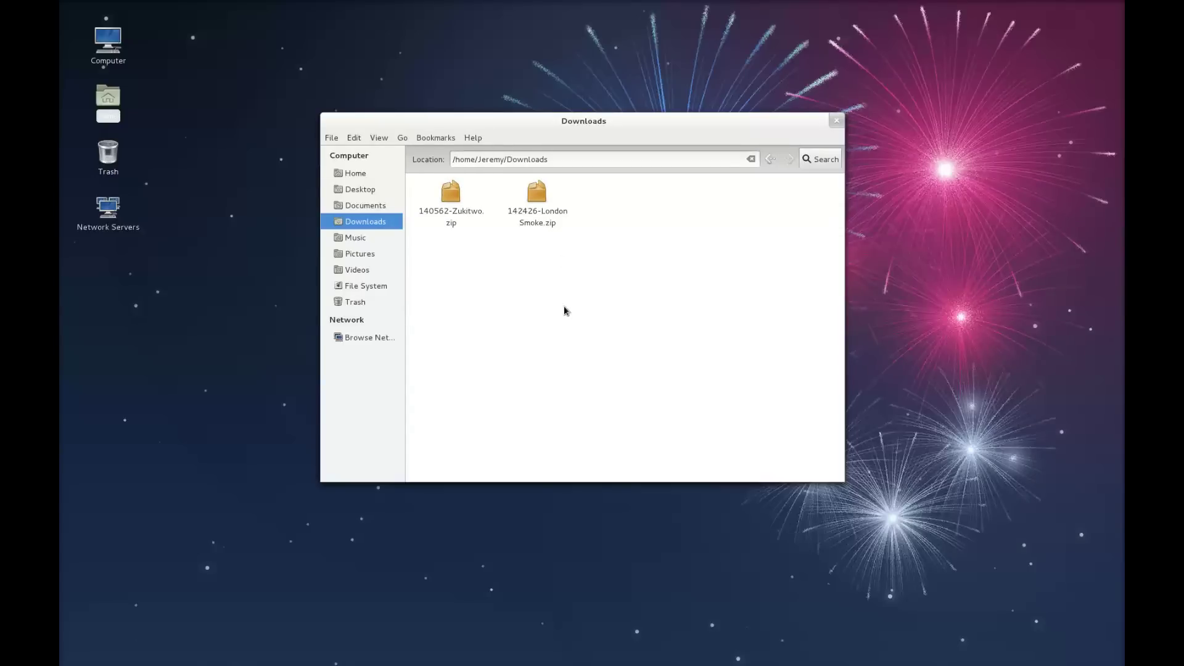
Launch Advanced Settings via a 'gnome-twe' Activities search.
{"action": "key", "text": "super"}
{"action": "type", "text": "gnome"}
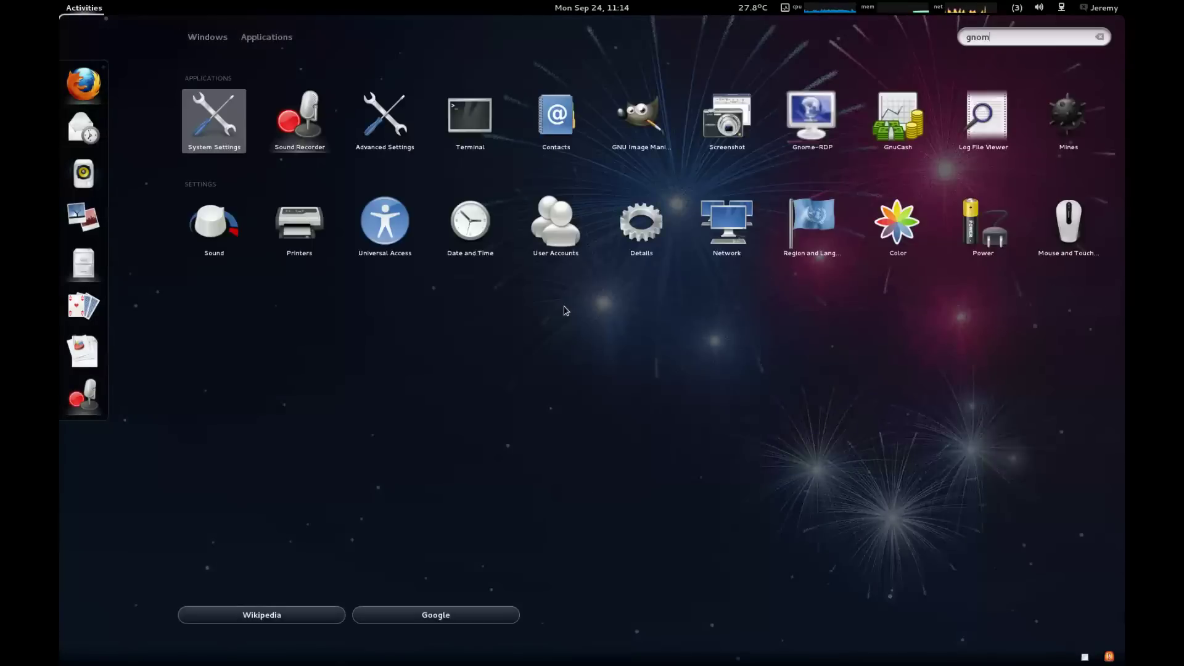
{"action": "type", "text": "-twe"}
{"action": "key", "text": "Return"}
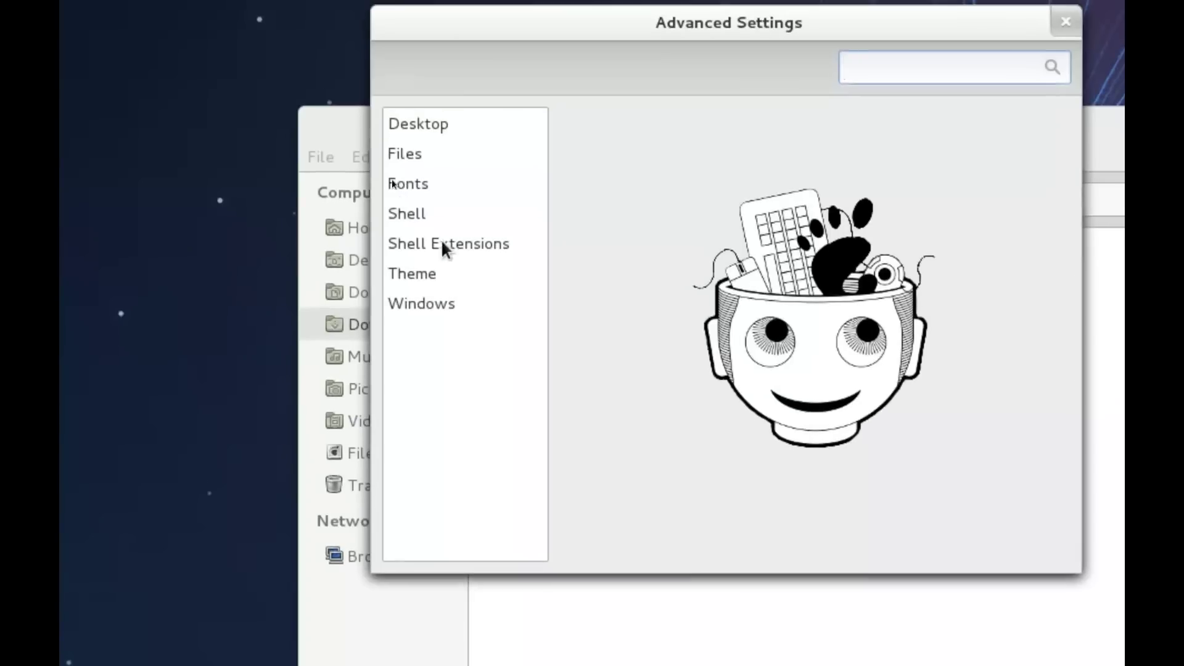
Install the shell theme from '142426-London Smoke.zip' under Theme, then close Advanced Settings.
{"action": "left_click", "coordinate": [443, 244]}
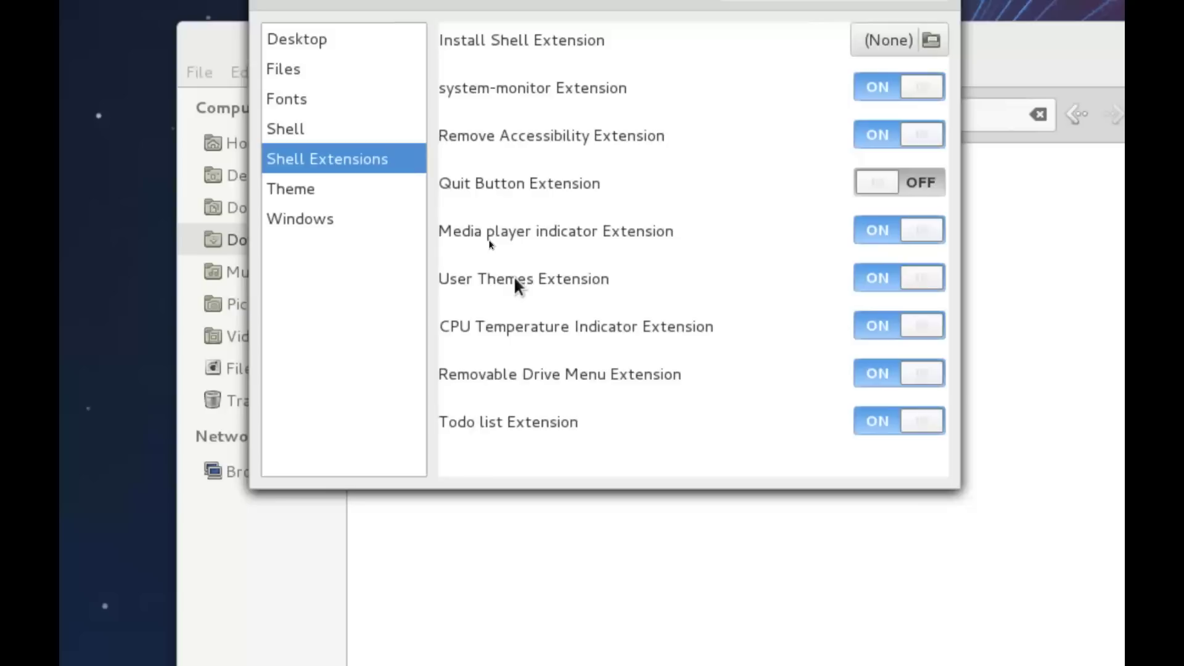
{"action": "left_click", "coordinate": [514, 277]}
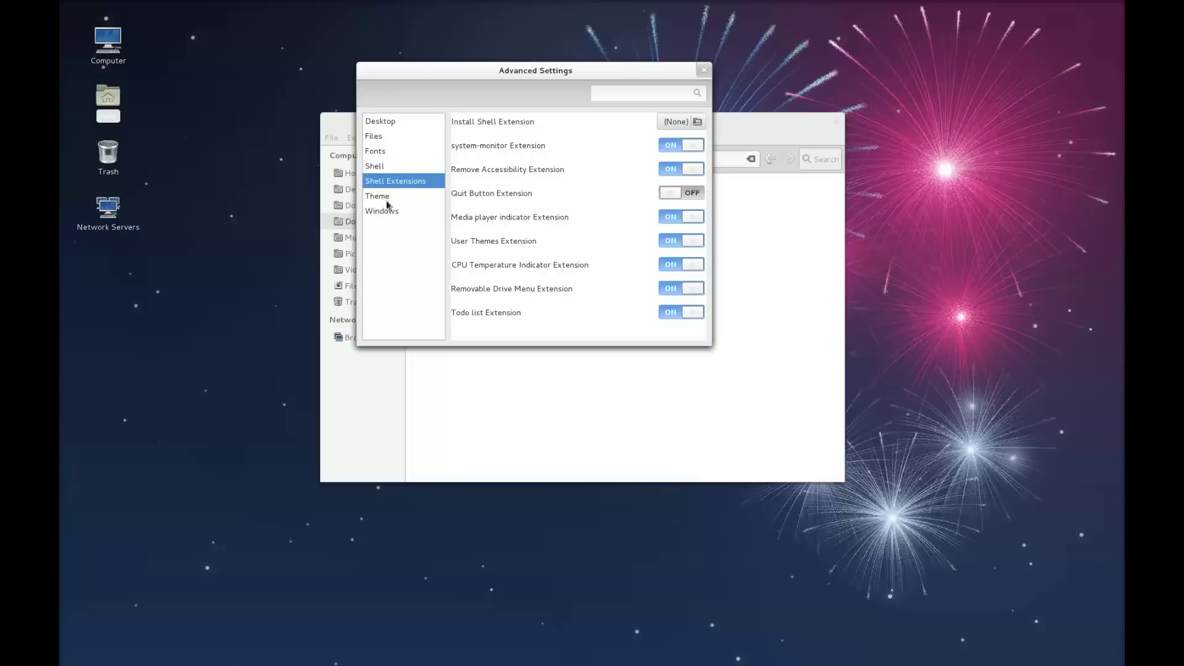
{"action": "left_click", "coordinate": [386, 196]}
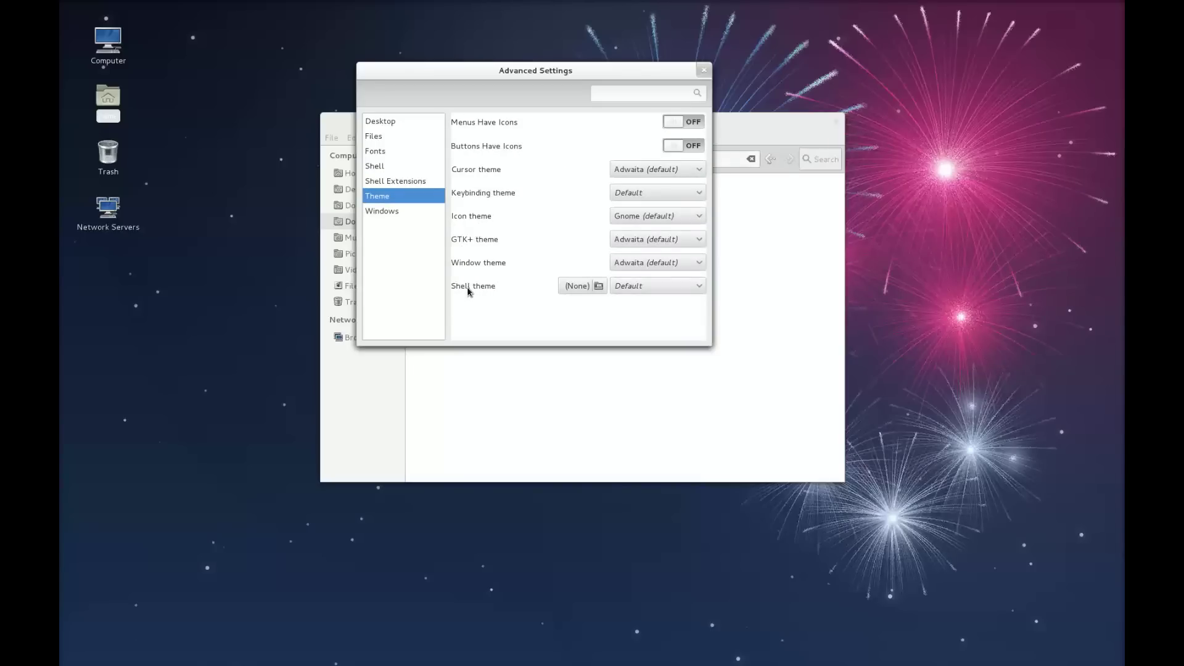
{"action": "left_click", "coordinate": [598, 286]}
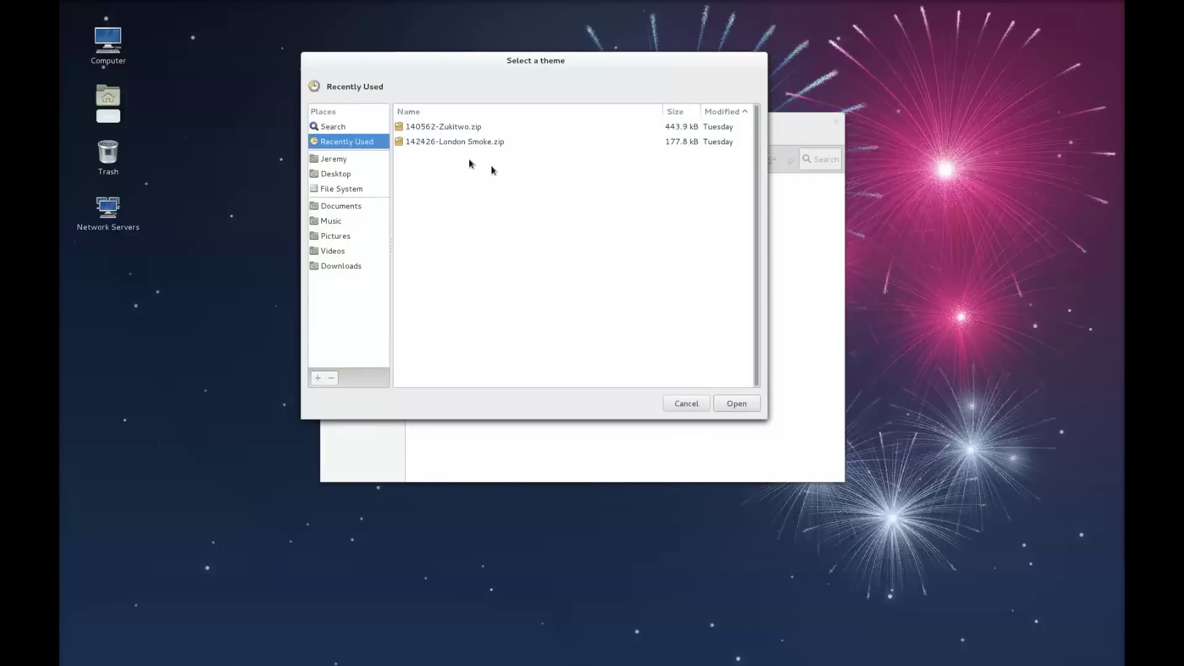
{"action": "left_click", "coordinate": [446, 143]}
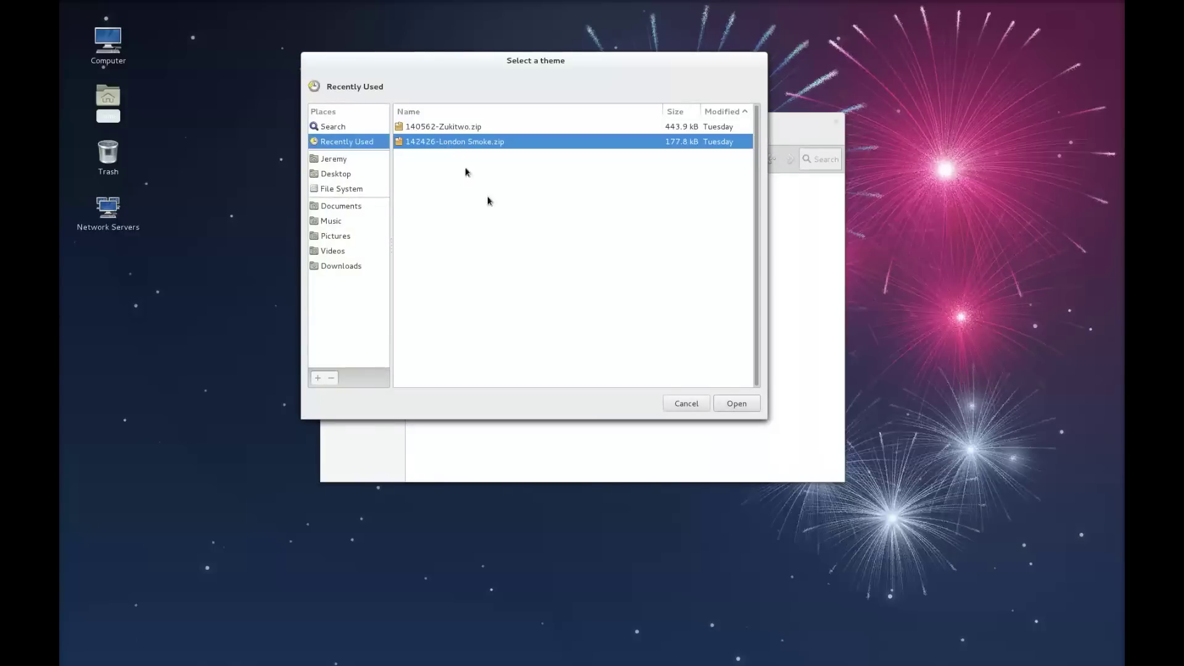
{"action": "left_click", "coordinate": [722, 404]}
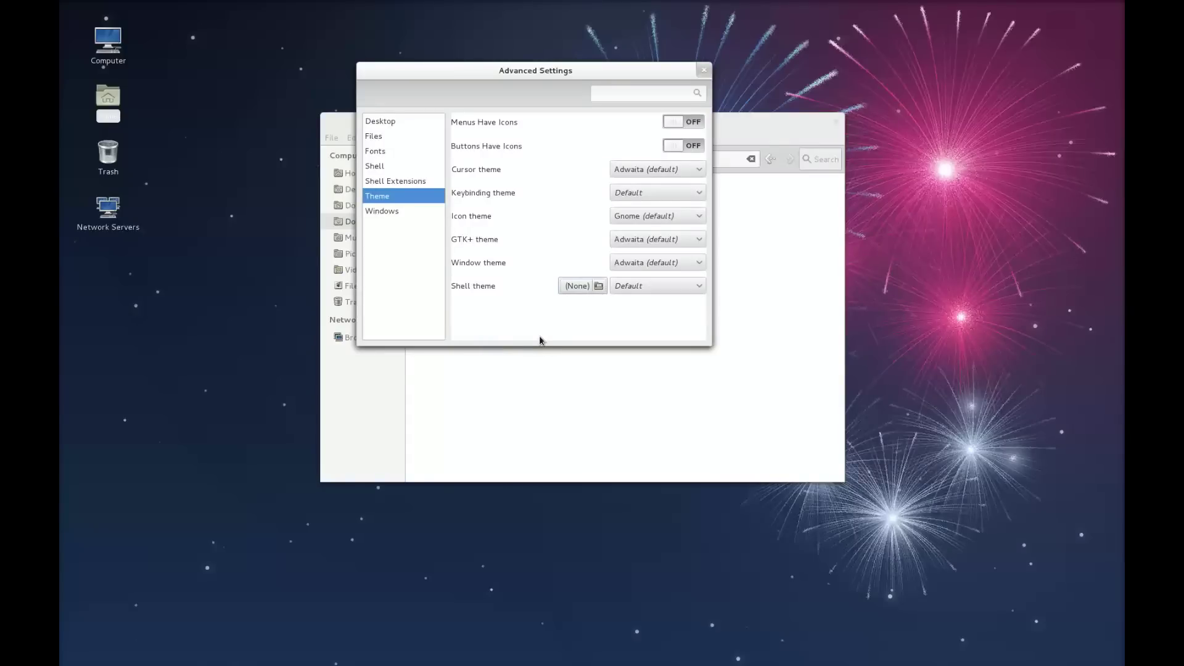
{"action": "left_click", "coordinate": [705, 72]}
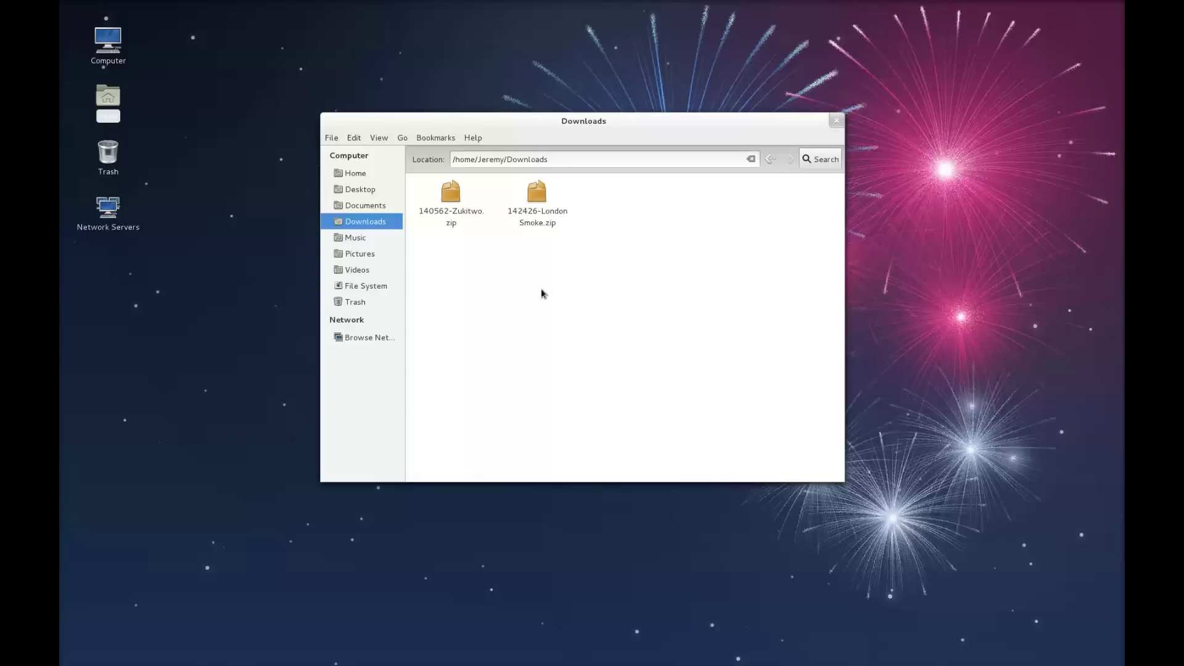
Restart GNOME Shell with the Alt+F2 'restart' command and relaunch Advanced Settings via 'gnometweak'.
{"action": "key", "text": "alt+F2"}
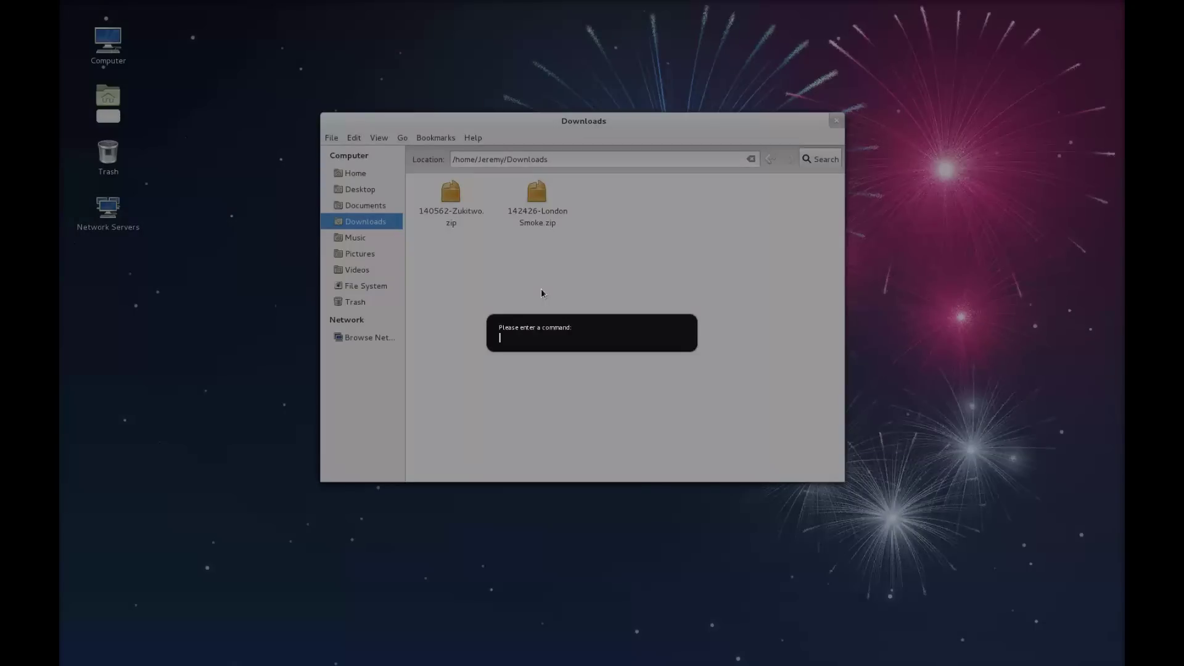
{"action": "type", "text": "rest"}
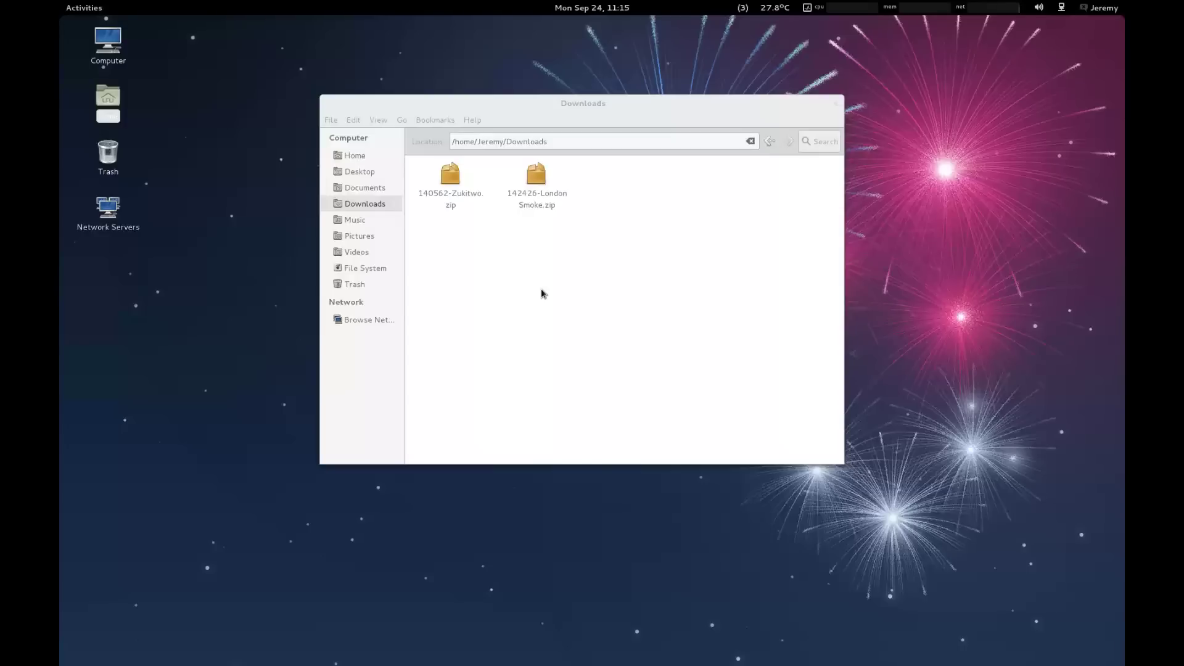
{"action": "key", "text": "super"}
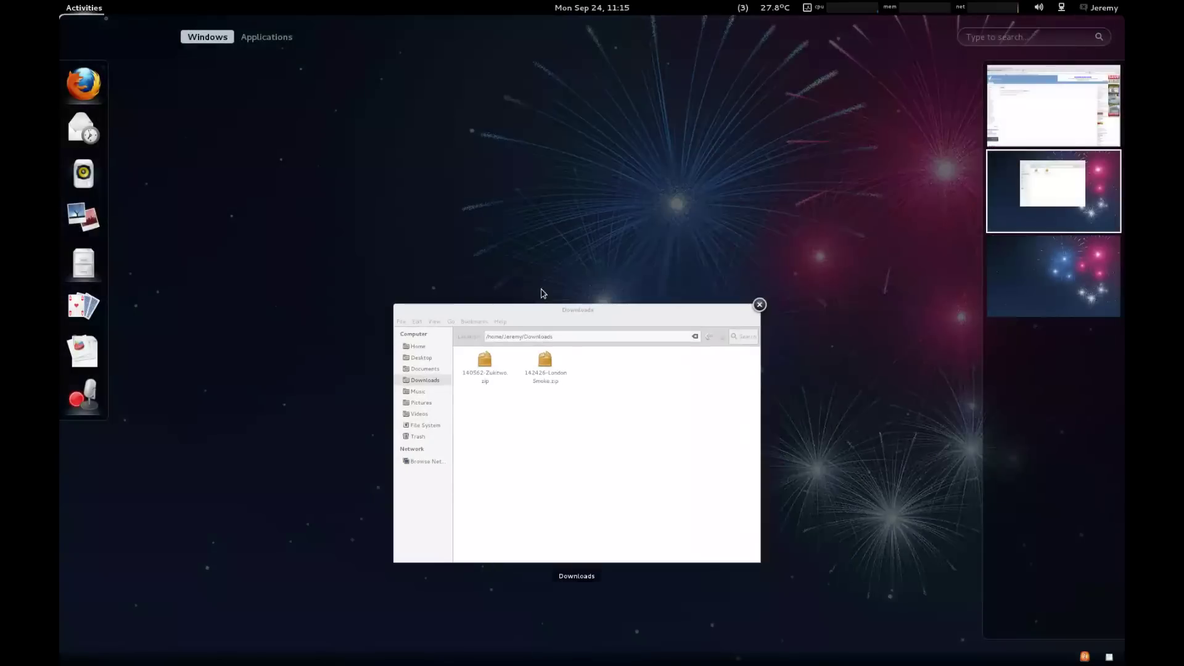
{"action": "type", "text": "gnome"}
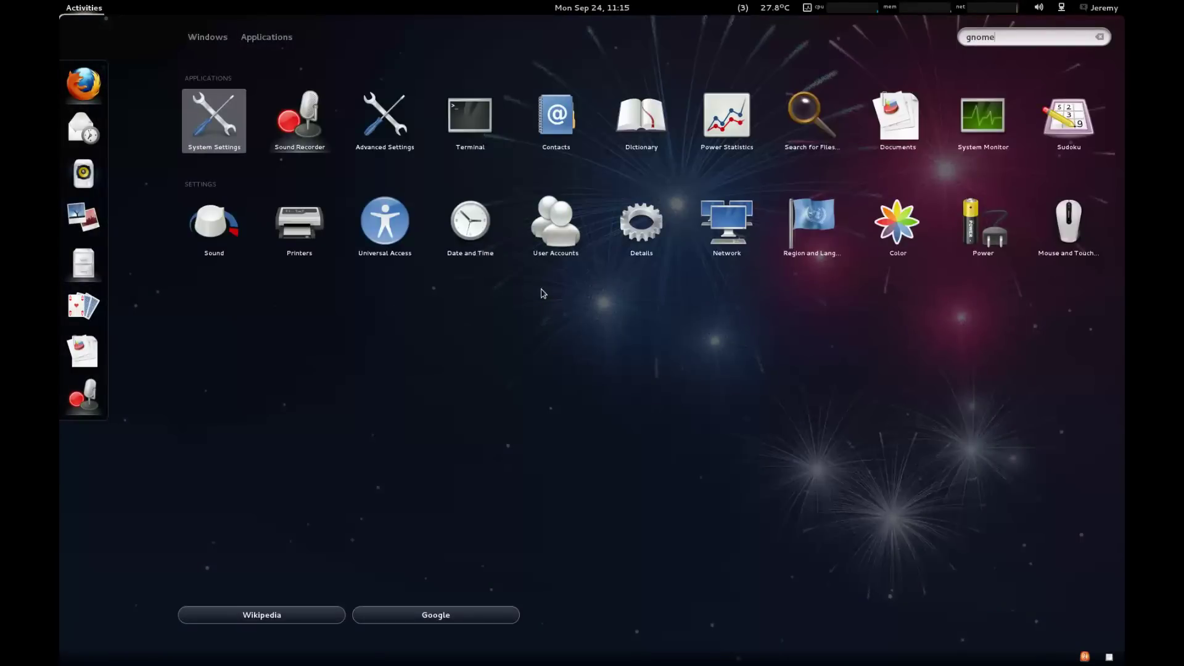
{"action": "type", "text": "tweak"}
{"action": "key", "text": "Return"}
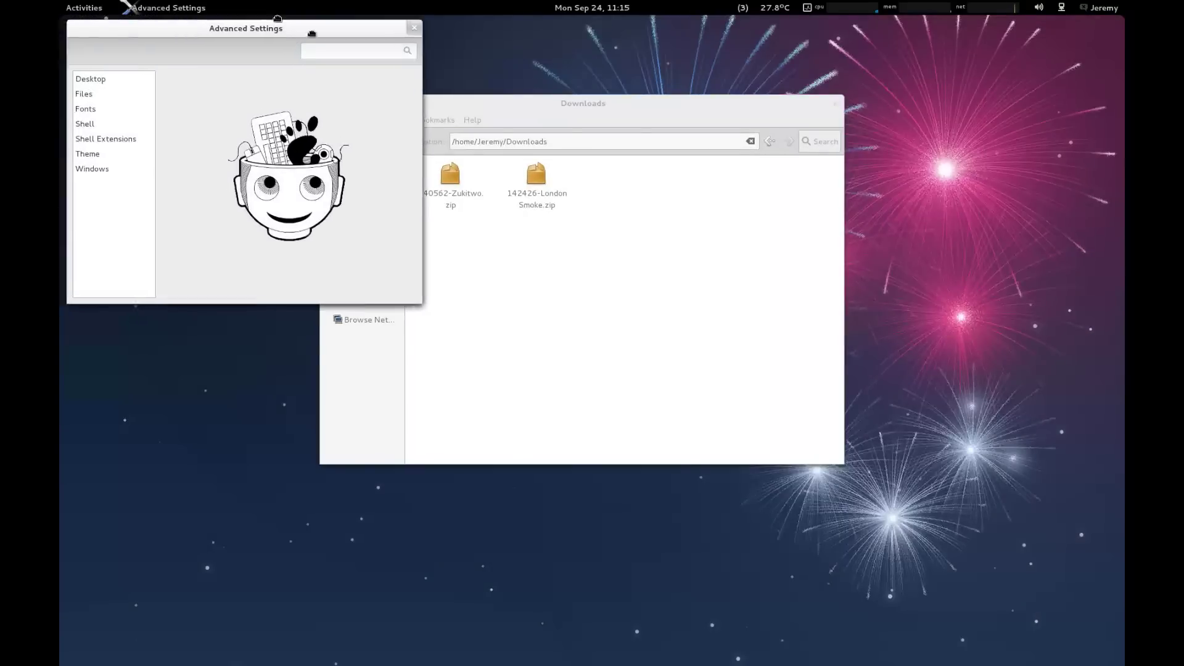
Select London Smoke as the Shell theme and preview it in the overview.
{"action": "left_click_drag", "start_coordinate": [279, 22], "coordinate": [603, 74]}
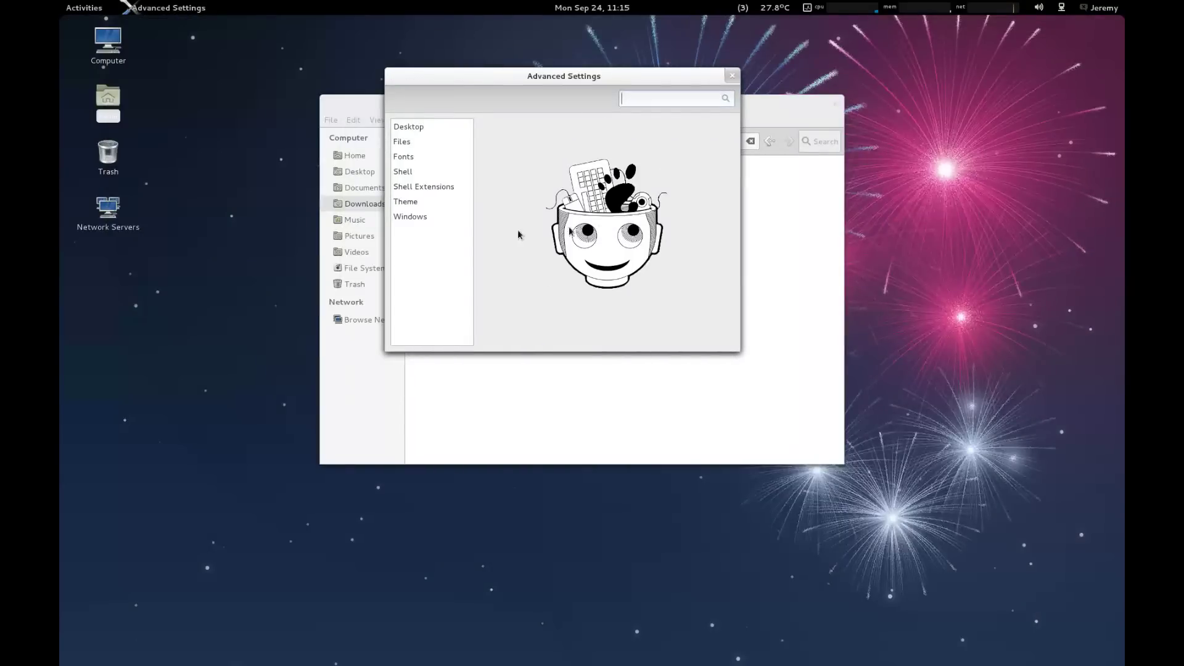
{"action": "left_click", "coordinate": [407, 218]}
{"action": "left_click", "coordinate": [406, 202]}
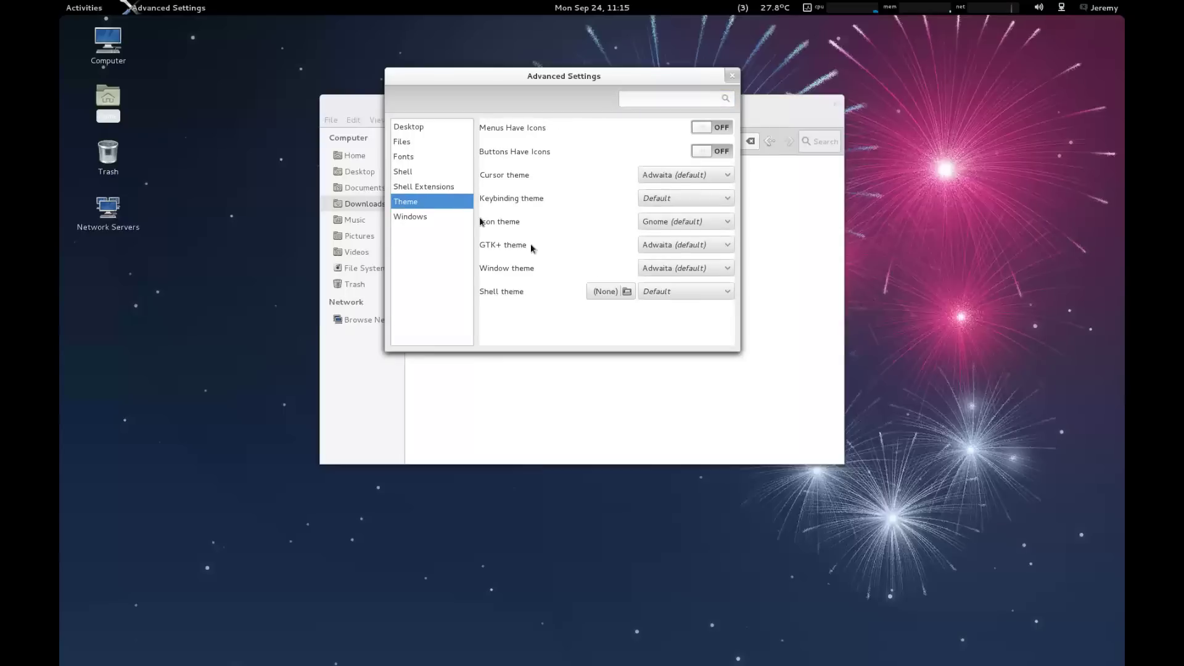
{"action": "left_click", "coordinate": [684, 293]}
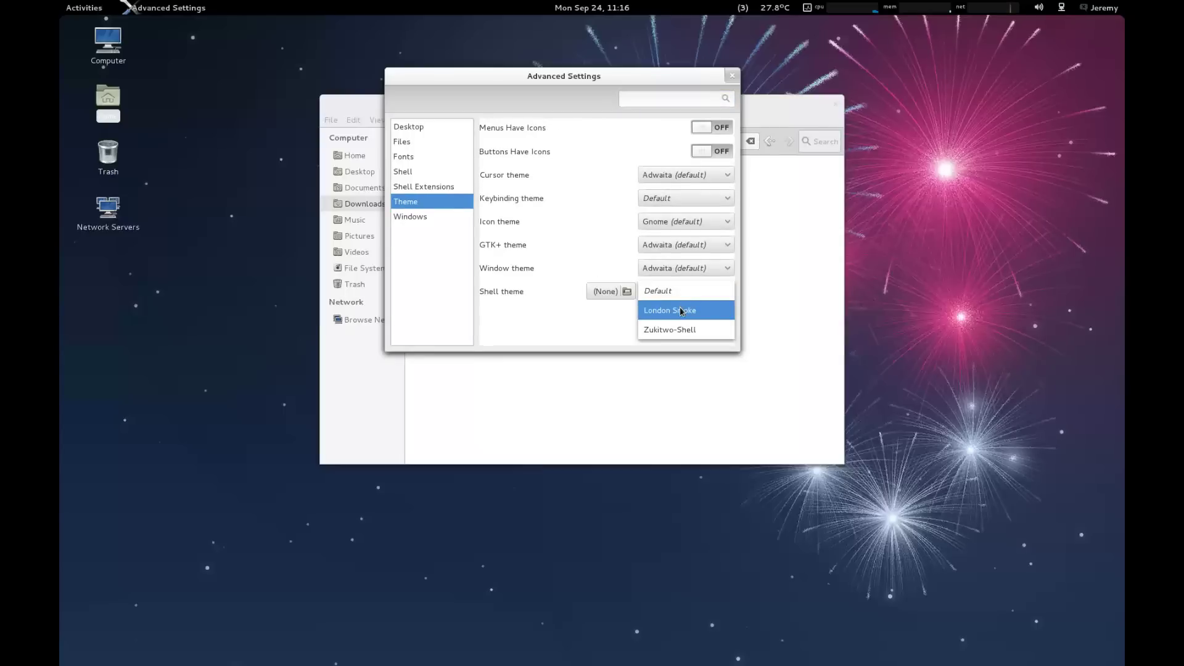
{"action": "left_click", "coordinate": [681, 311]}
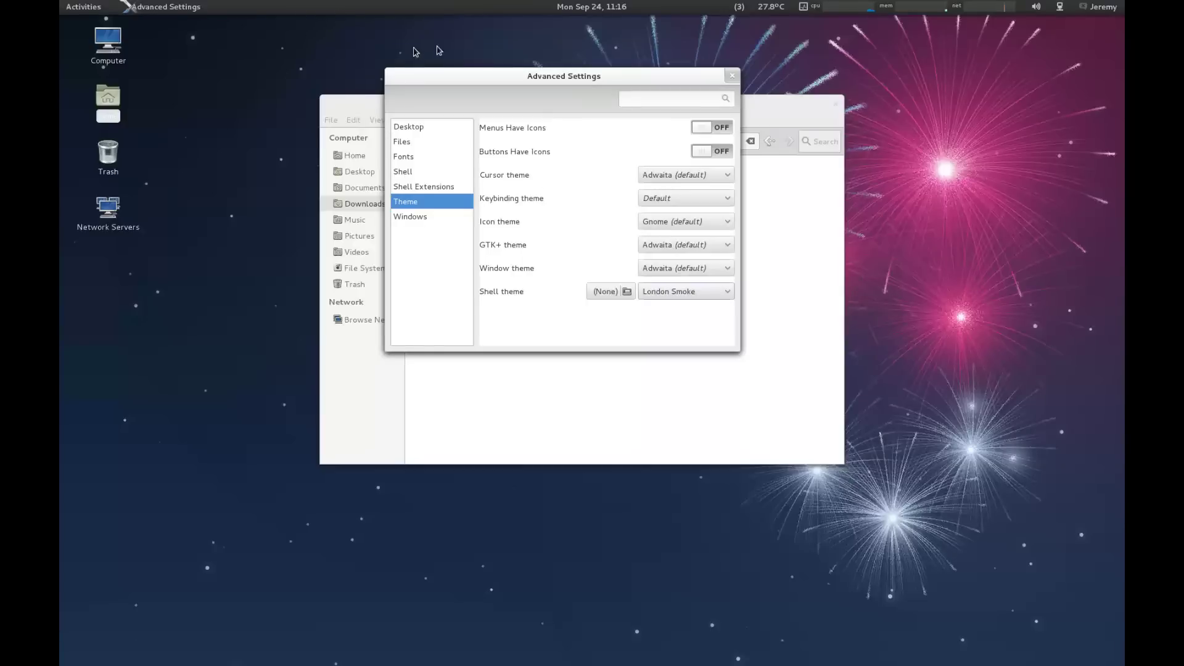
{"action": "key", "text": "super"}
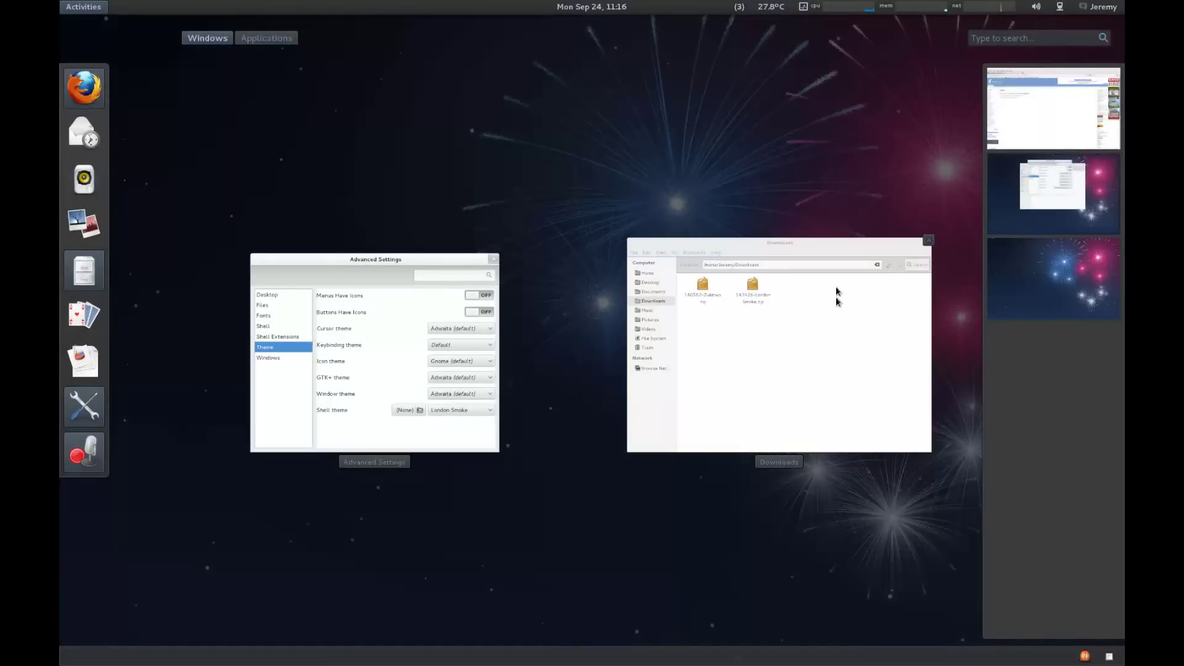
{"action": "key", "text": "Escape"}
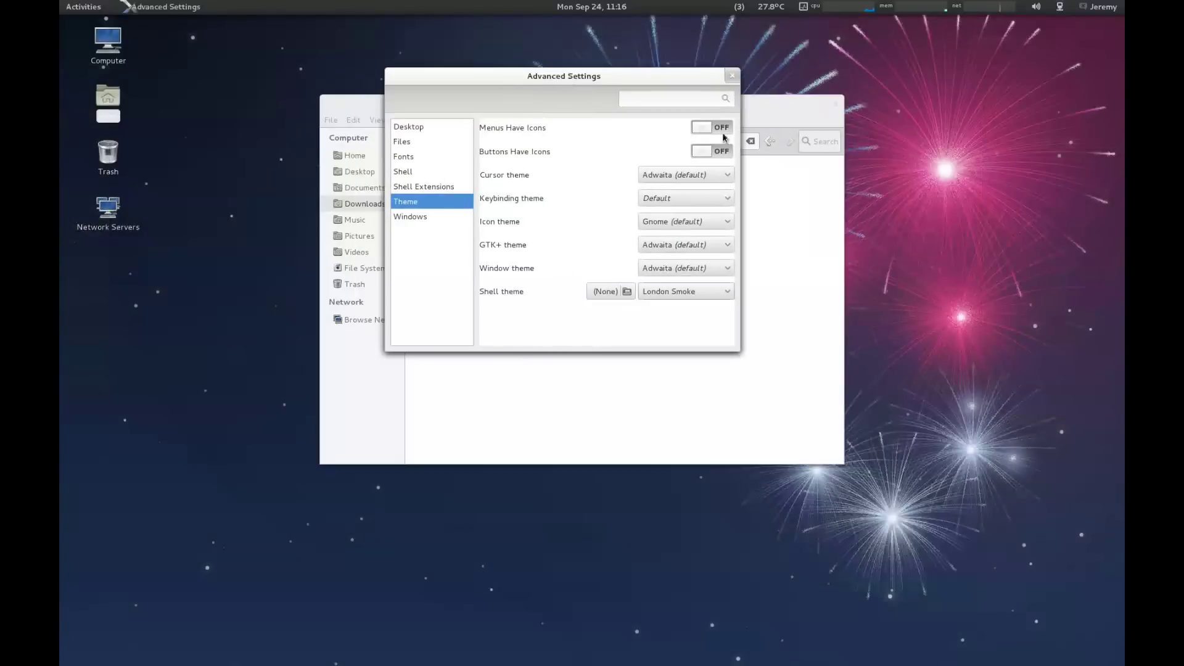
Close Advanced Settings and the Downloads window, leaving the bare desktop.
{"action": "left_click", "coordinate": [730, 76]}
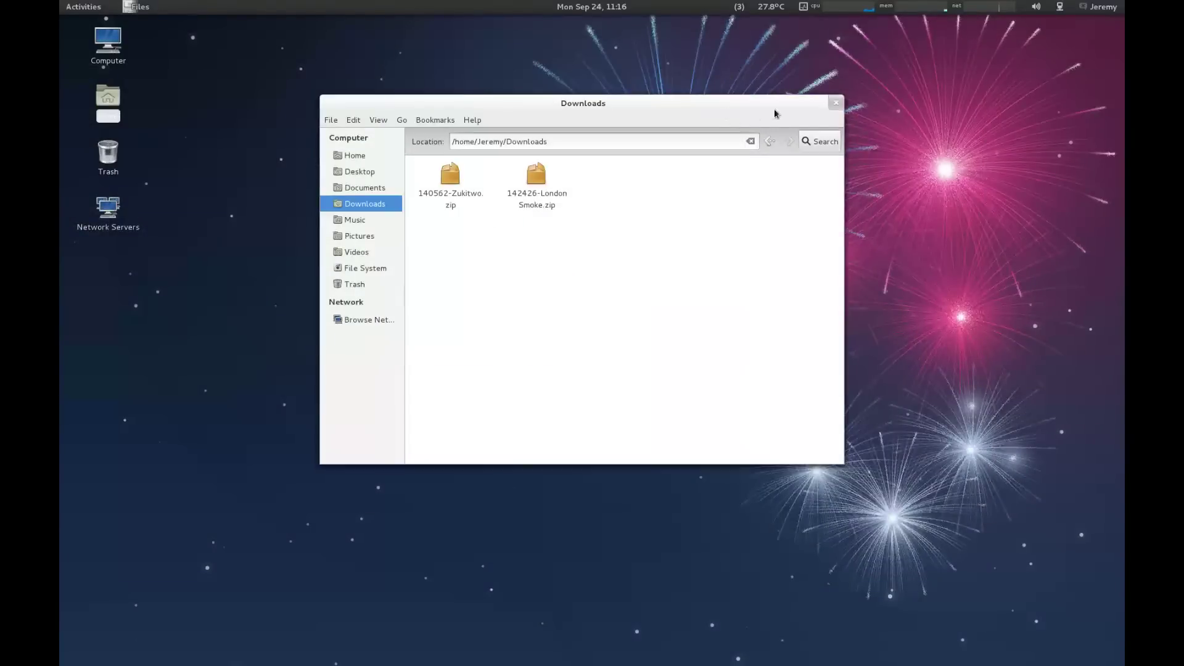
{"action": "left_click", "coordinate": [835, 102]}
{"action": "key", "text": "super"}
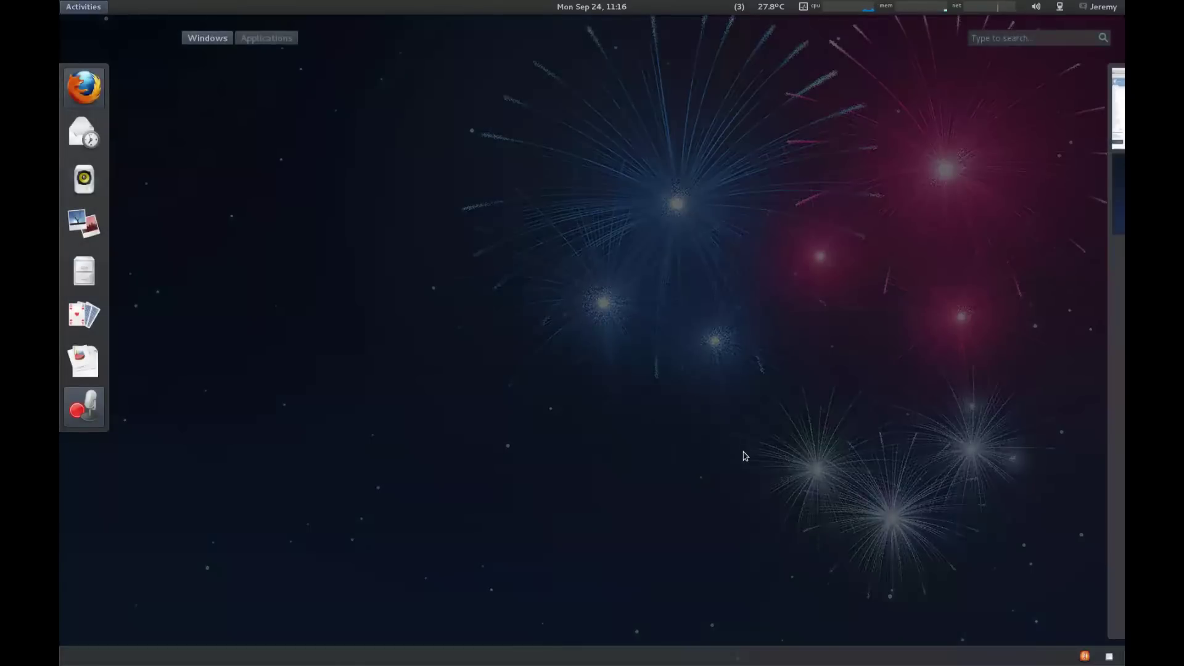
{"action": "key", "text": "super"}
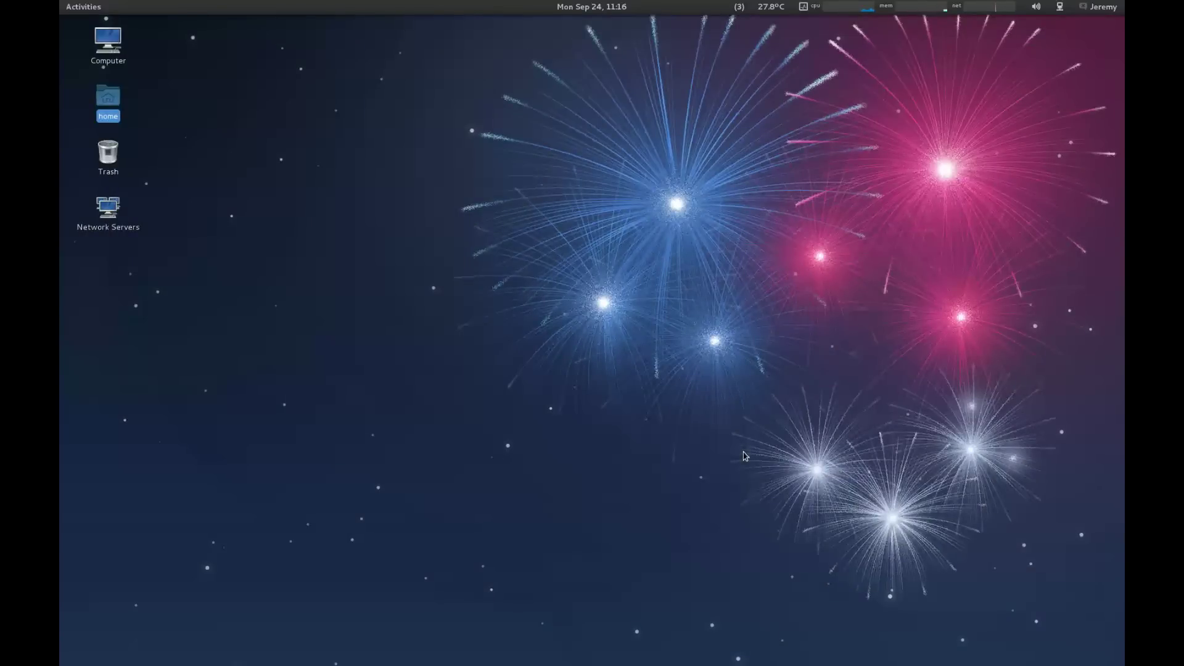
From the user menu's Online Accounts settings, start adding a new Google account.
{"action": "left_click", "coordinate": [1099, 8]}
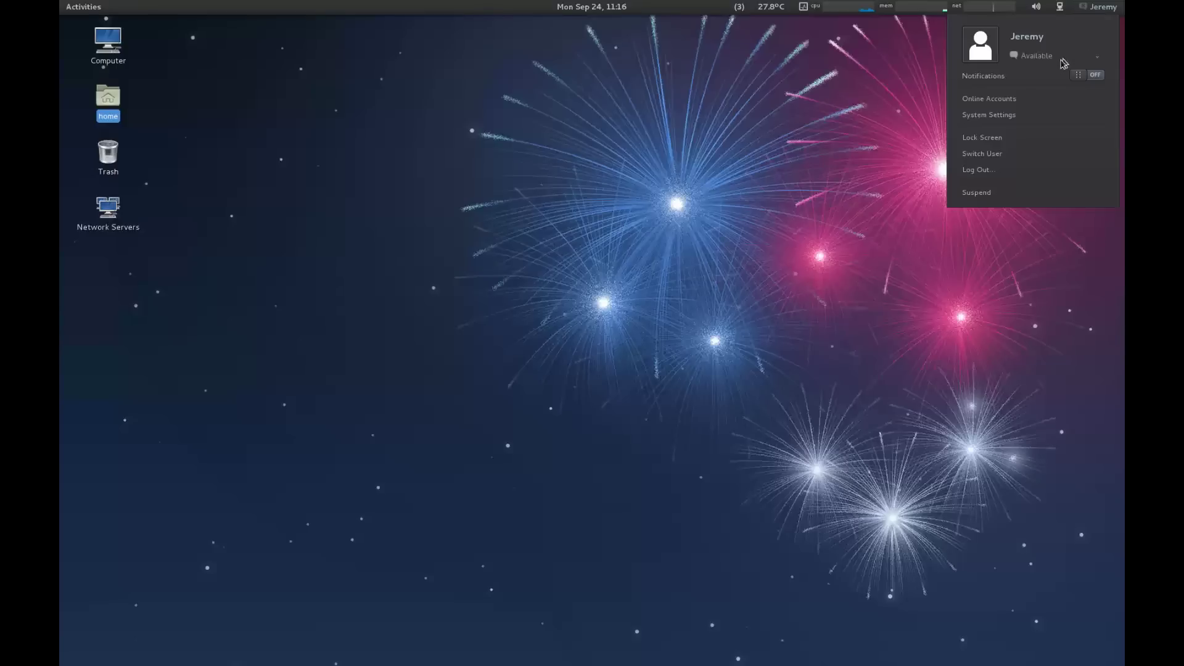
{"action": "left_click", "coordinate": [981, 102]}
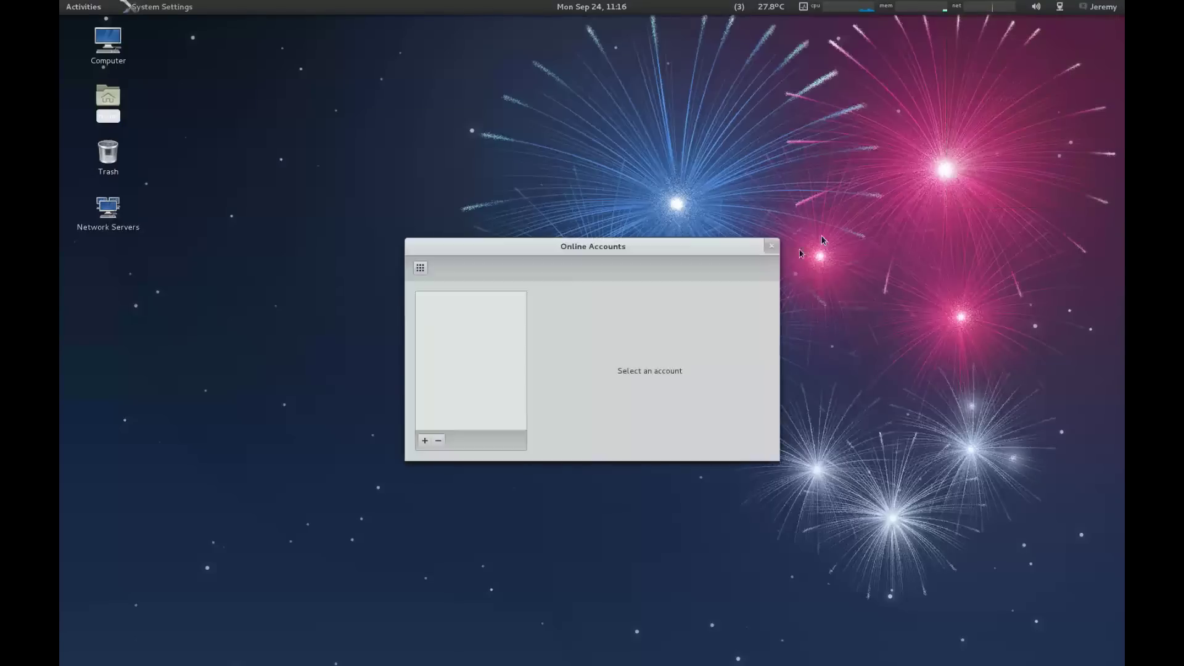
{"action": "left_click", "coordinate": [425, 441]}
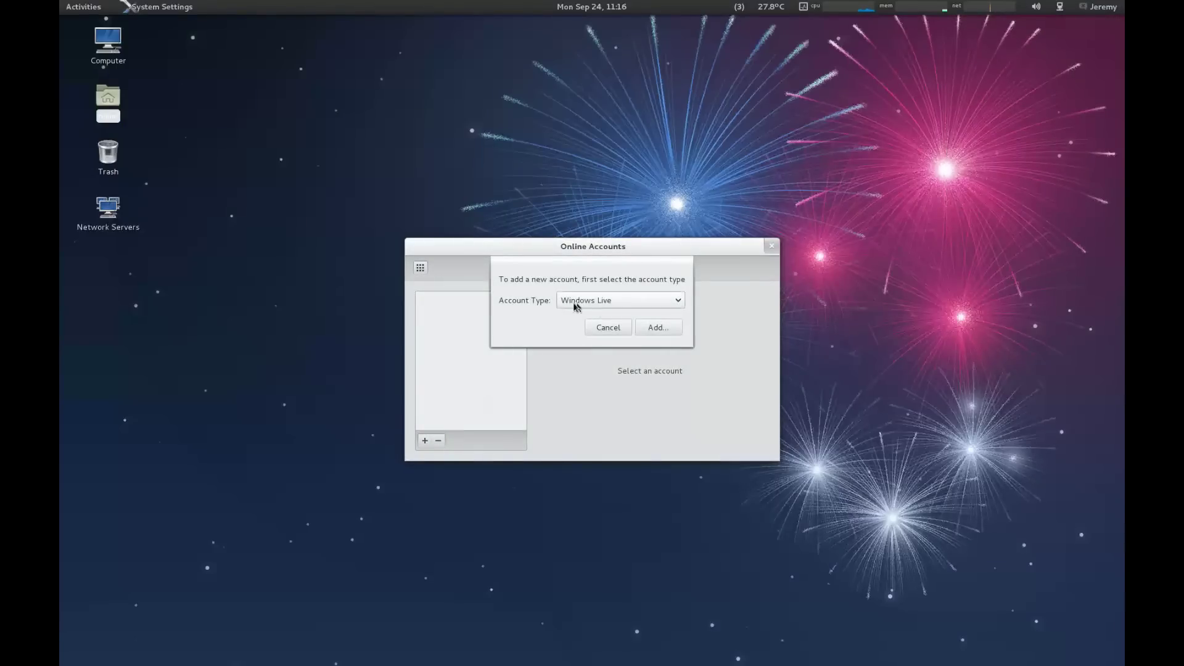
{"action": "left_click", "coordinate": [593, 303]}
{"action": "left_click", "coordinate": [616, 302]}
{"action": "left_click", "coordinate": [616, 336]}
{"action": "left_click", "coordinate": [652, 329]}
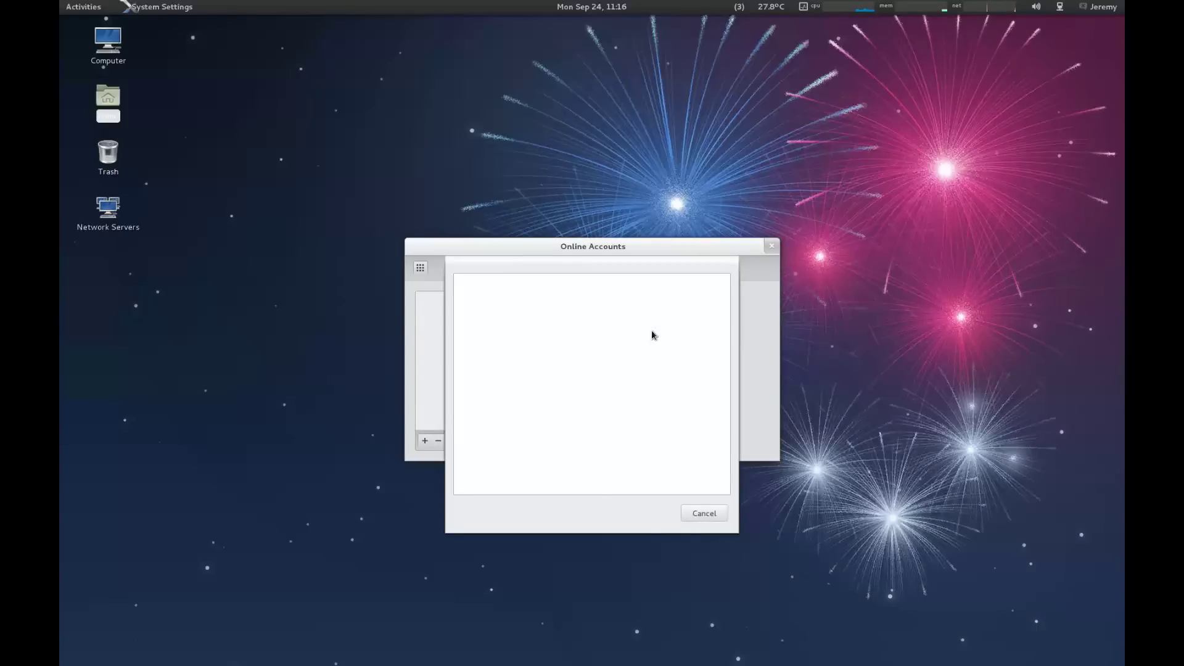
{"action": "left_click", "coordinate": [601, 382]}
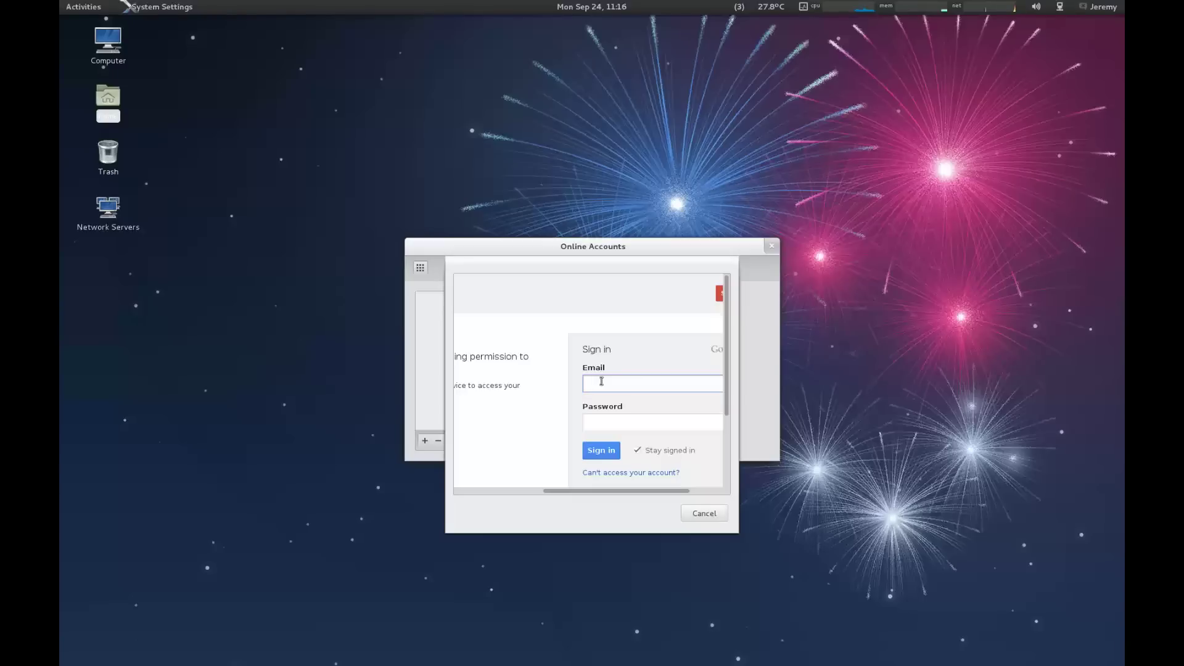
{"action": "key", "text": "Tab"}
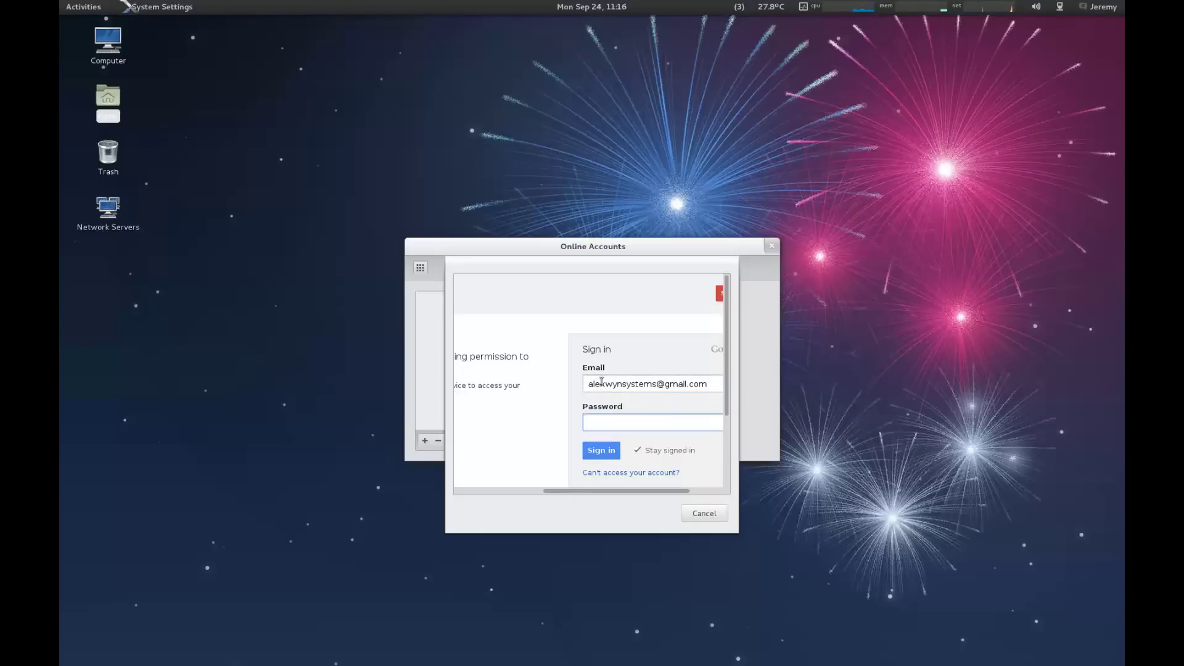
{"action": "type", "text": "****"}
{"action": "type", "text": "*****"}
{"action": "scroll", "coordinate": [641, 475], "scroll_direction": "down", "scroll_amount": 3}
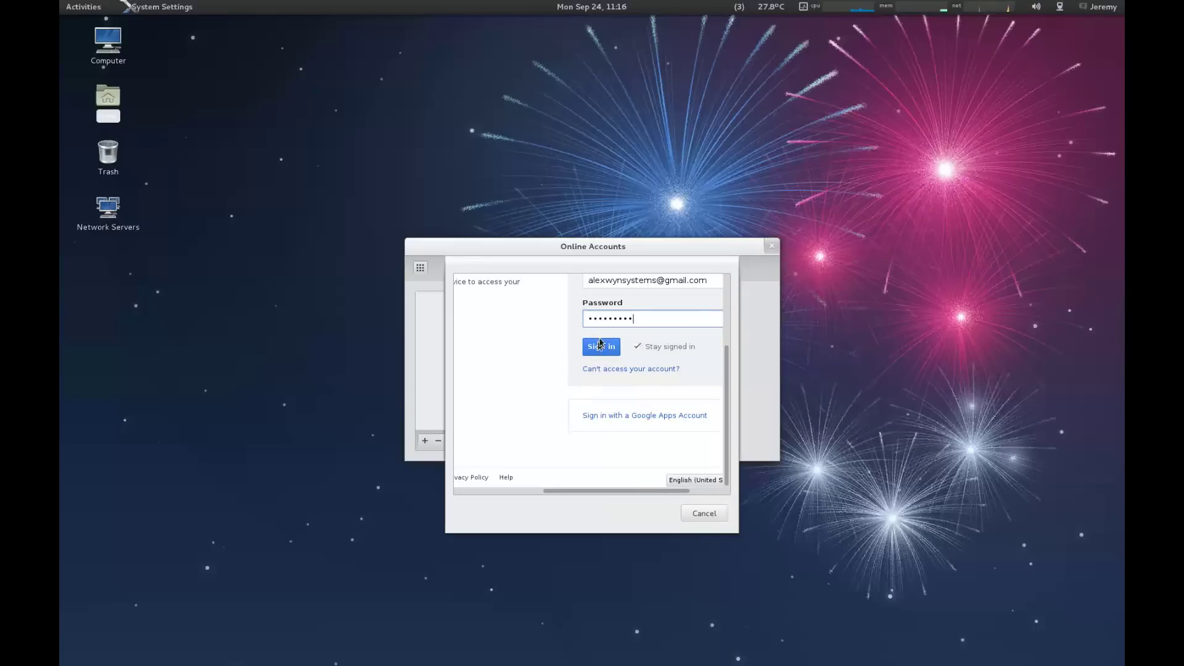
{"action": "left_click", "coordinate": [600, 345]}
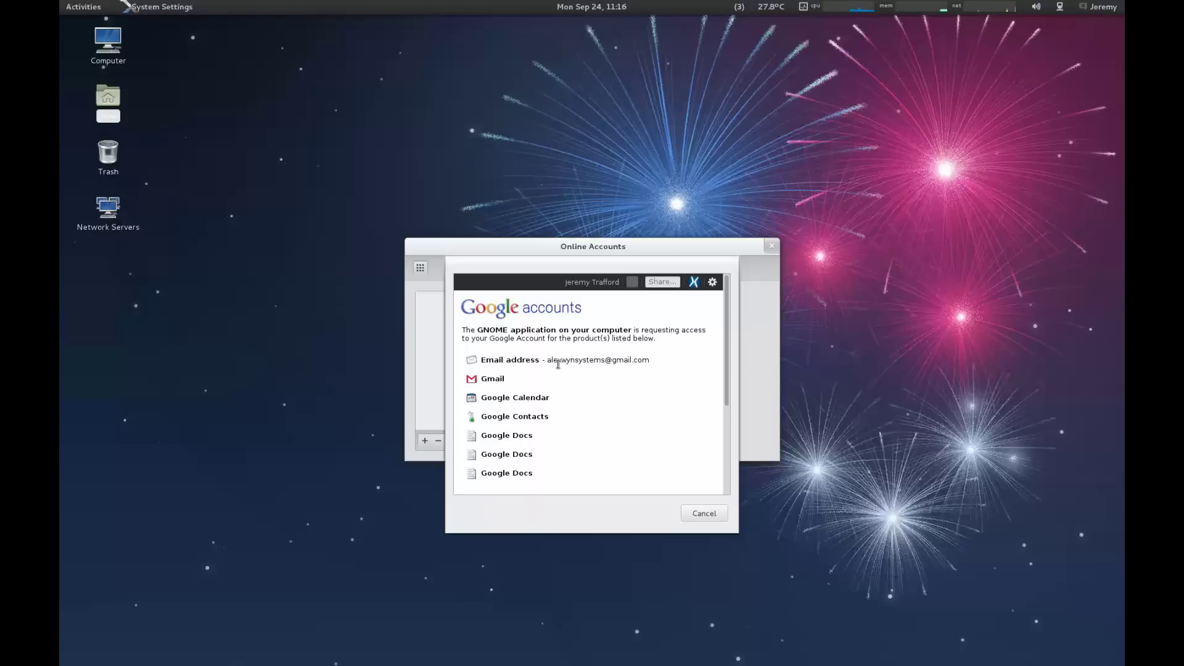
Grant GNOME access to the Google account and switch its Mail option off.
{"action": "scroll", "coordinate": [578, 410], "scroll_direction": "down", "scroll_amount": 3}
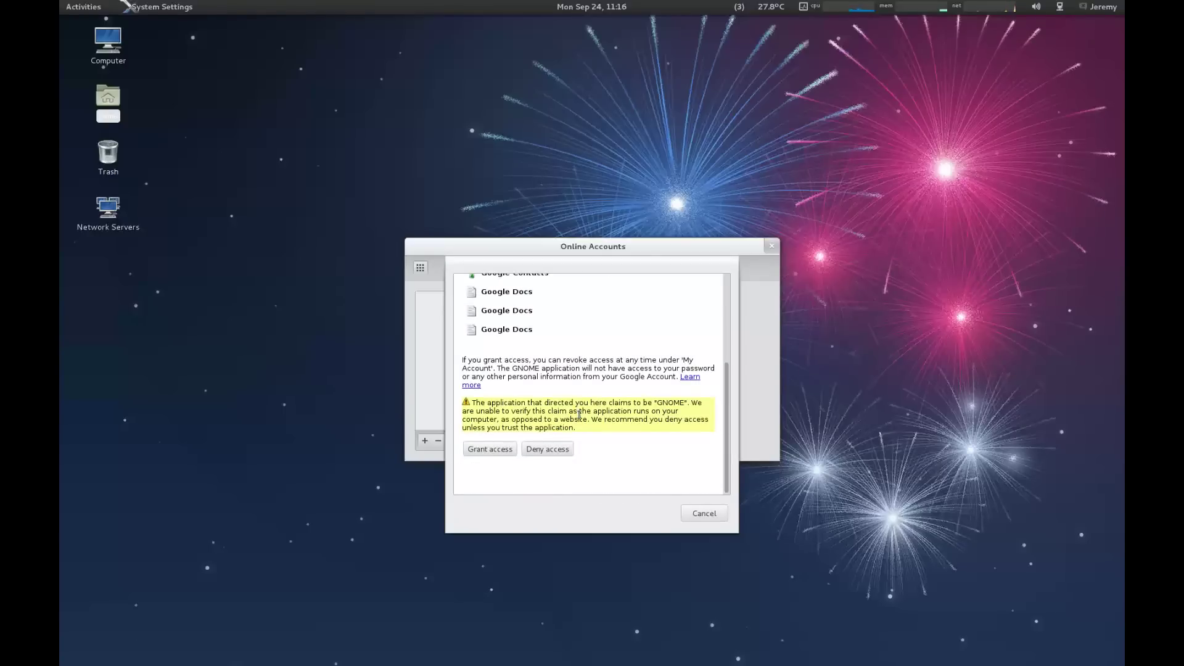
{"action": "left_click", "coordinate": [508, 449]}
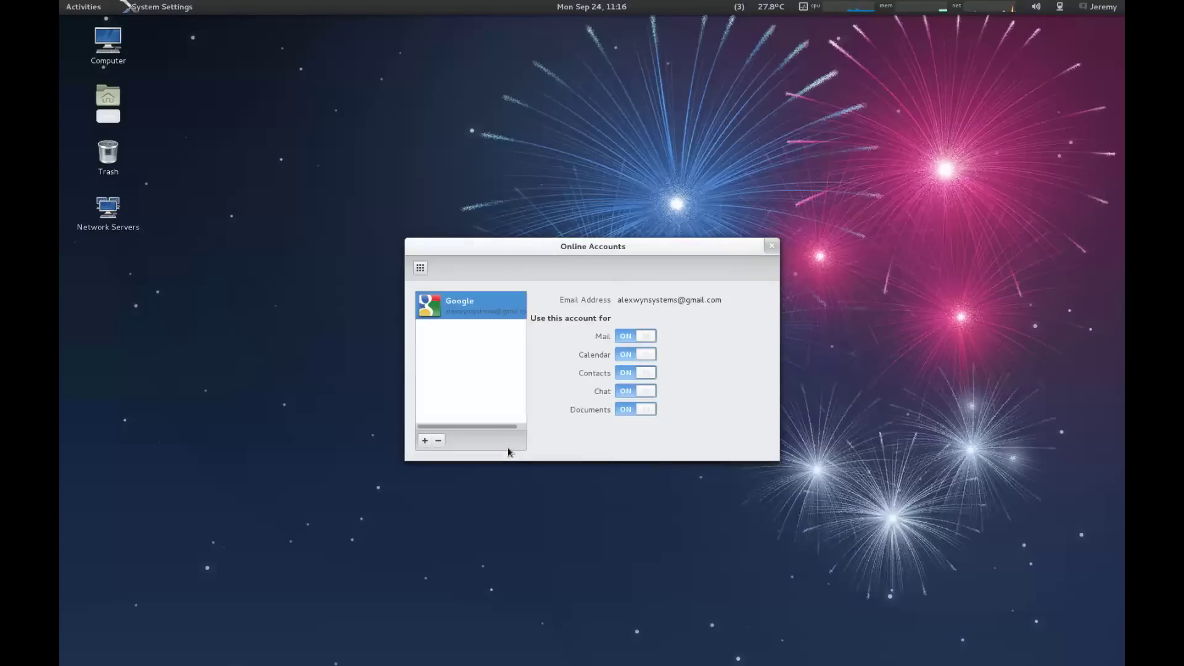
{"action": "left_click", "coordinate": [627, 340]}
Turn Mail back on and Documents off for the Google account, then close Online Accounts.
{"action": "left_click", "coordinate": [627, 340]}
{"action": "left_click", "coordinate": [627, 340]}
{"action": "left_click", "coordinate": [615, 409]}
{"action": "left_click", "coordinate": [771, 246]}
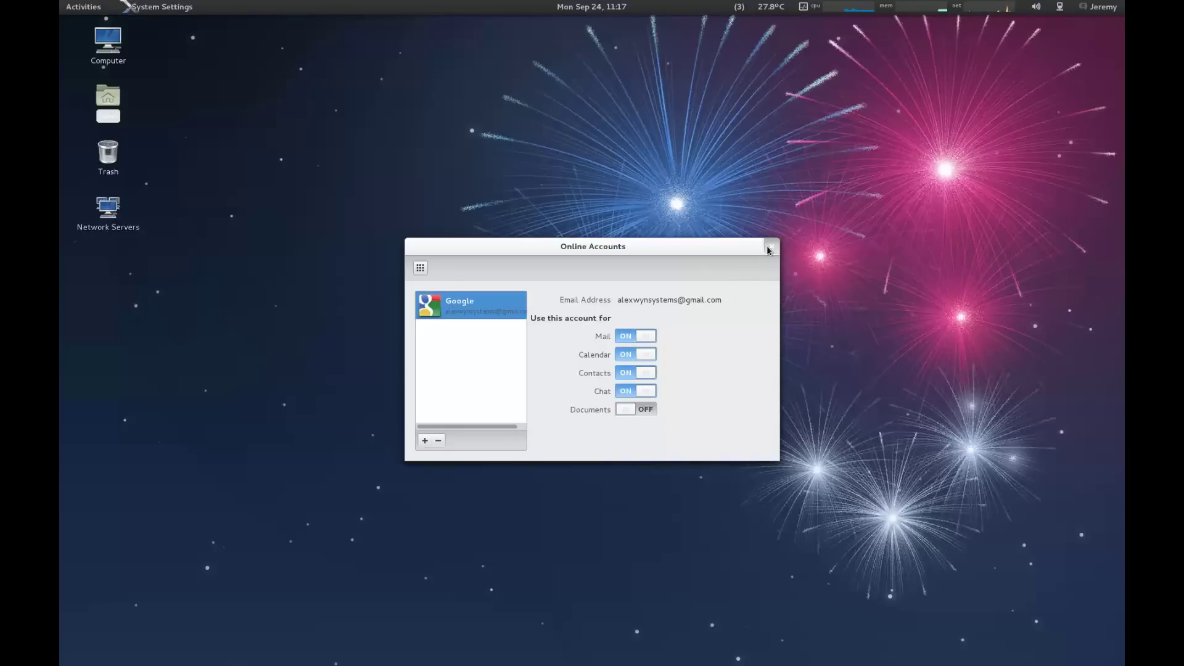
Turn notifications on from the user menu in the Activities overview.
{"action": "key", "text": "super"}
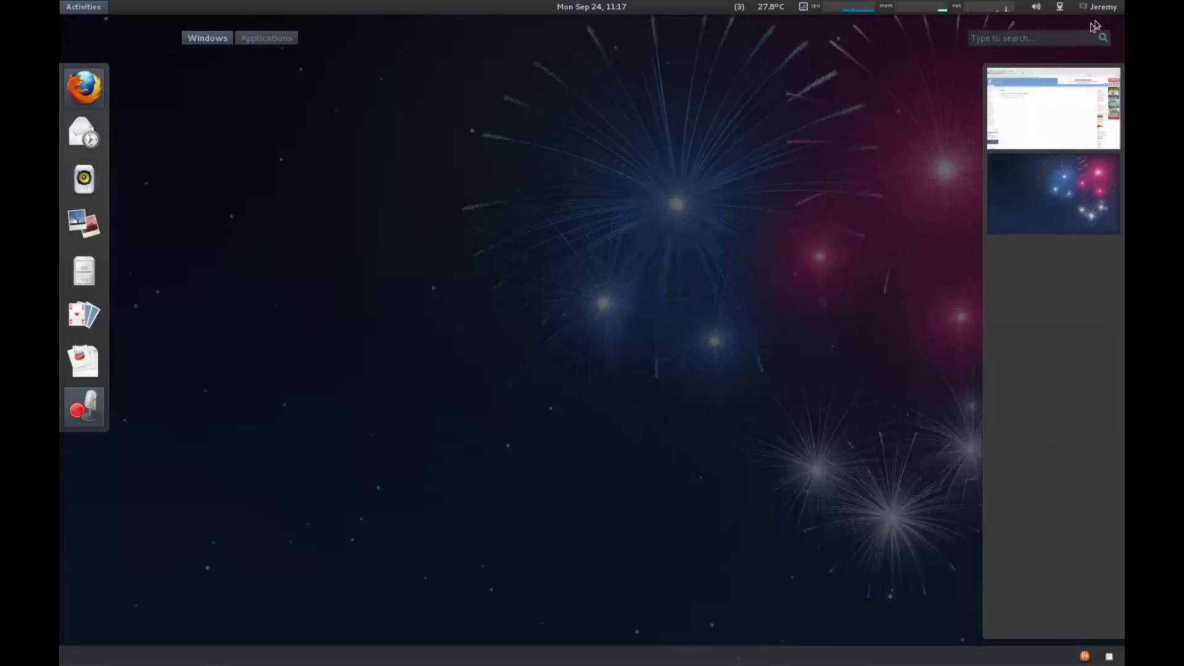
{"action": "left_click", "coordinate": [1102, 7]}
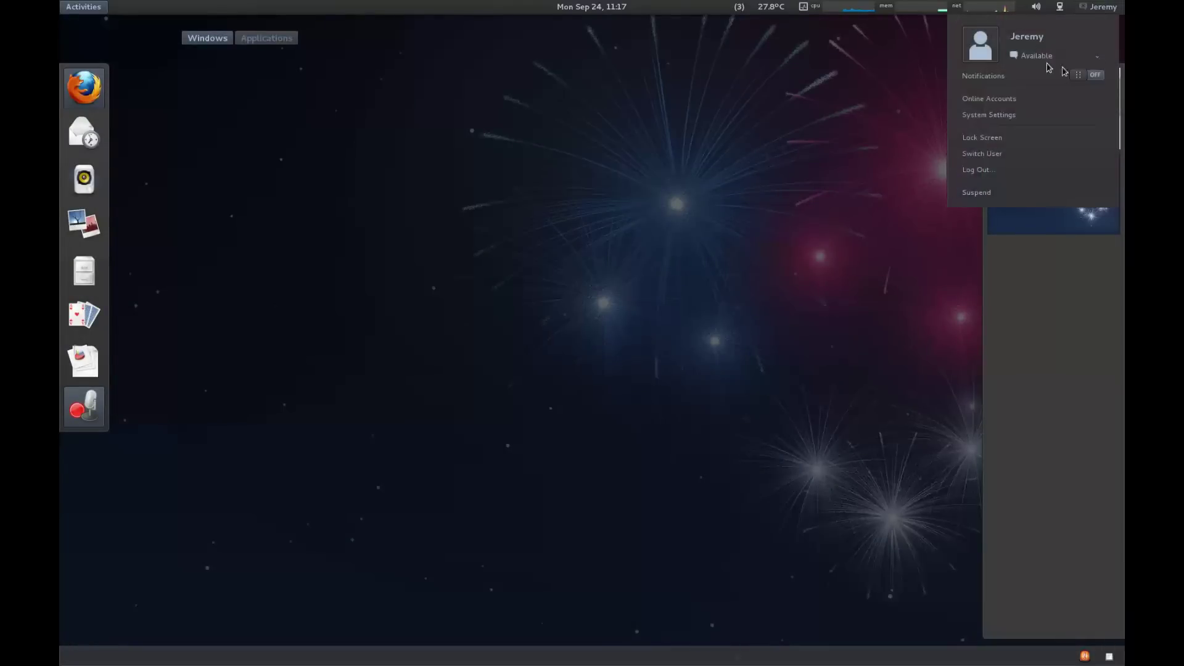
{"action": "left_click", "coordinate": [1085, 76]}
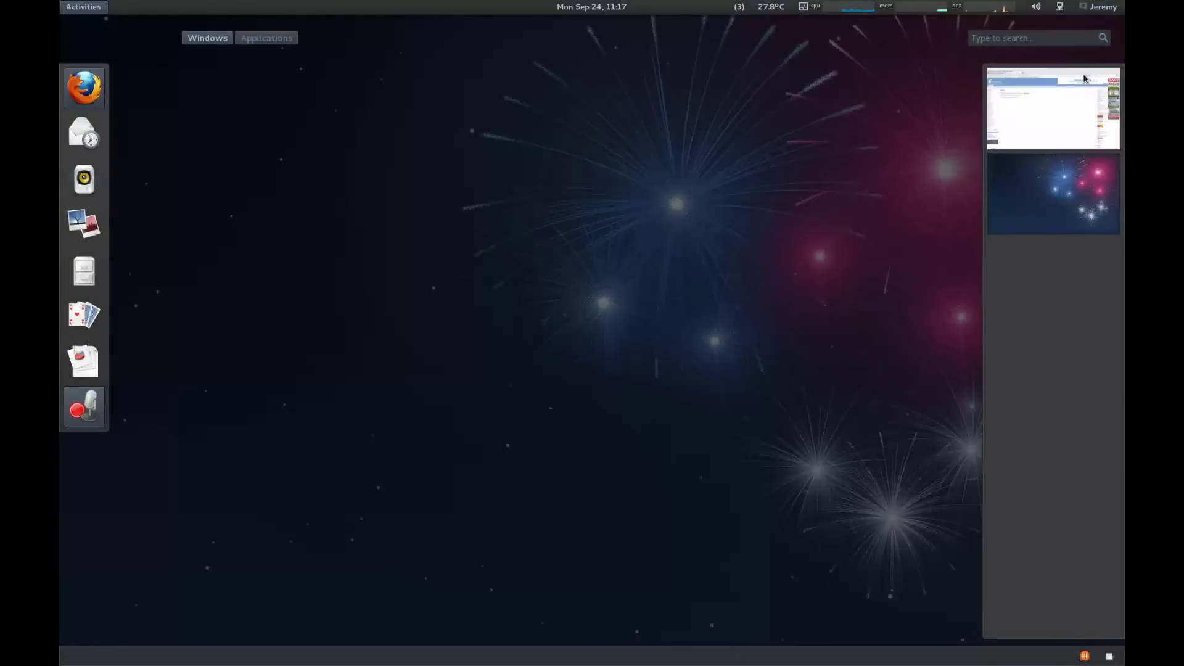
Set the chat status to Unavailable and return to the desktop.
{"action": "left_click", "coordinate": [1093, 7]}
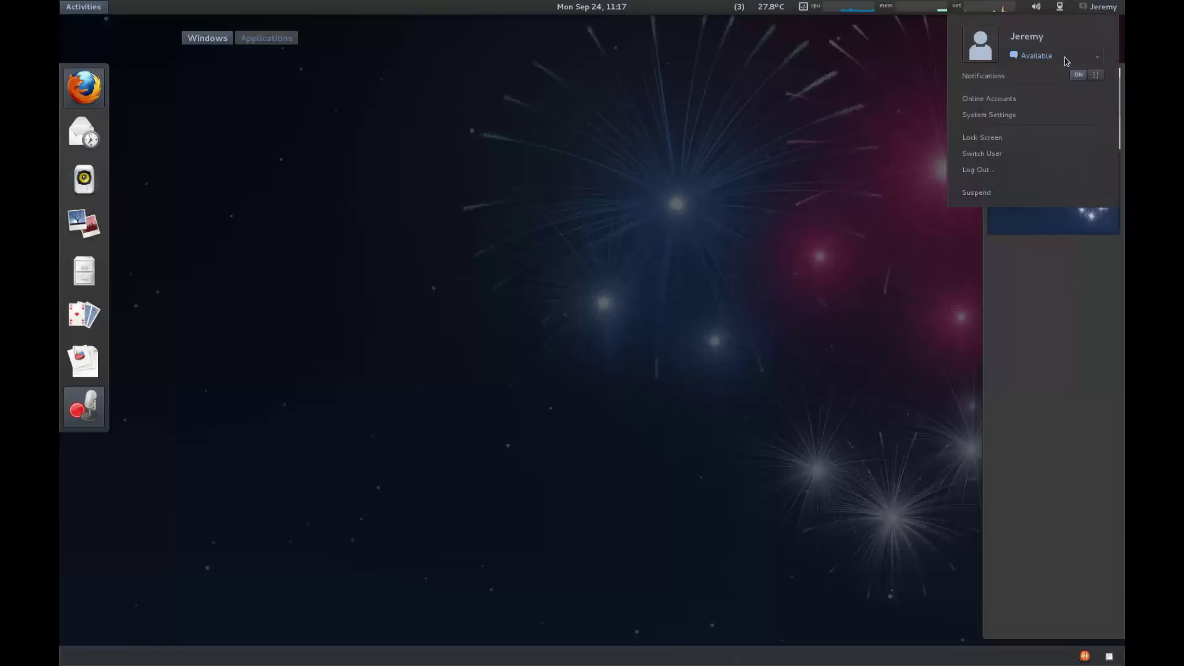
{"action": "left_click", "coordinate": [1066, 57]}
{"action": "left_click", "coordinate": [1055, 76]}
{"action": "left_click", "coordinate": [1048, 61]}
{"action": "left_click", "coordinate": [1042, 56]}
{"action": "left_click", "coordinate": [682, 265]}
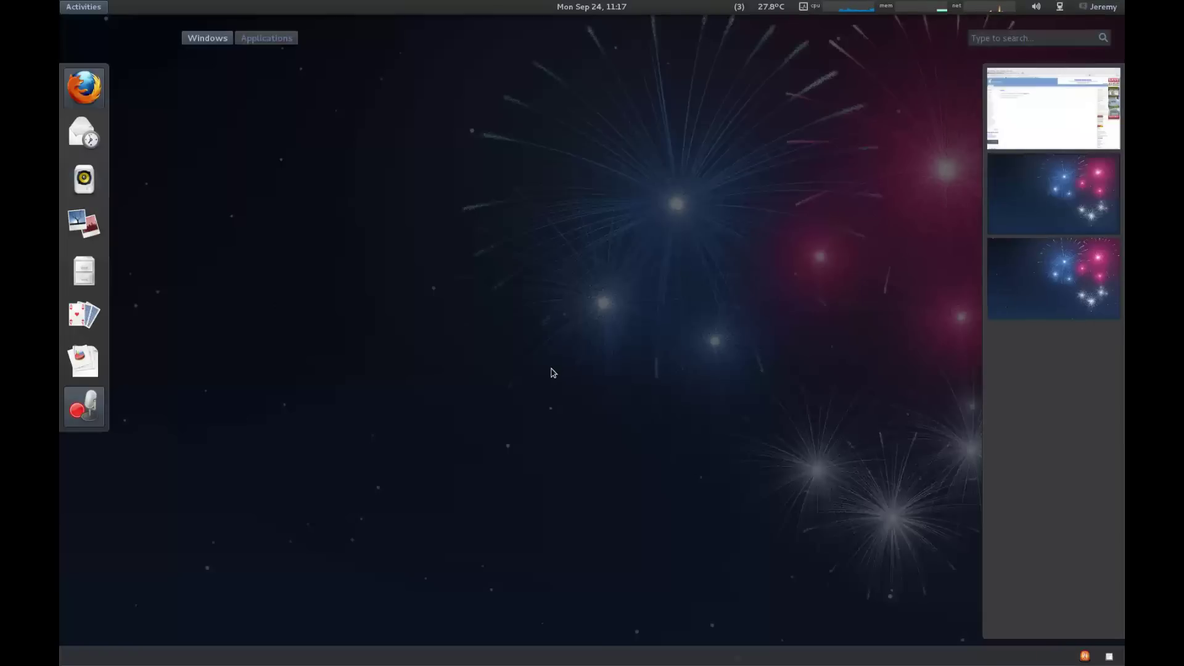
{"action": "left_click", "coordinate": [555, 370]}
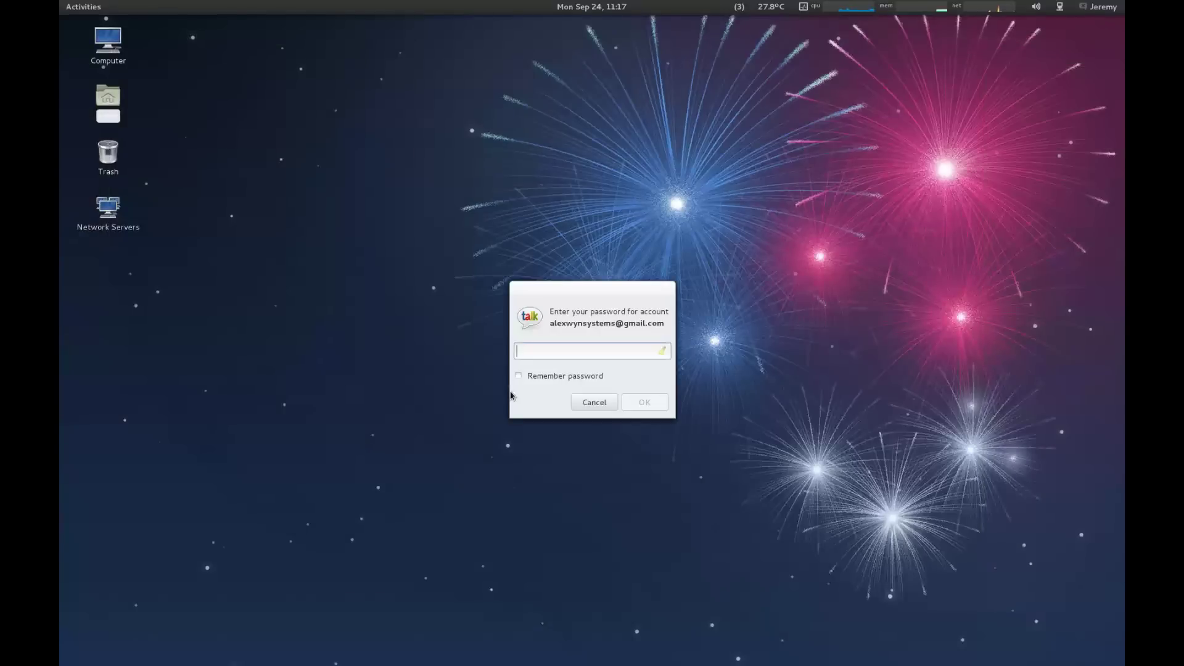
Enter the Google Talk password with Remember password ticked, and confirm.
{"action": "left_click", "coordinate": [546, 350]}
{"action": "type", "text": "****"}
{"action": "type", "text": "*****"}
{"action": "left_click", "coordinate": [518, 376]}
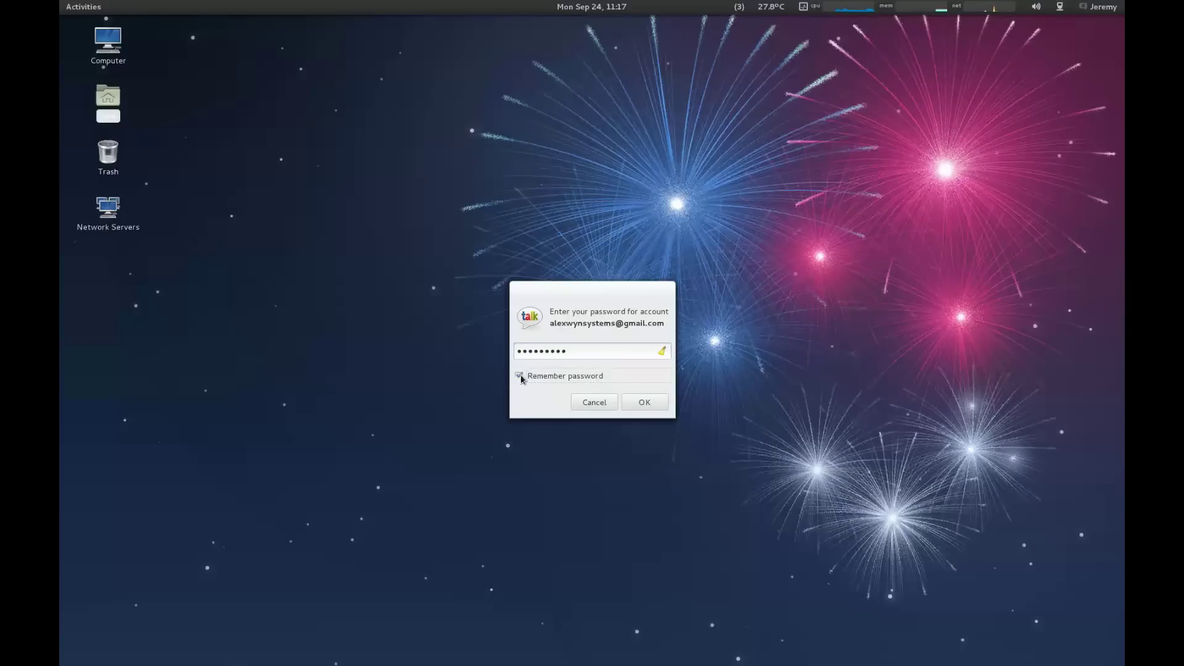
{"action": "left_click", "coordinate": [644, 402]}
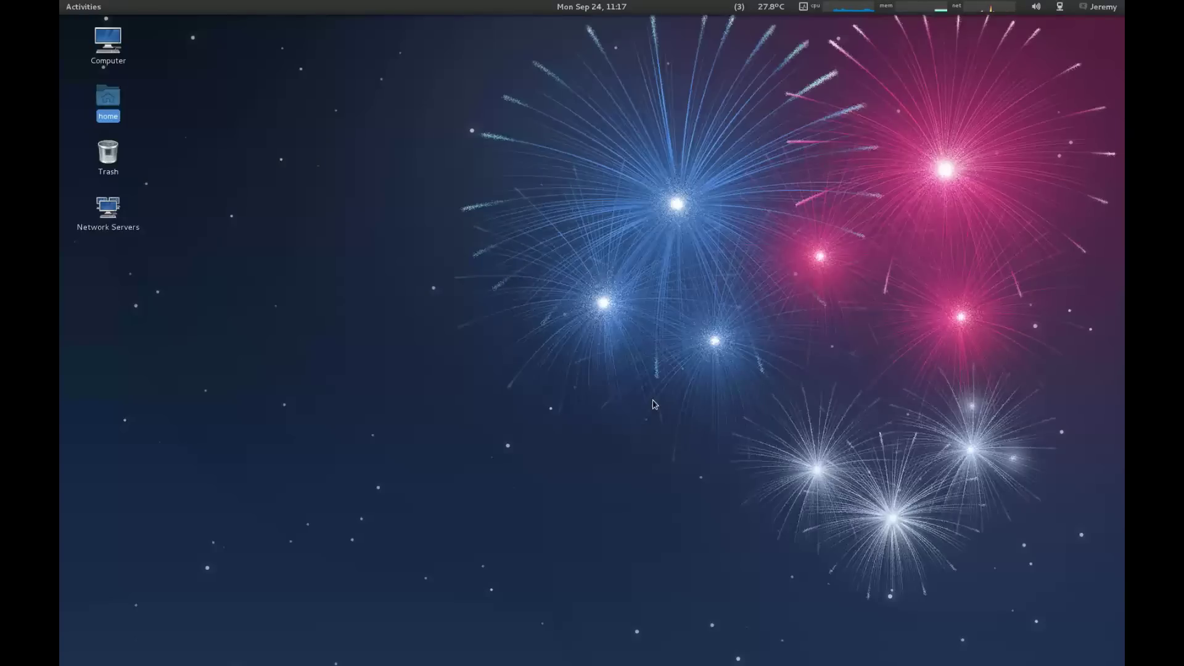
Set the chat status back to Available from the user menu and return to the desktop.
{"action": "key", "text": "super"}
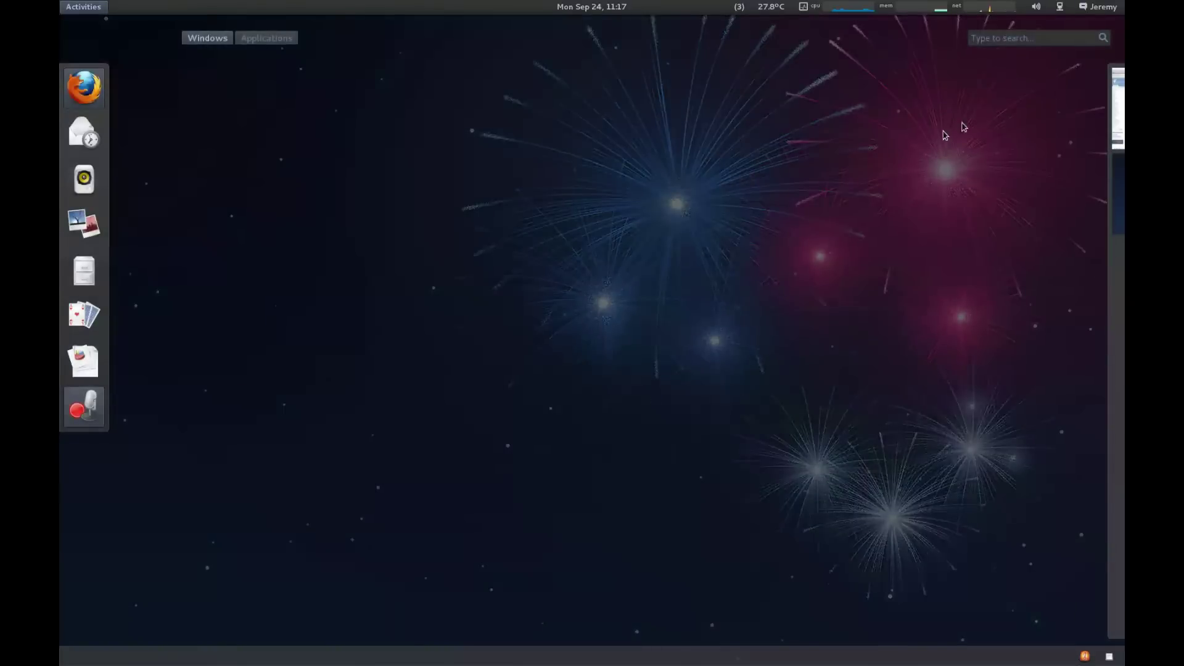
{"action": "left_click", "coordinate": [1088, 7]}
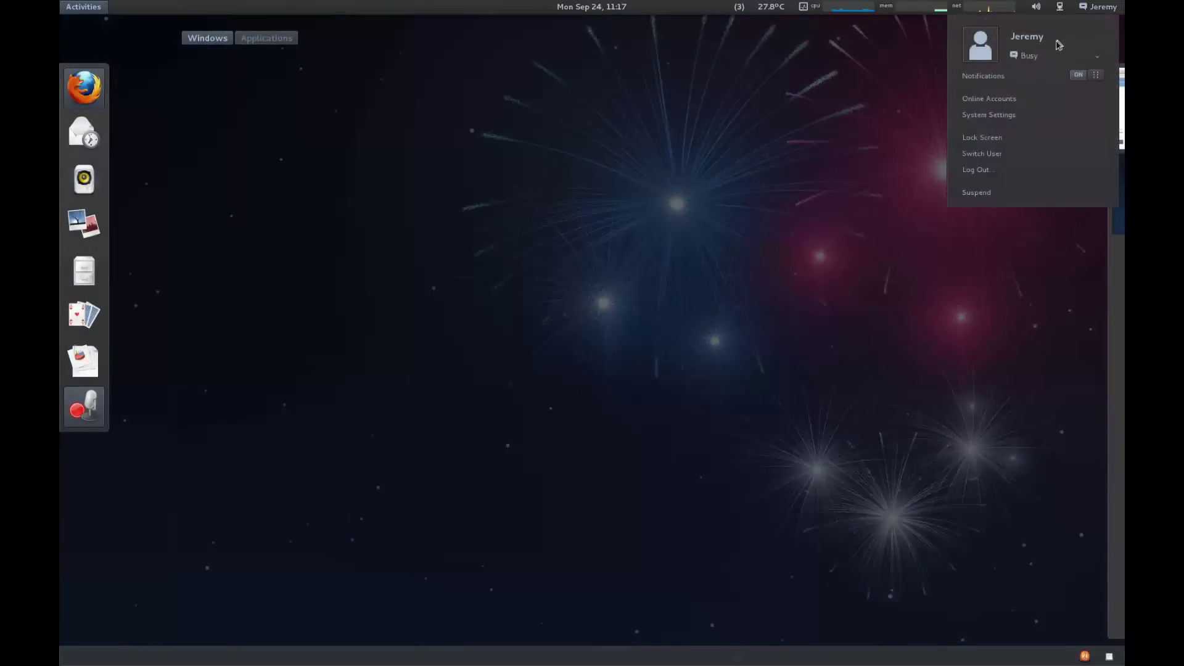
{"action": "left_click", "coordinate": [1040, 57]}
{"action": "left_click", "coordinate": [1033, 37]}
{"action": "left_click", "coordinate": [529, 346]}
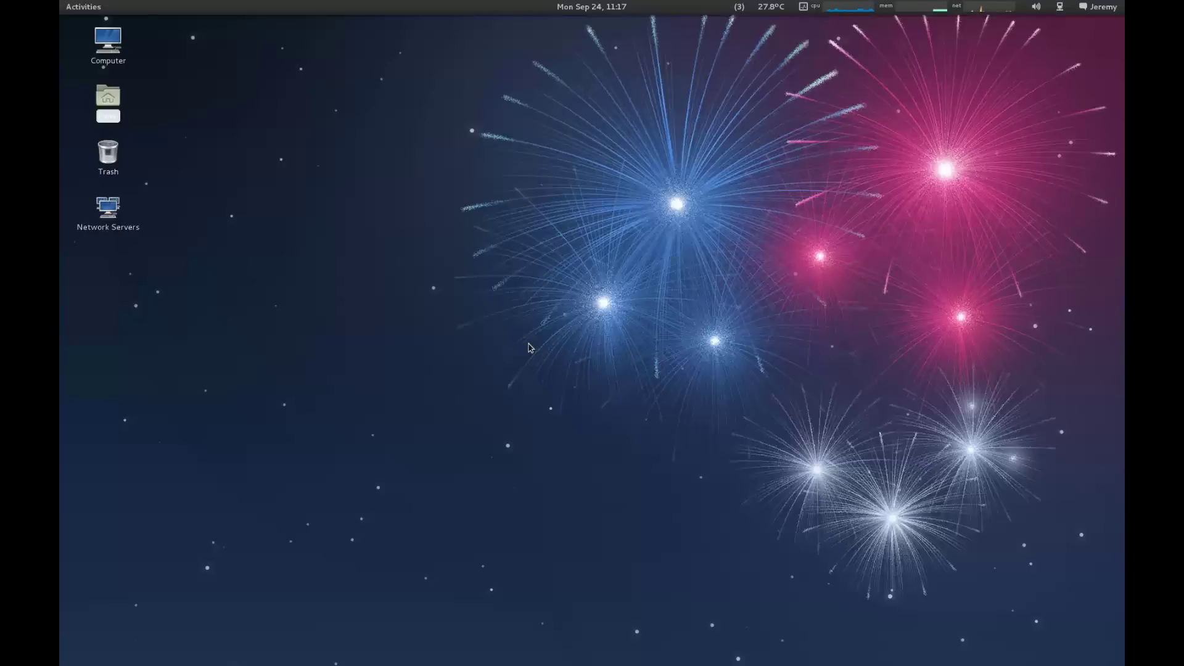
{"action": "key", "text": "super"}
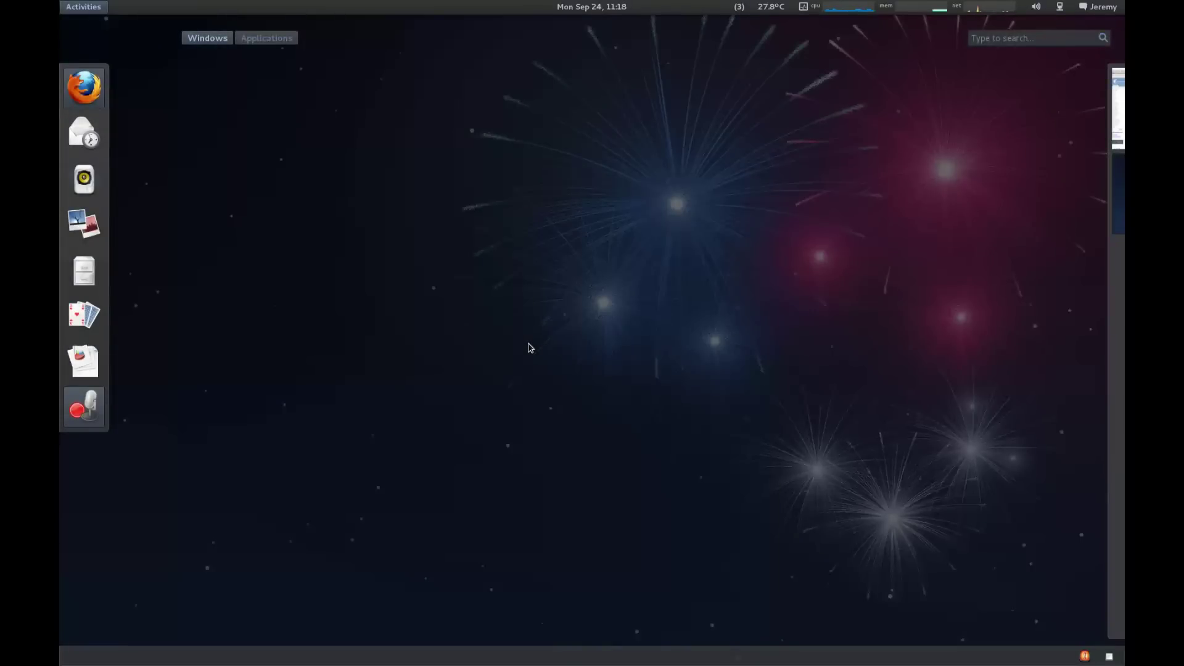
{"action": "type", "text": "Jerem"}
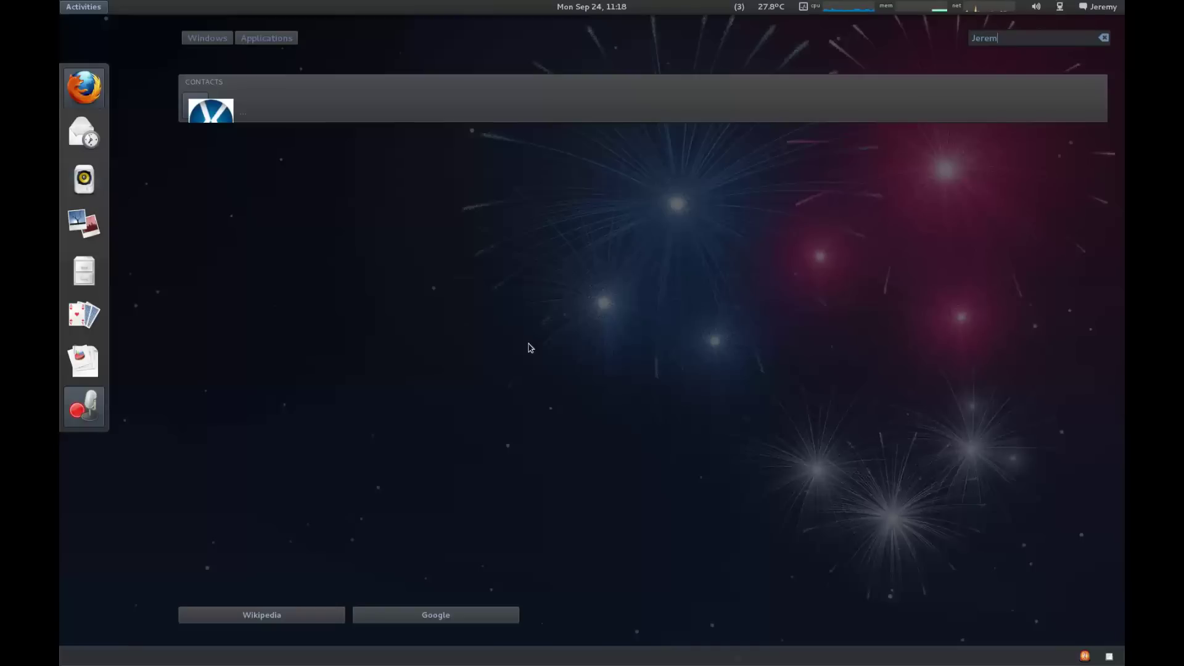
{"action": "left_click", "coordinate": [210, 111]}
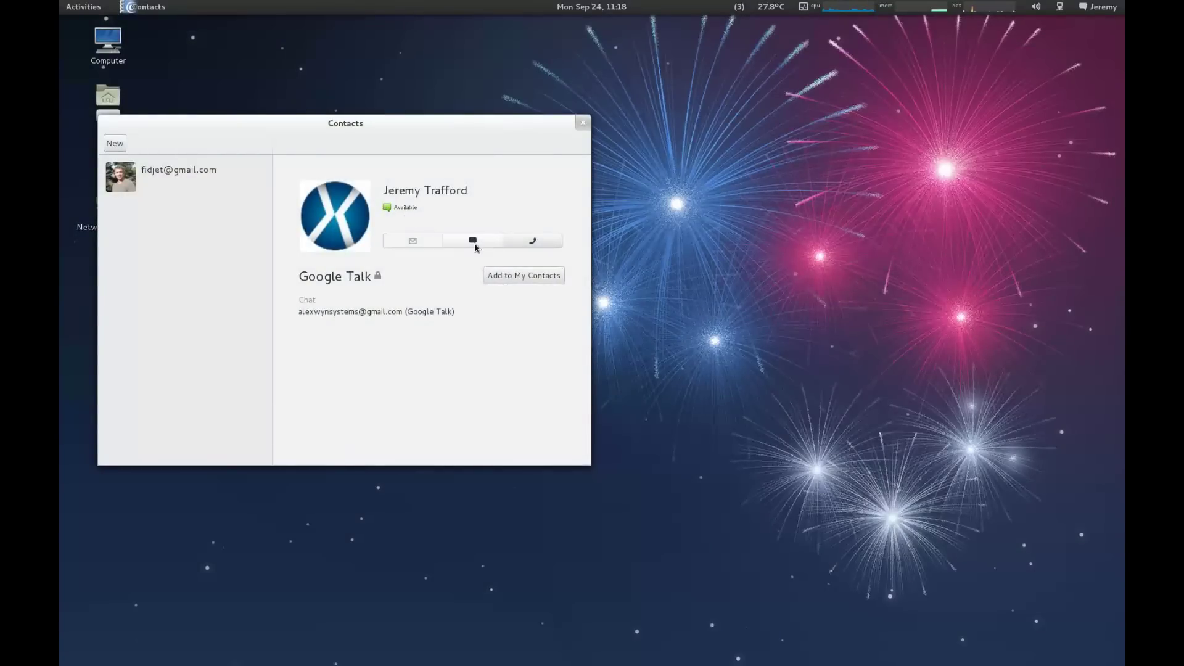
{"action": "left_click", "coordinate": [473, 241]}
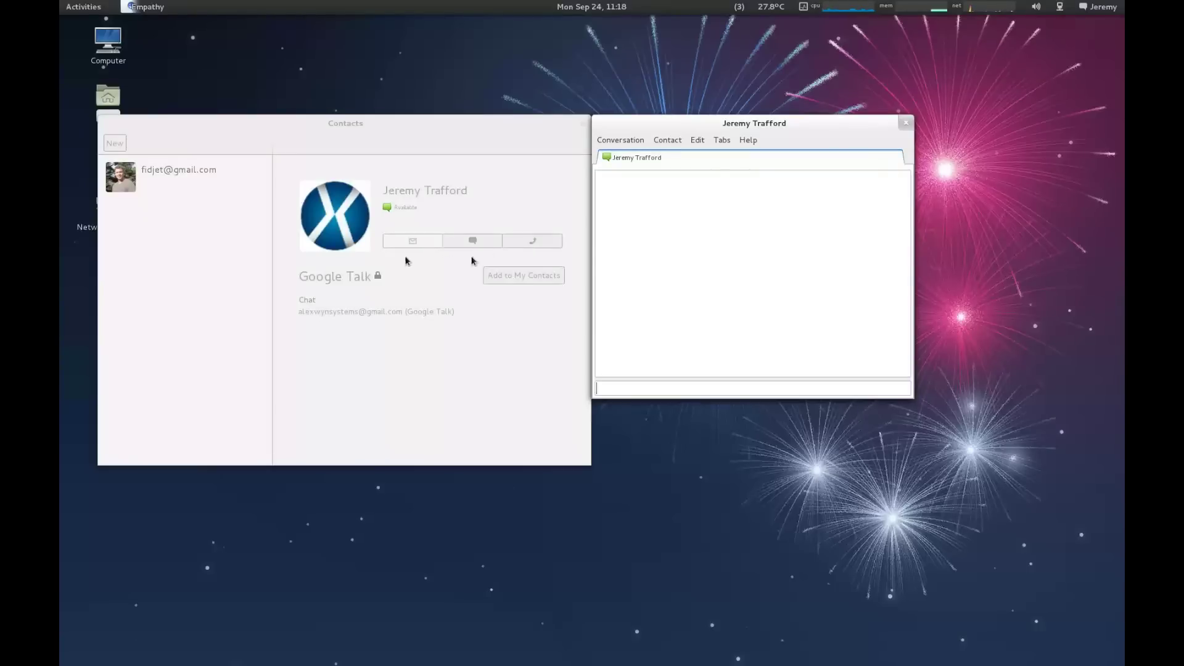
{"action": "left_click", "coordinate": [905, 123]}
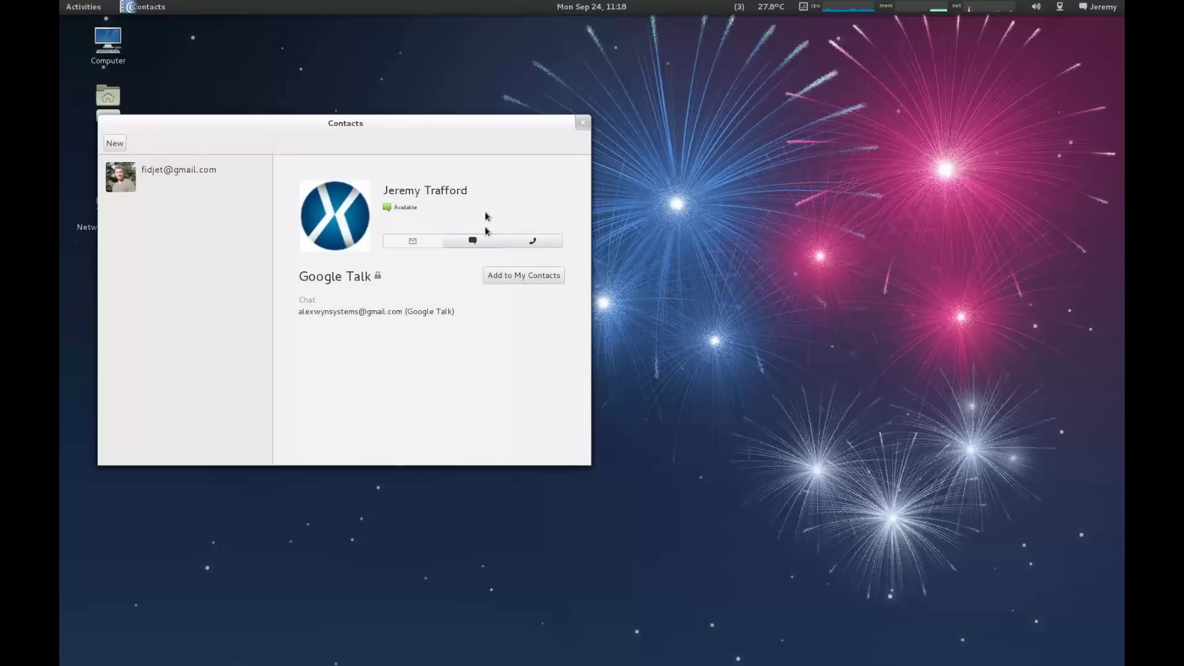
{"action": "left_click", "coordinate": [580, 125]}
{"action": "key", "text": "super"}
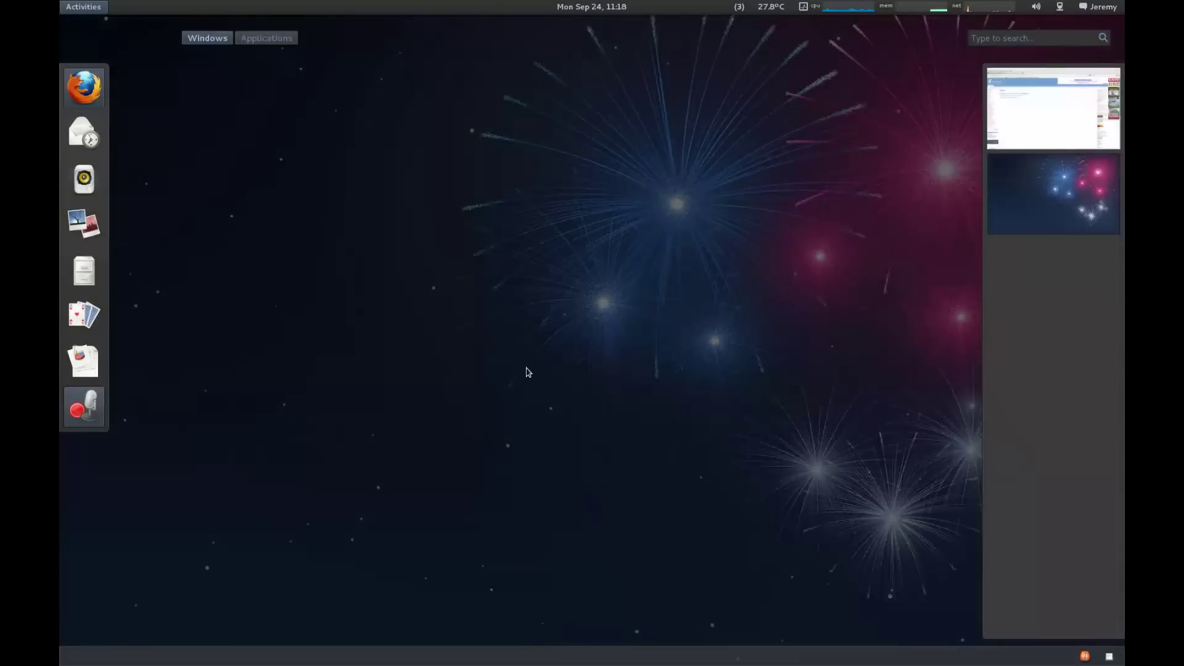
{"action": "key", "text": "super"}
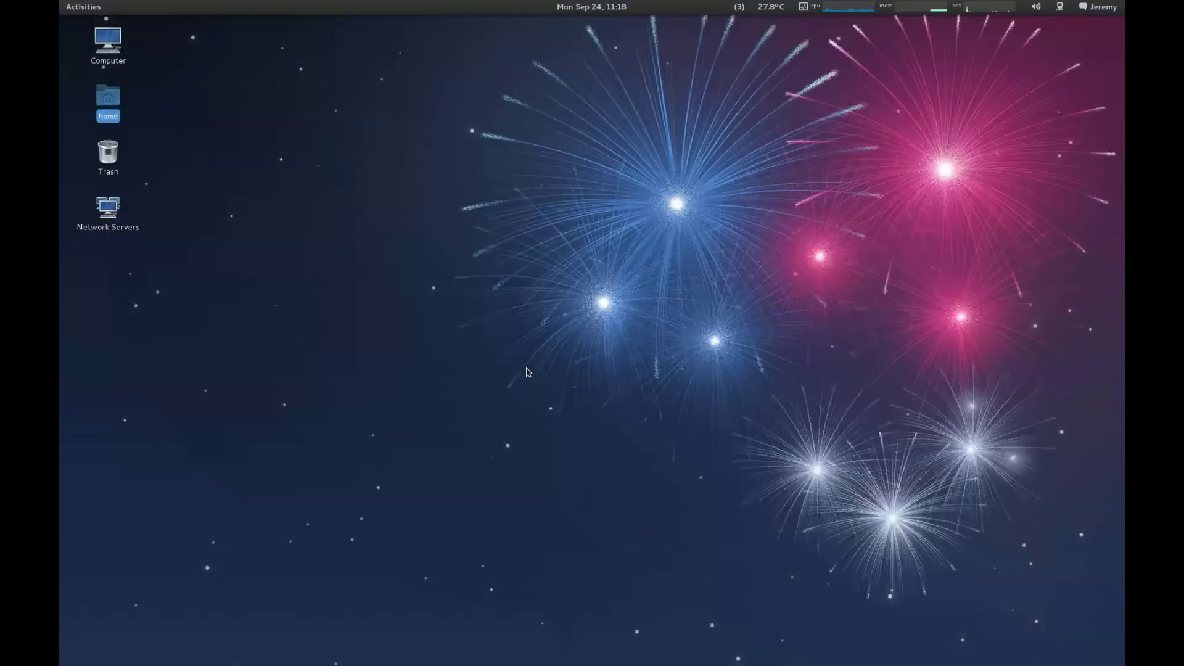